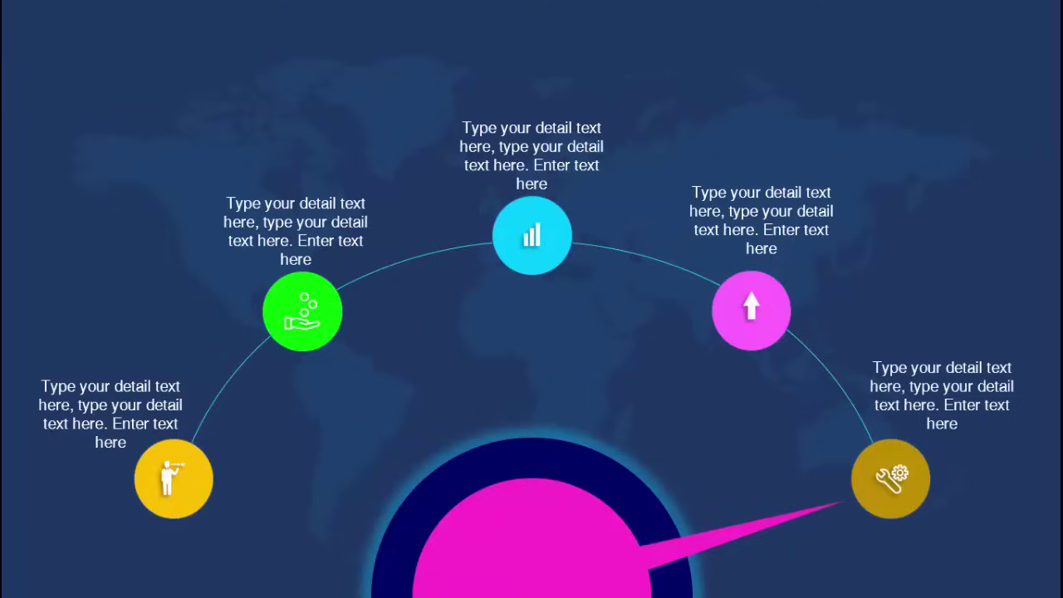
- Leave the slide show and display the drawing guides on the blank second slide
{"action": "key", "text": "Escape"}
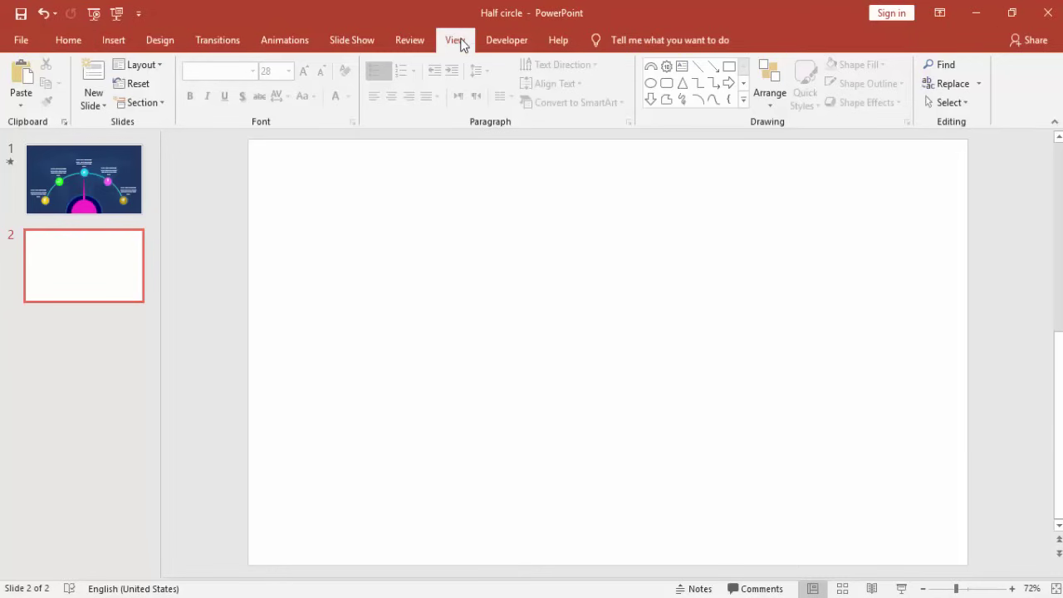
{"action": "left_click", "coordinate": [460, 40]}
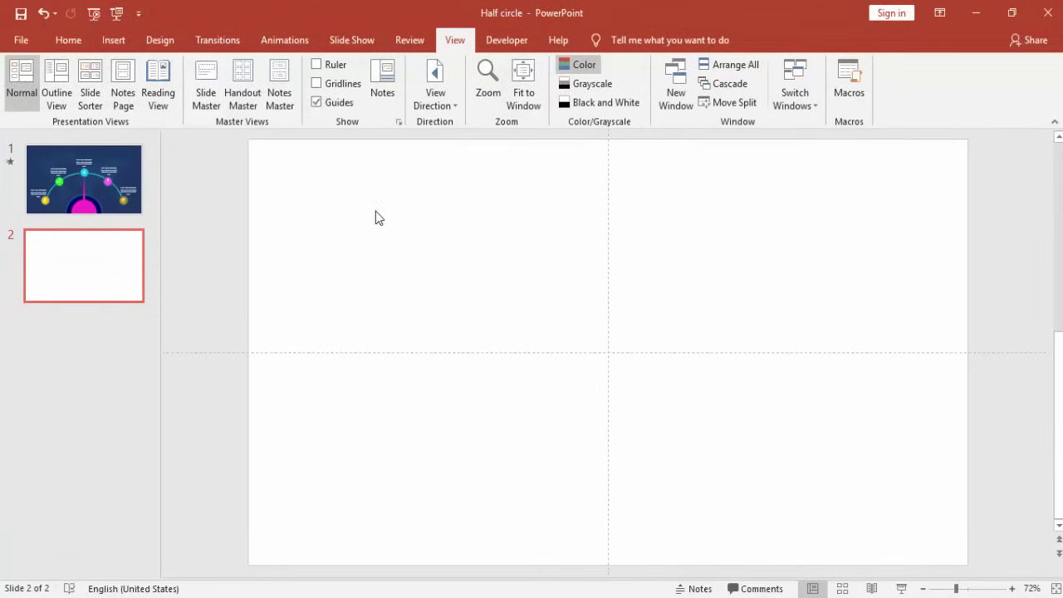
- Insert an oval on the blank slide and set its height and width to 3 inches
{"action": "left_click", "coordinate": [113, 40]}
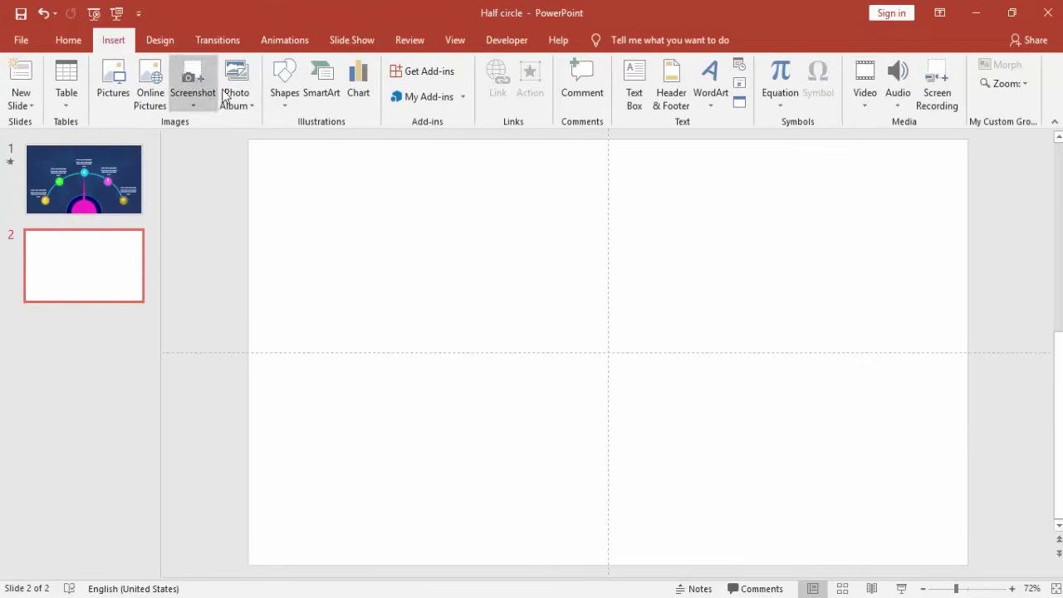
{"action": "left_click", "coordinate": [276, 102]}
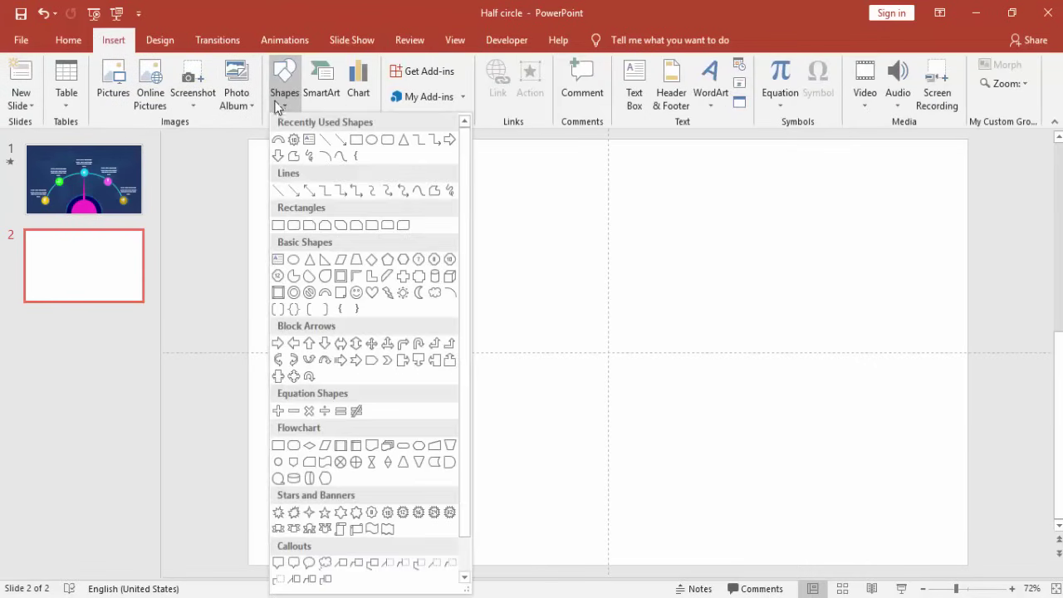
{"action": "left_click", "coordinate": [294, 260]}
{"action": "left_click", "coordinate": [566, 292]}
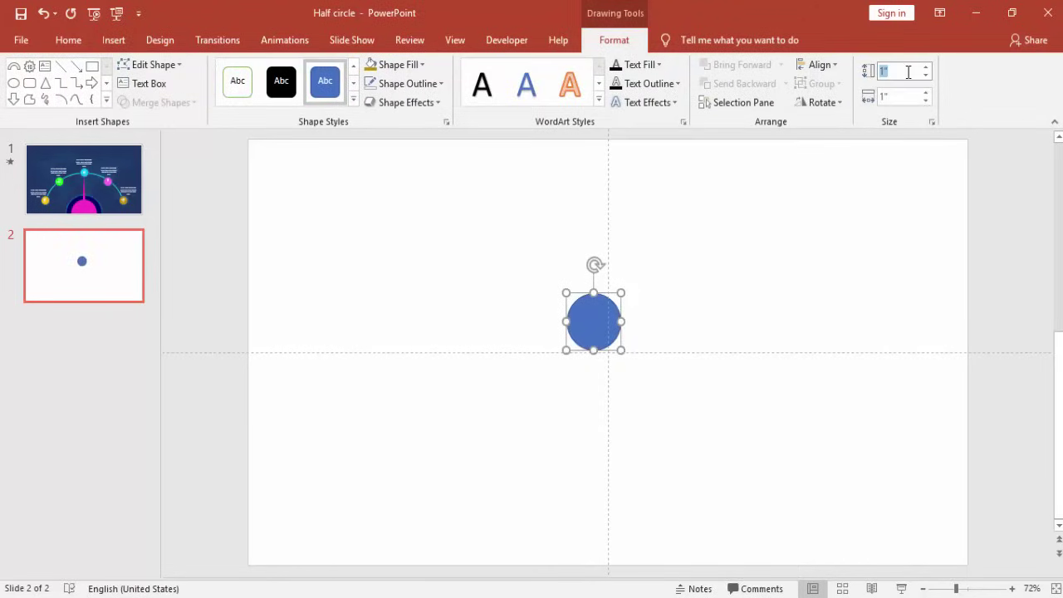
{"action": "key", "text": "Tab"}
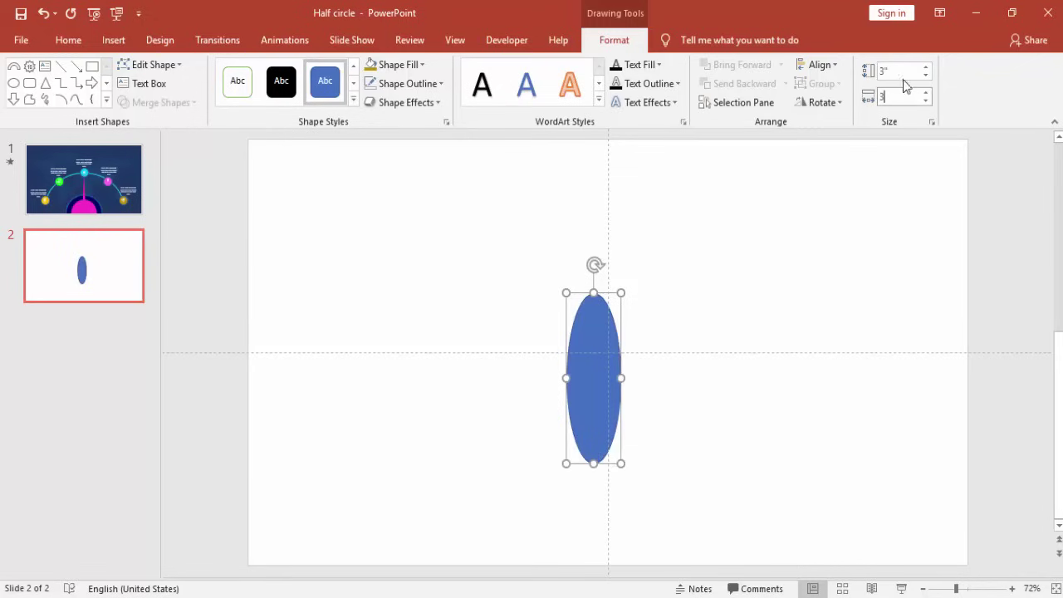
{"action": "type", "text": "3"}
{"action": "key", "text": "Return"}
- Align the circle to the horizontal center and vertical middle of the slide
{"action": "left_click", "coordinate": [818, 65]}
{"action": "left_click", "coordinate": [847, 106]}
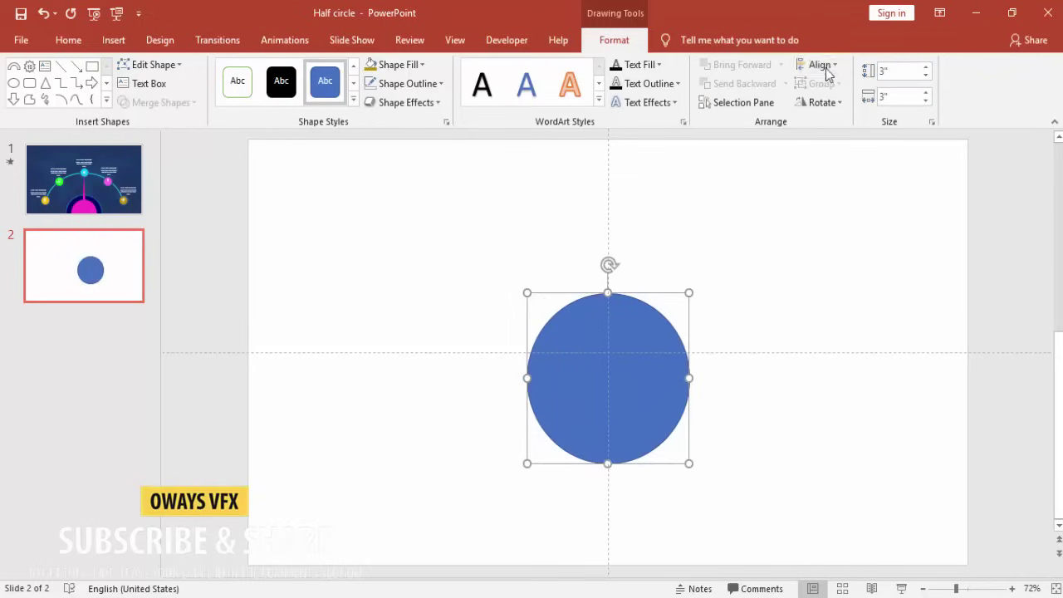
{"action": "left_click", "coordinate": [824, 68]}
{"action": "left_click", "coordinate": [859, 166]}
{"action": "left_click", "coordinate": [837, 199]}
- Draw a wide rectangle from the horizontal guide downward so that it covers the circle's lower half
{"action": "left_click", "coordinate": [113, 40]}
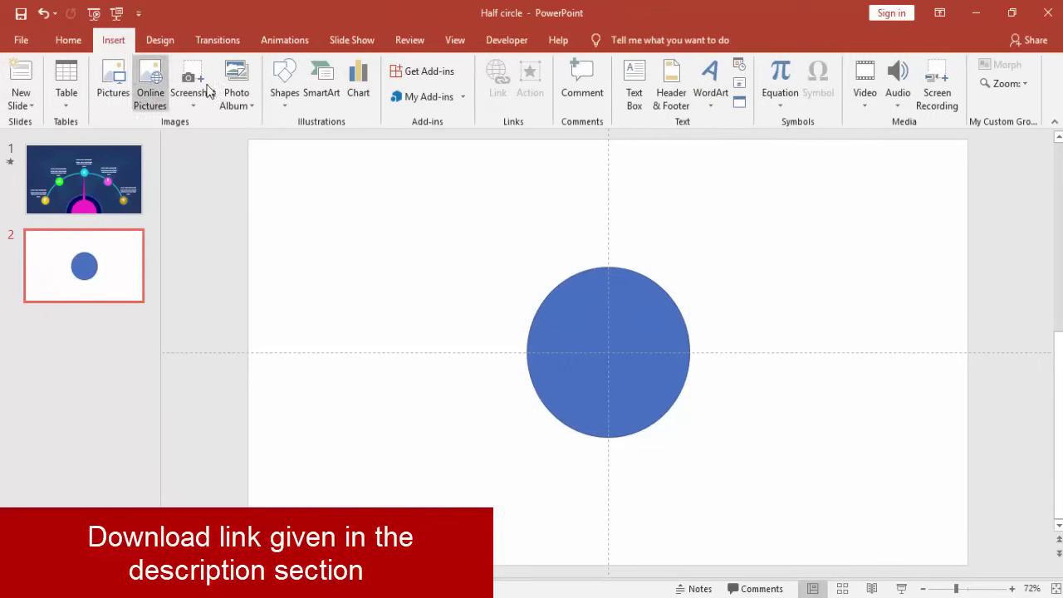
{"action": "left_click", "coordinate": [283, 108]}
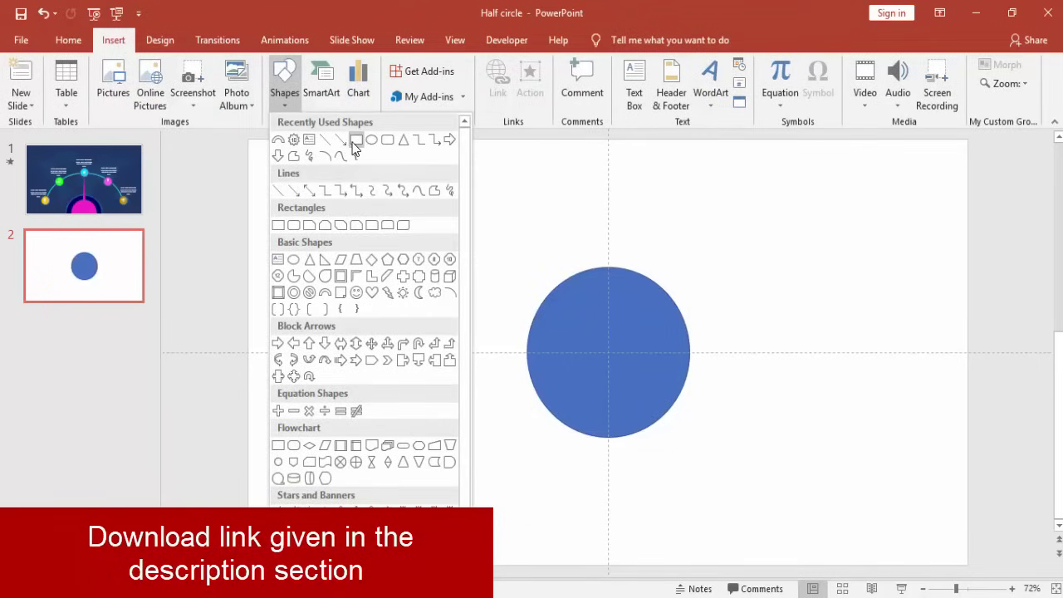
{"action": "left_click", "coordinate": [279, 225]}
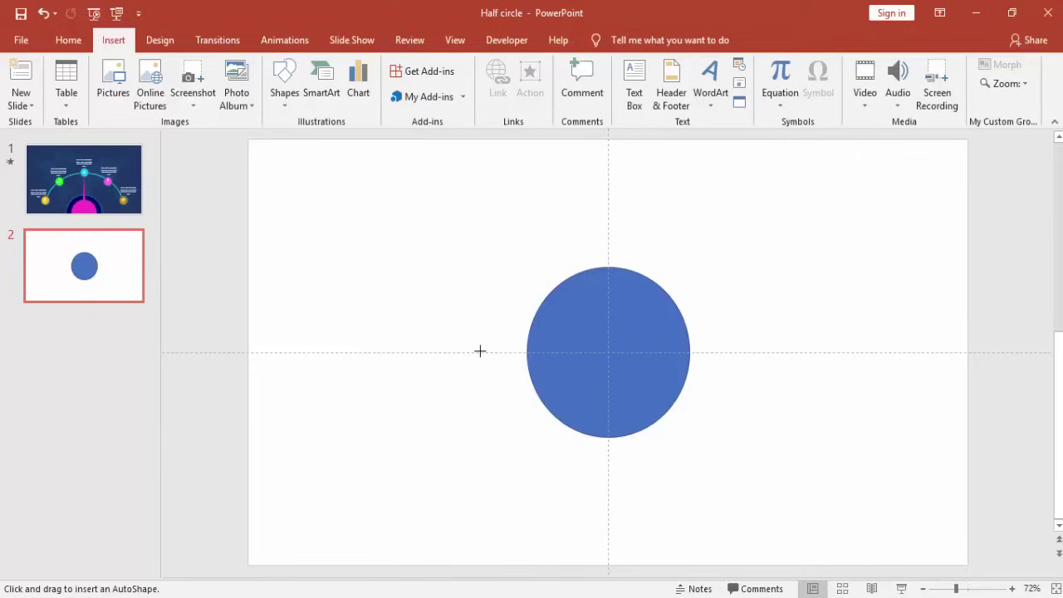
{"action": "left_click_drag", "start_coordinate": [480, 351], "coordinate": [755, 454]}
- Subtract the rectangle from the circle to leave an upper half circle
{"action": "left_click", "coordinate": [637, 294]}
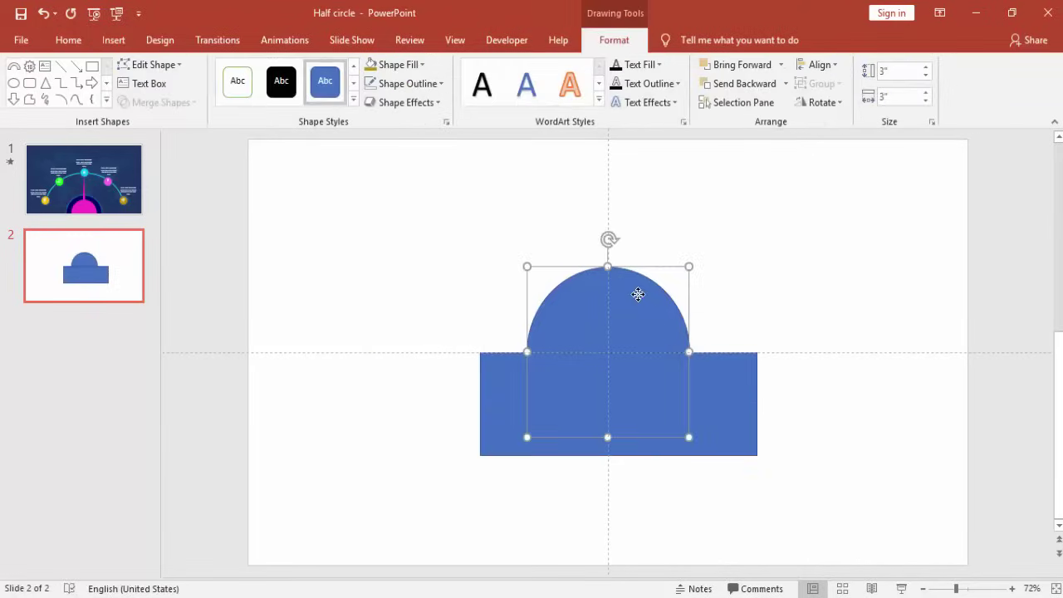
{"action": "left_click", "coordinate": [707, 365], "text": "shift"}
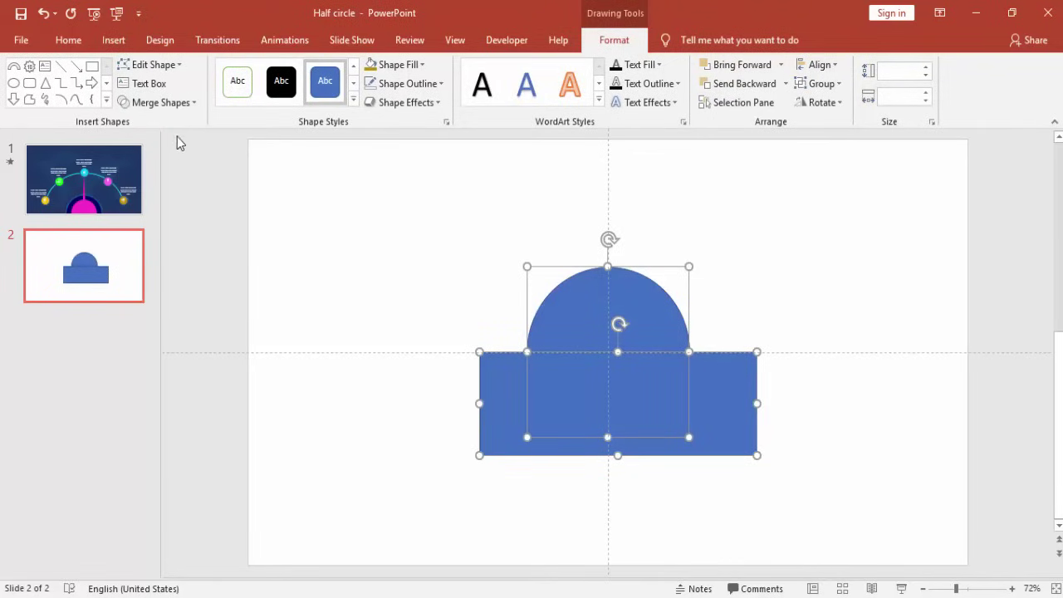
{"action": "left_click", "coordinate": [177, 105]}
{"action": "left_click", "coordinate": [166, 204]}
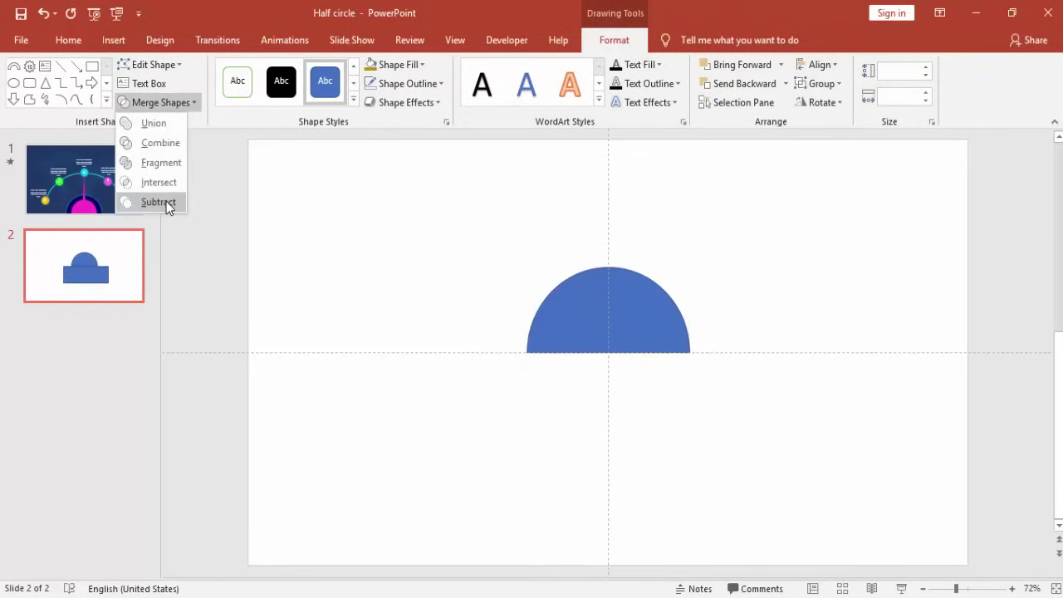
{"action": "left_click", "coordinate": [166, 204]}
- Remove the outline of the half circle
{"action": "left_click", "coordinate": [431, 83]}
{"action": "left_click", "coordinate": [411, 261]}
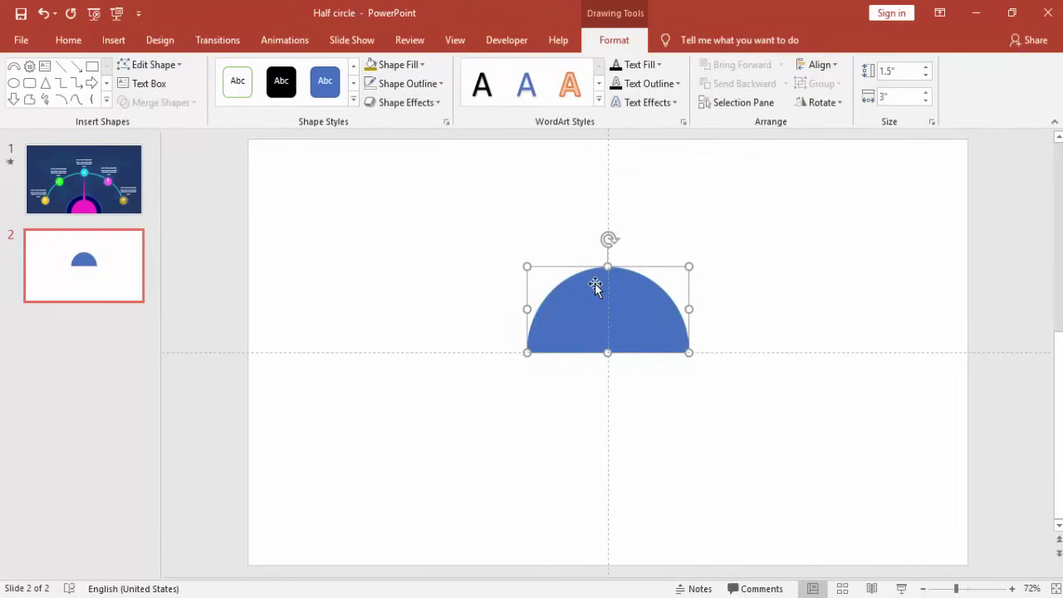
{"action": "left_click", "coordinate": [748, 290]}
{"action": "left_click", "coordinate": [640, 314]}
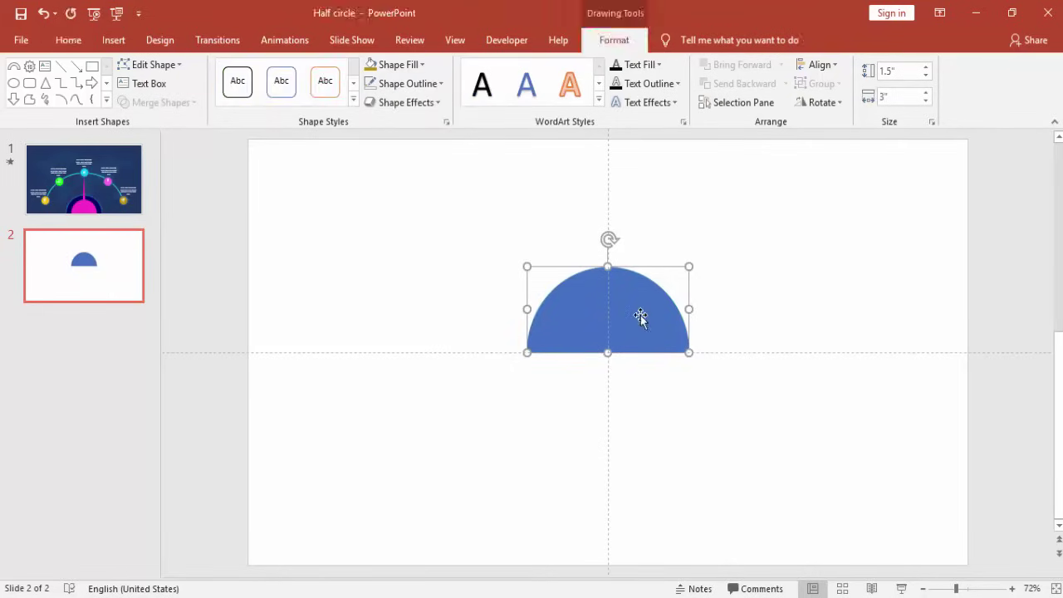
- Move the half circle to the slide's bottom edge, with a duplicate above it filled in dark magenta
{"action": "left_click_drag", "start_coordinate": [640, 315], "coordinate": [661, 432]}
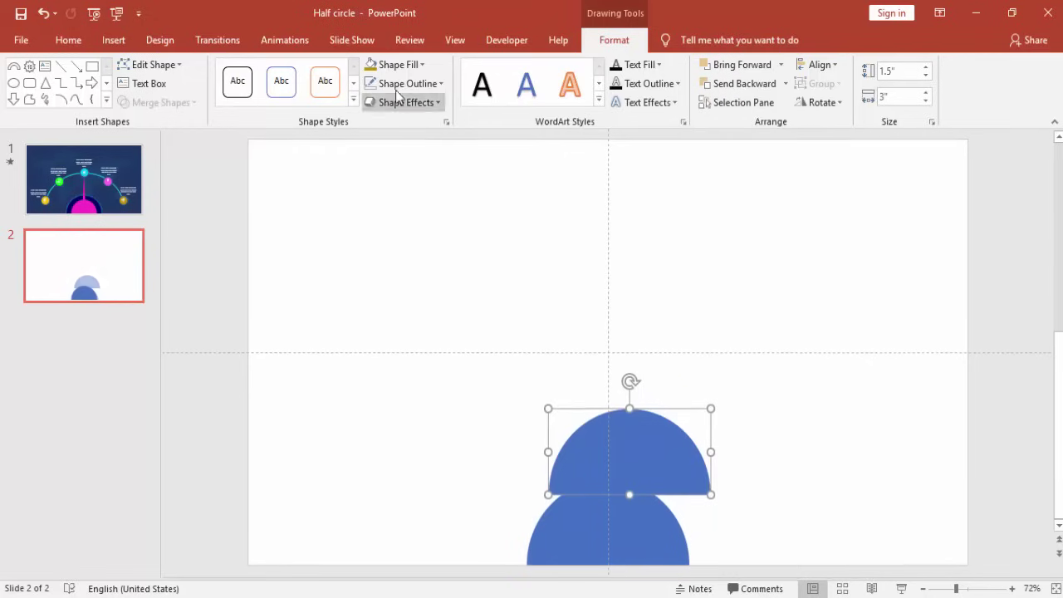
{"action": "left_click", "coordinate": [374, 68]}
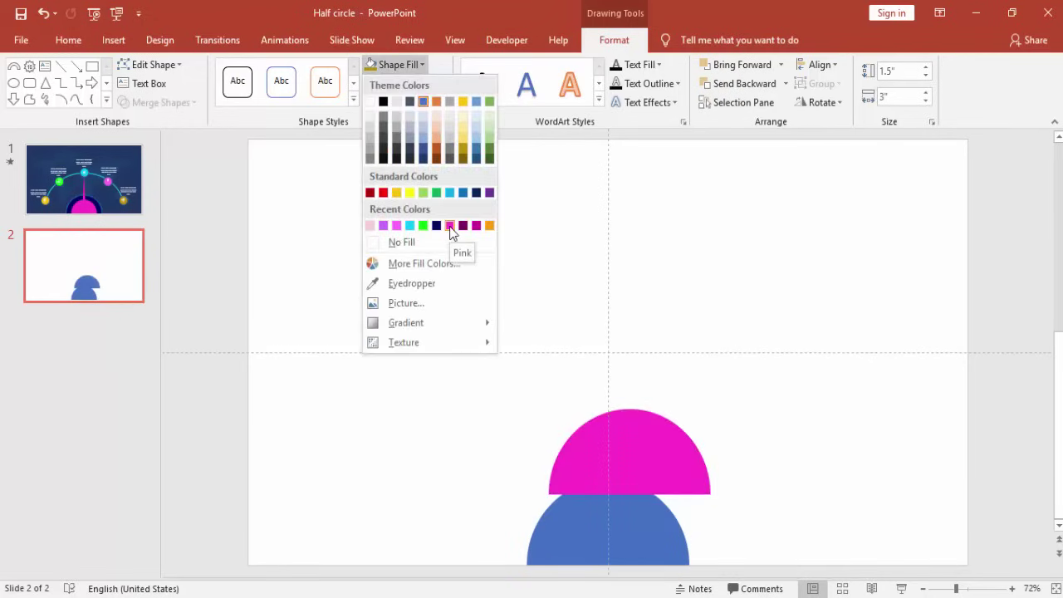
{"action": "left_click", "coordinate": [475, 226]}
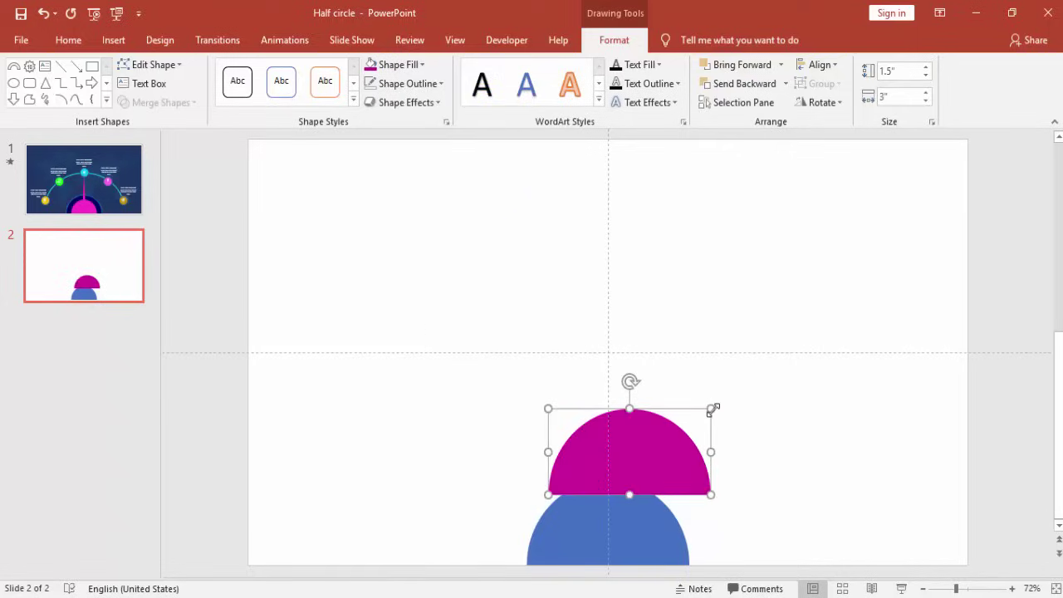
- Enlarge the magenta half circle to about 4.09 by 2.04 inches and center it behind the blue one on the slide's bottom edge
{"action": "left_click_drag", "start_coordinate": [712, 409], "coordinate": [742, 378]}
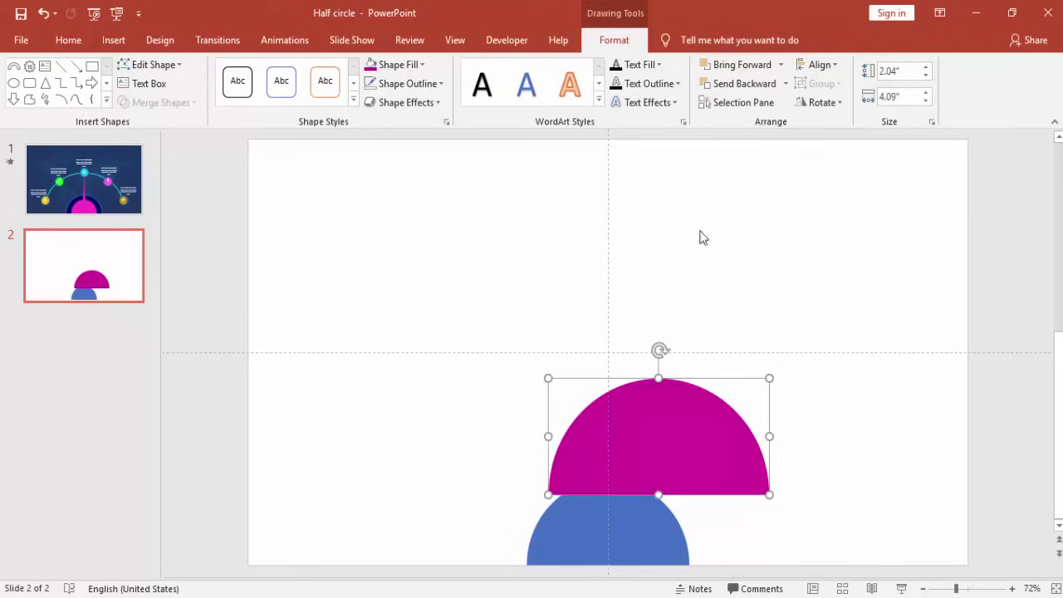
{"action": "left_click_drag", "start_coordinate": [675, 441], "coordinate": [625, 512]}
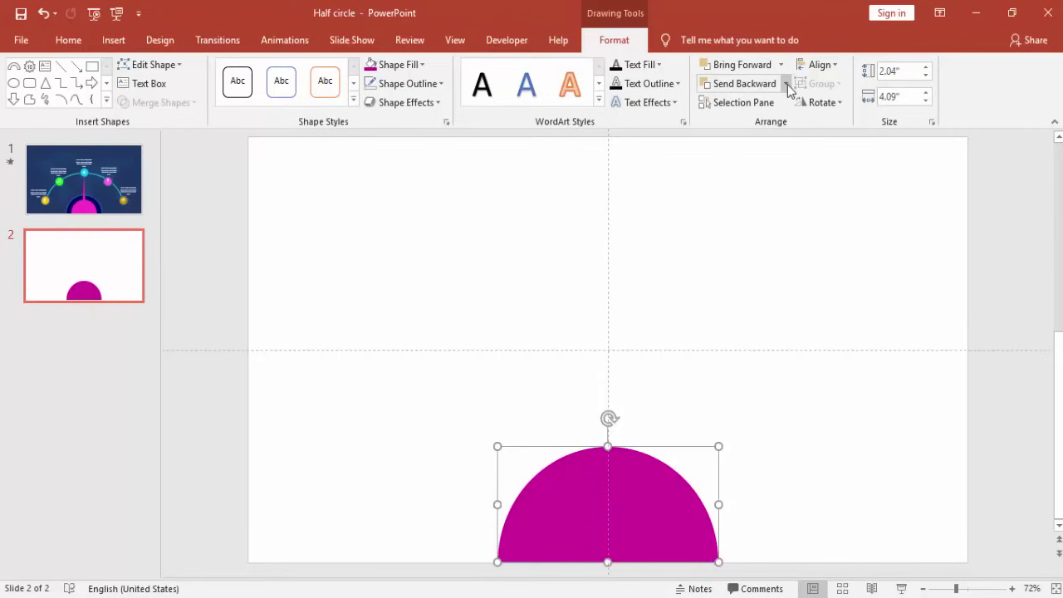
{"action": "left_click", "coordinate": [785, 84]}
{"action": "left_click", "coordinate": [760, 124]}
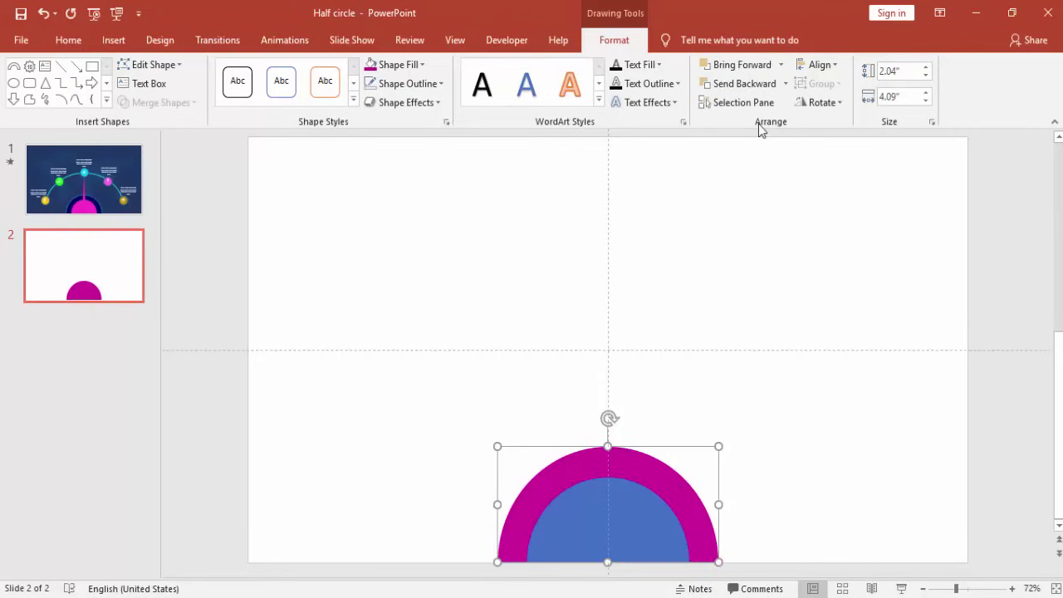
- Set the slide background to a solid dark blue fill
{"action": "left_click", "coordinate": [721, 215]}
{"action": "right_click", "coordinate": [721, 217]}
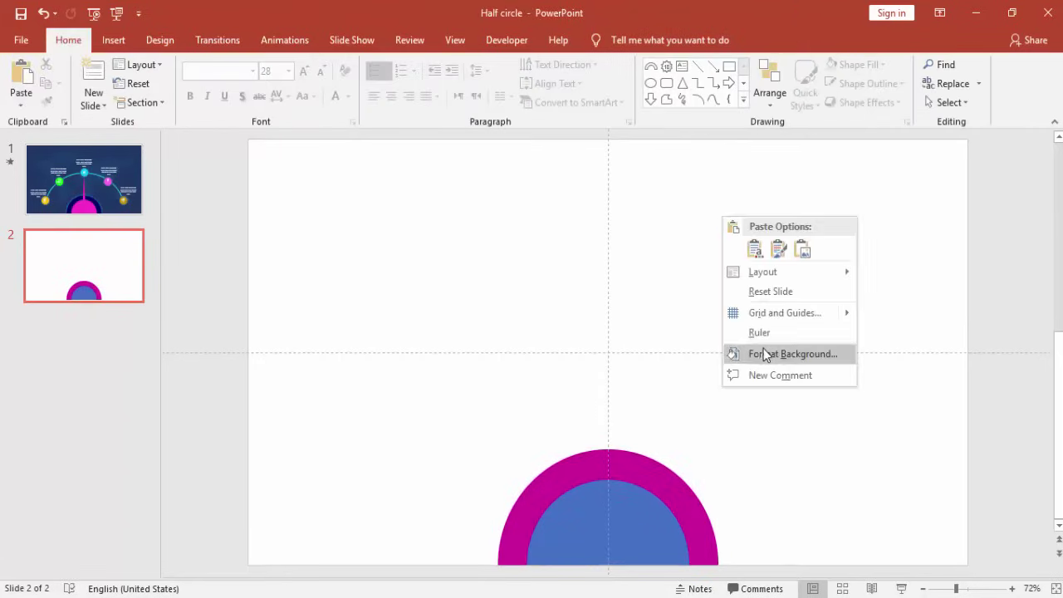
{"action": "left_click", "coordinate": [764, 353]}
{"action": "left_click", "coordinate": [1029, 346]}
{"action": "left_click", "coordinate": [988, 456]}
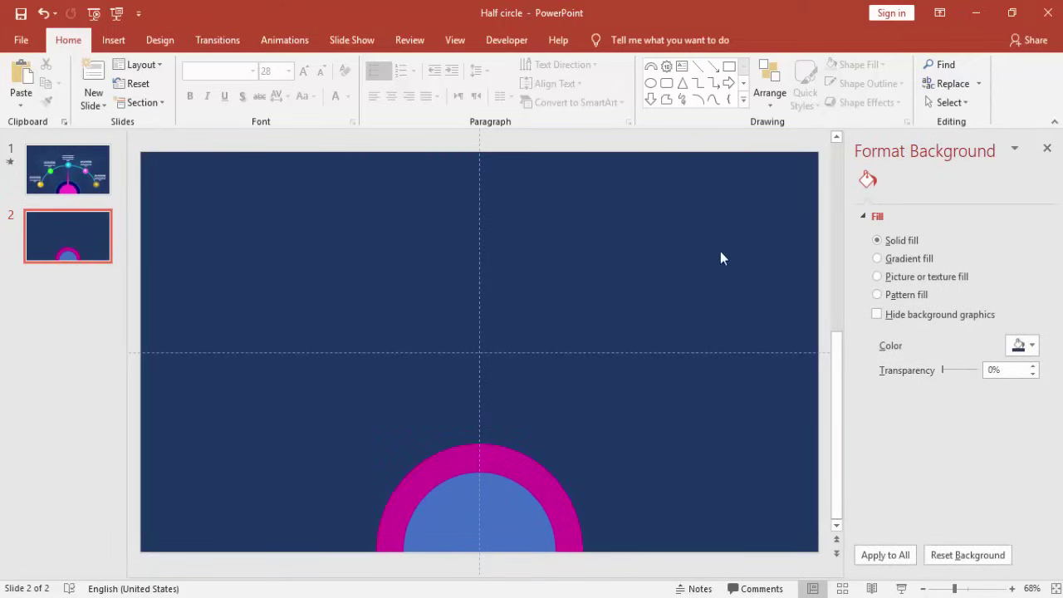
{"action": "left_click", "coordinate": [1048, 147]}
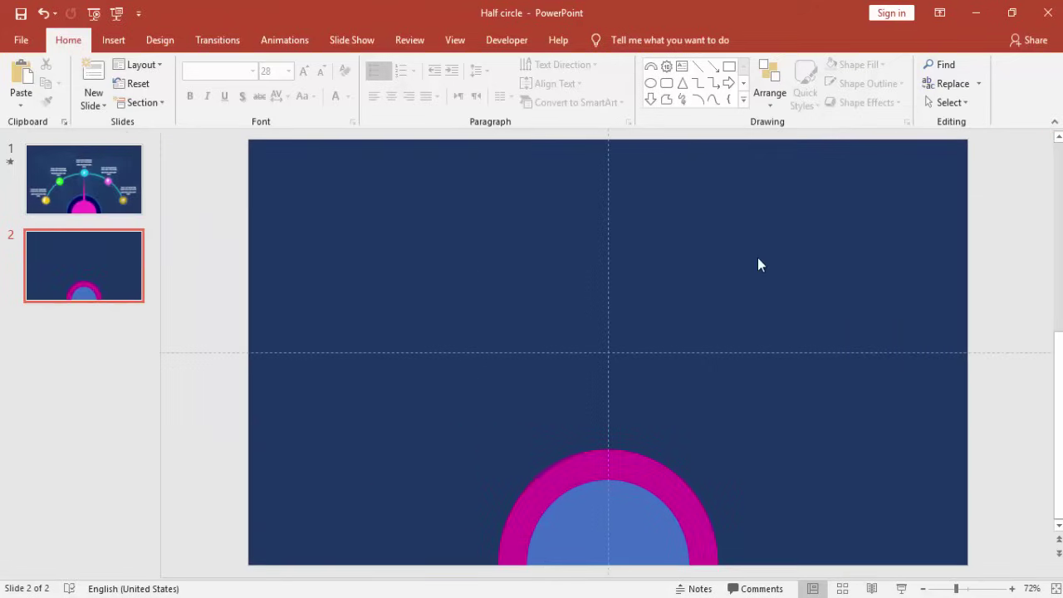
- Apply the blue 18 pt glow preset to the magenta half circle
{"action": "left_click", "coordinate": [563, 456]}
{"action": "right_click", "coordinate": [564, 457]}
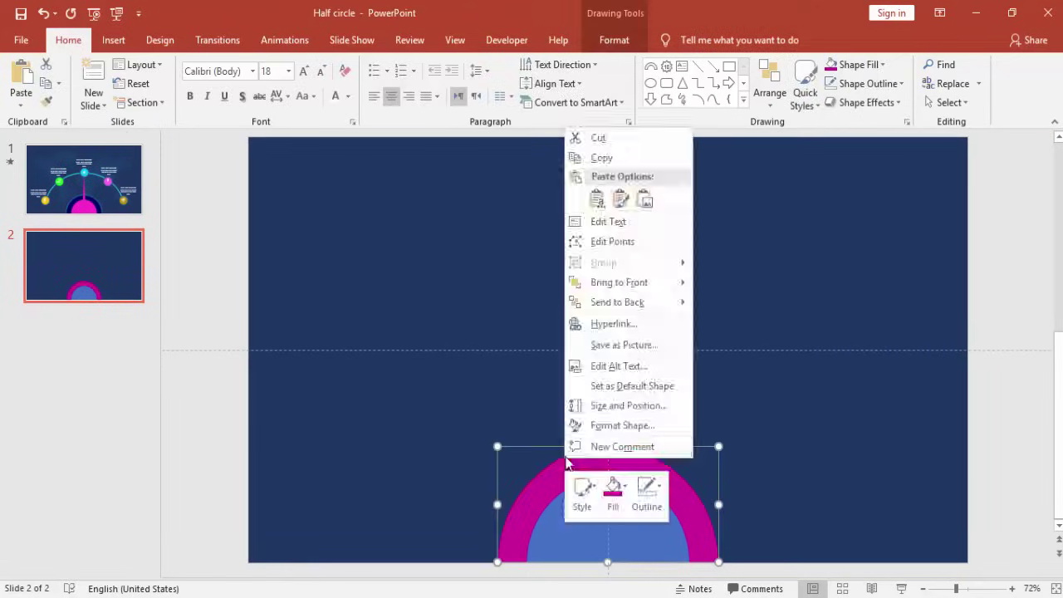
{"action": "left_click", "coordinate": [648, 426]}
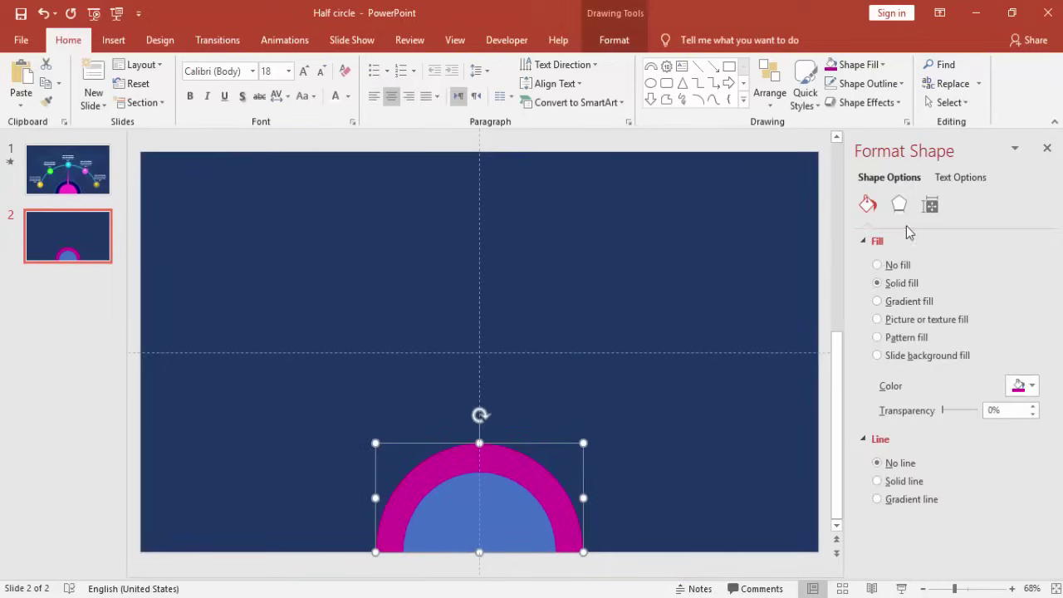
{"action": "left_click", "coordinate": [898, 204]}
{"action": "left_click", "coordinate": [874, 243]}
{"action": "left_click", "coordinate": [1028, 307]}
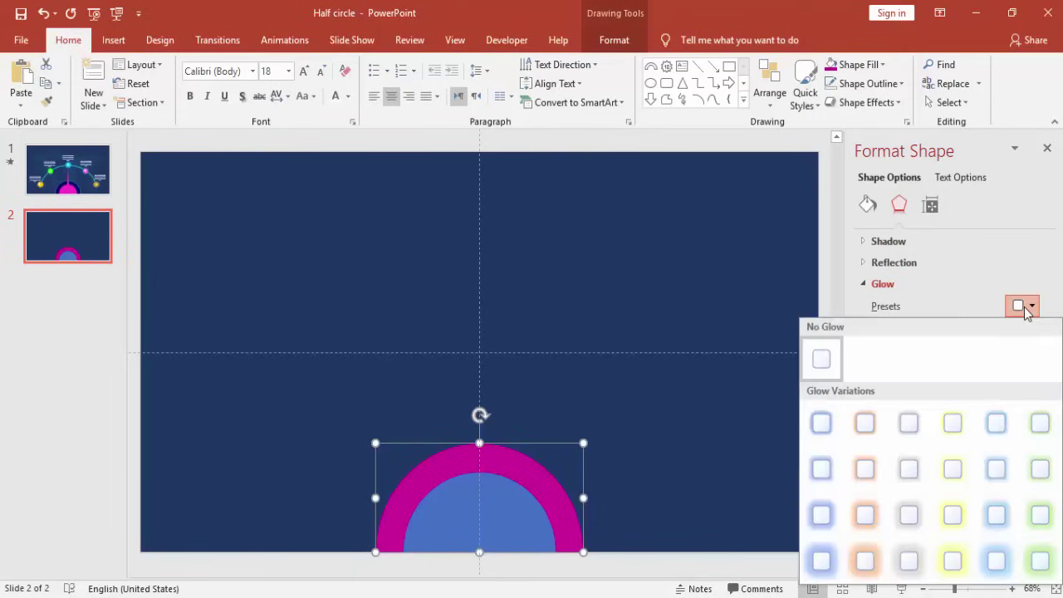
{"action": "left_click", "coordinate": [999, 560]}
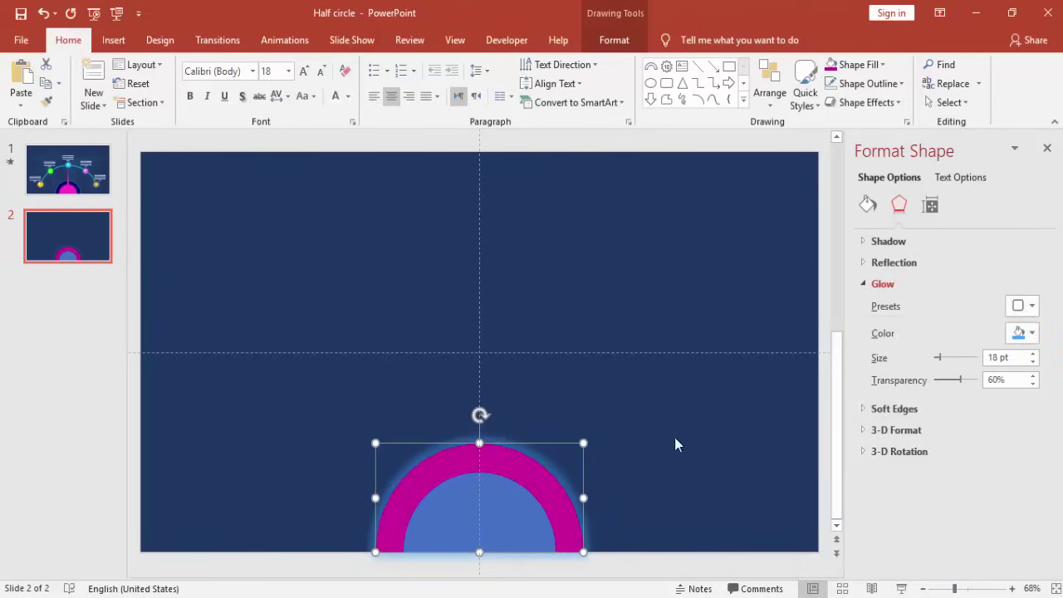
- Change the magenta half circle's glow color to the standard light blue
{"action": "left_click", "coordinate": [1012, 333]}
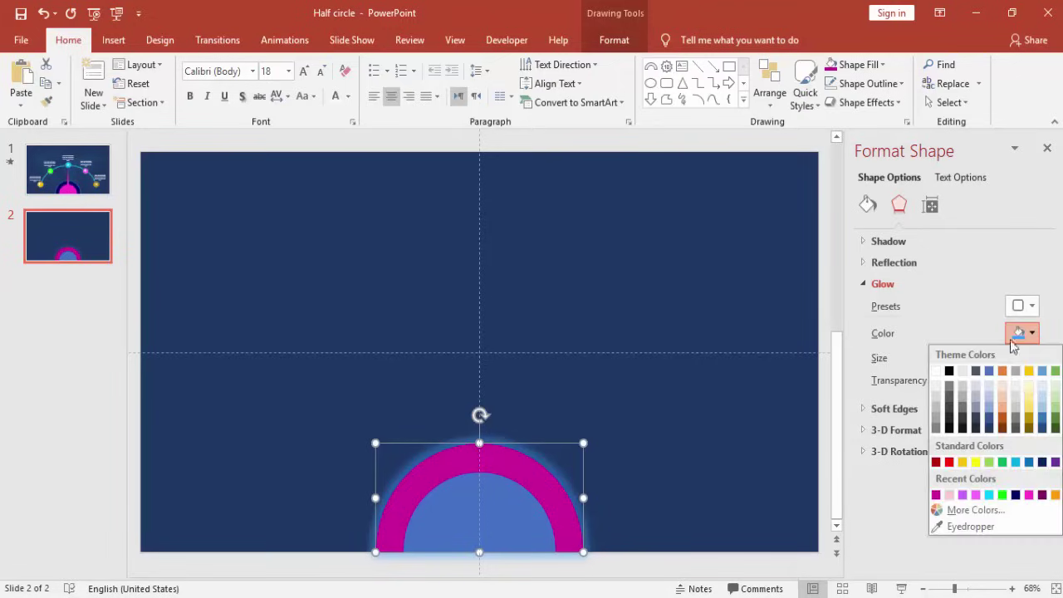
{"action": "left_click", "coordinate": [1015, 461]}
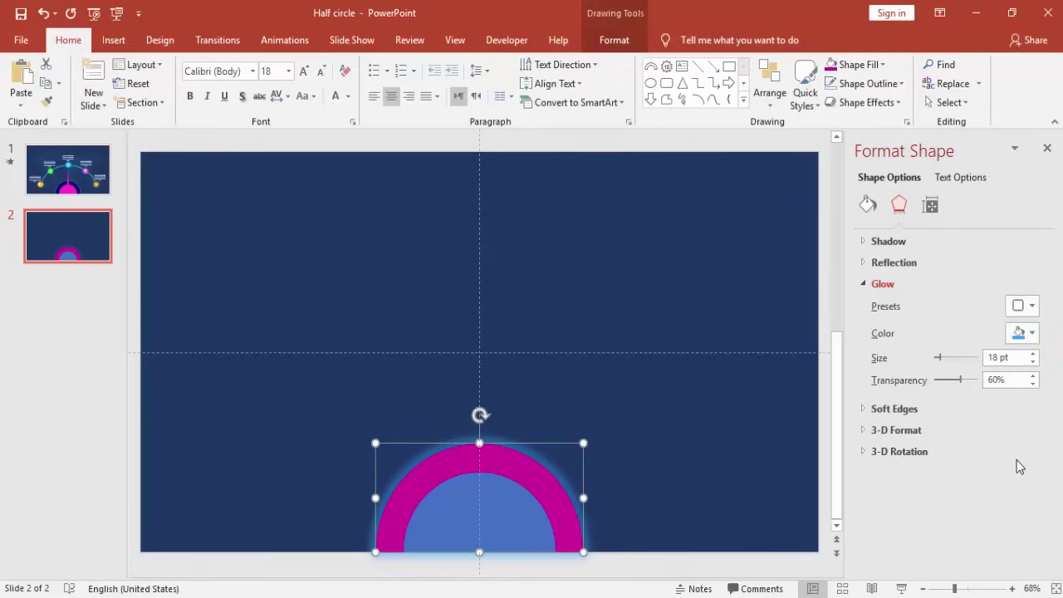
{"action": "left_click", "coordinate": [603, 266]}
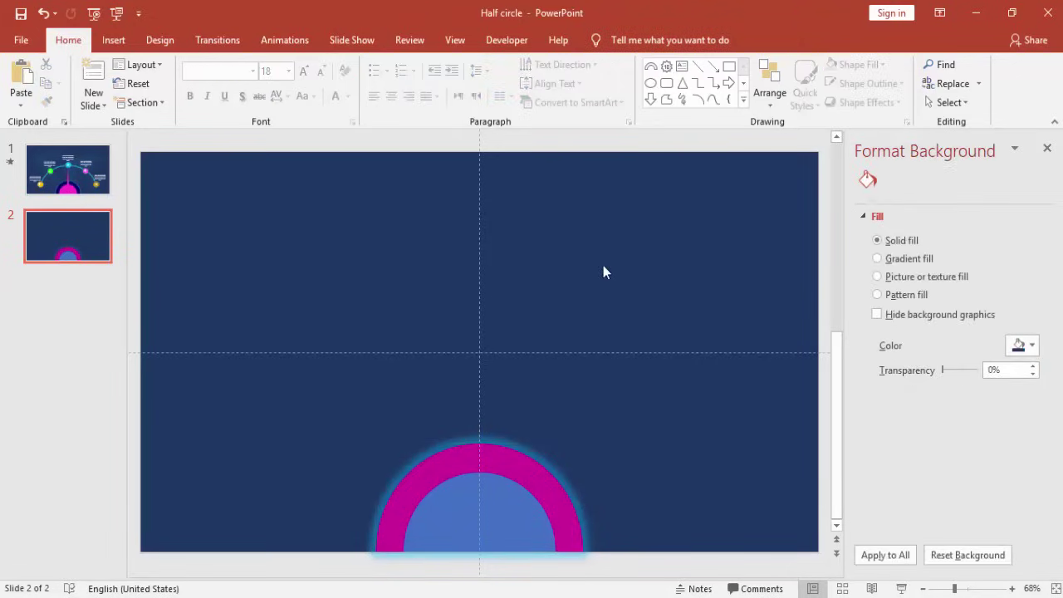
- Insert a 10-point star of 1 by 1 inch above the half circles, beside the vertical guide
{"action": "left_click", "coordinate": [121, 42]}
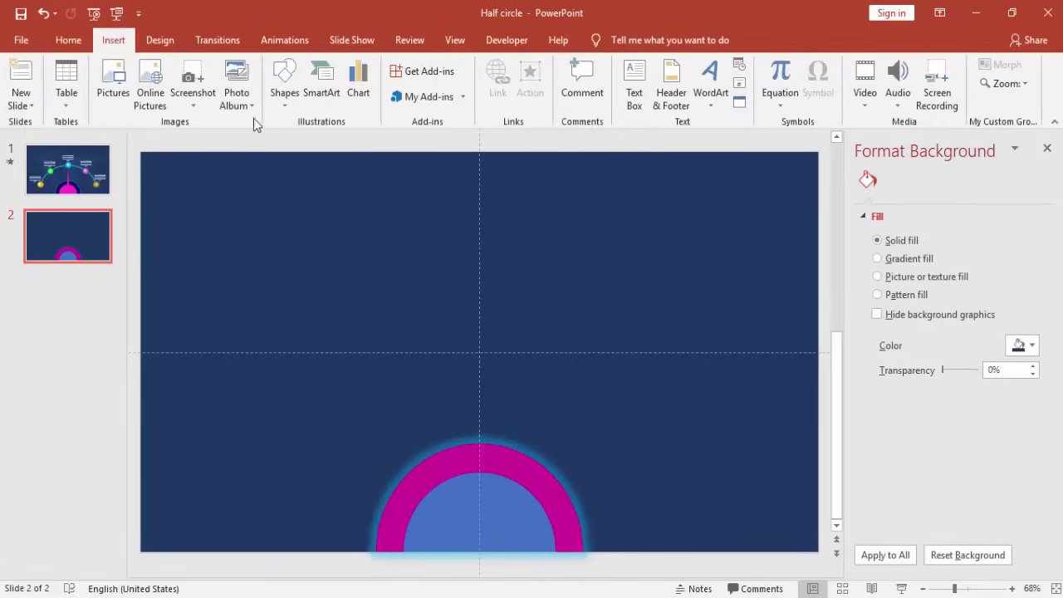
{"action": "left_click", "coordinate": [282, 100]}
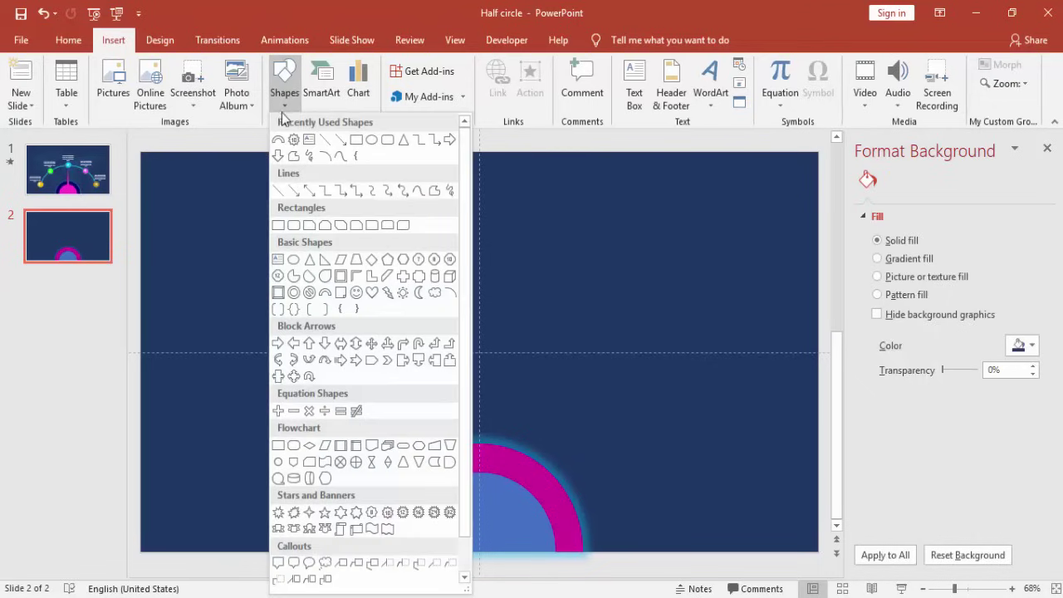
{"action": "left_click", "coordinate": [388, 513]}
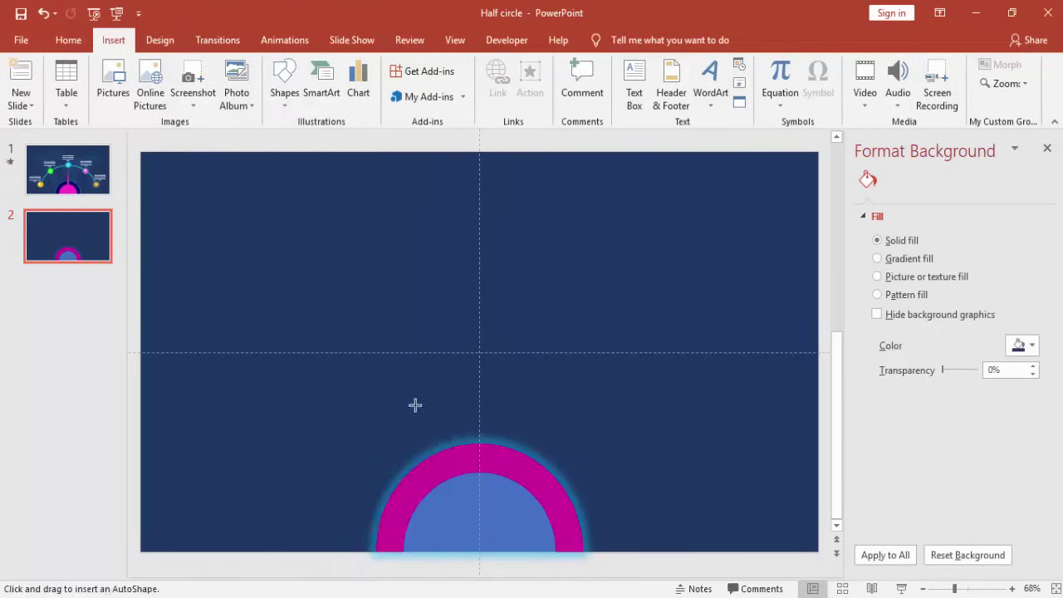
{"action": "left_click", "coordinate": [418, 274]}
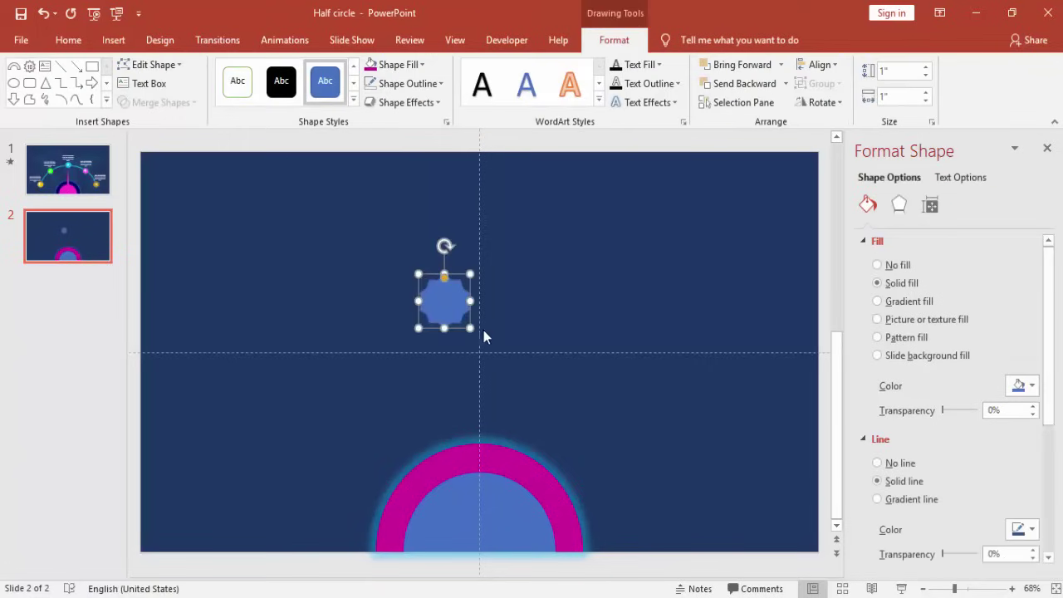
- Collapse the star's points into thin lines radiating from its center and enlarge it to about 5.08 by 5.08 inches
{"action": "left_click_drag", "start_coordinate": [471, 330], "coordinate": [561, 423]}
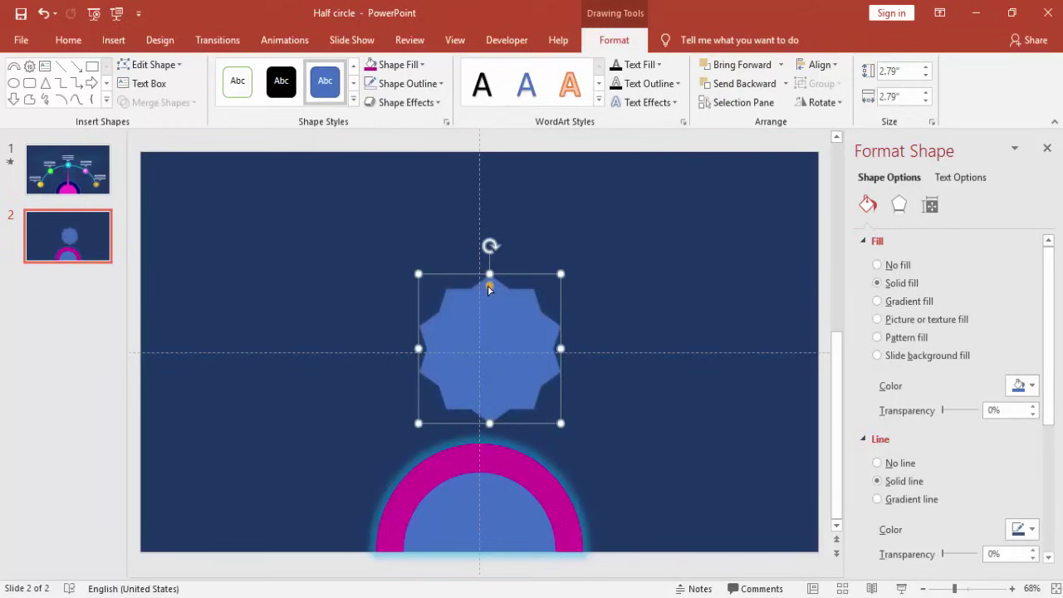
{"action": "left_click_drag", "start_coordinate": [489, 288], "coordinate": [489, 349]}
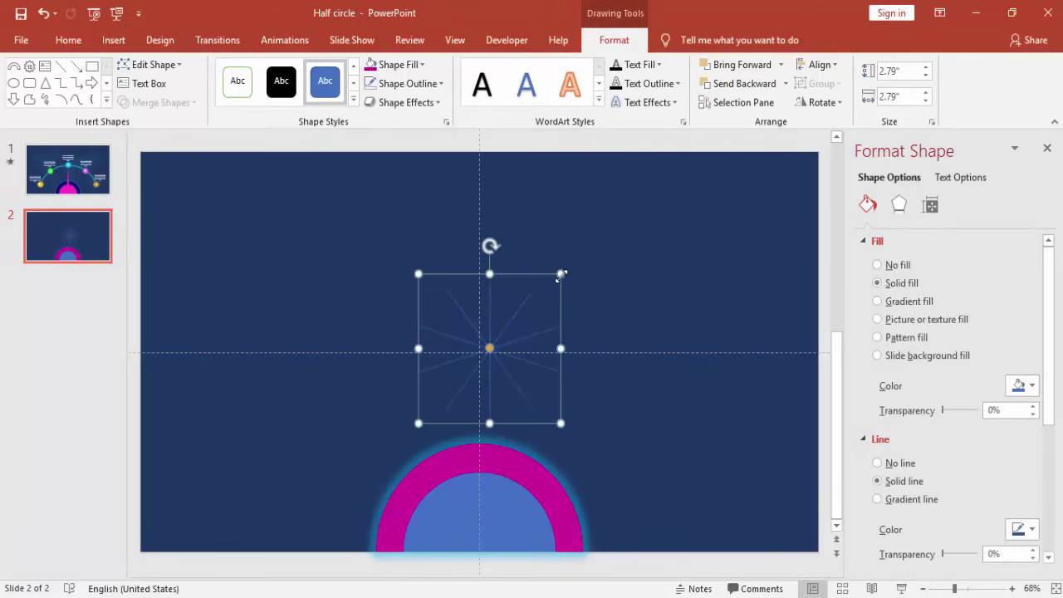
{"action": "left_click_drag", "start_coordinate": [575, 266], "coordinate": [676, 199]}
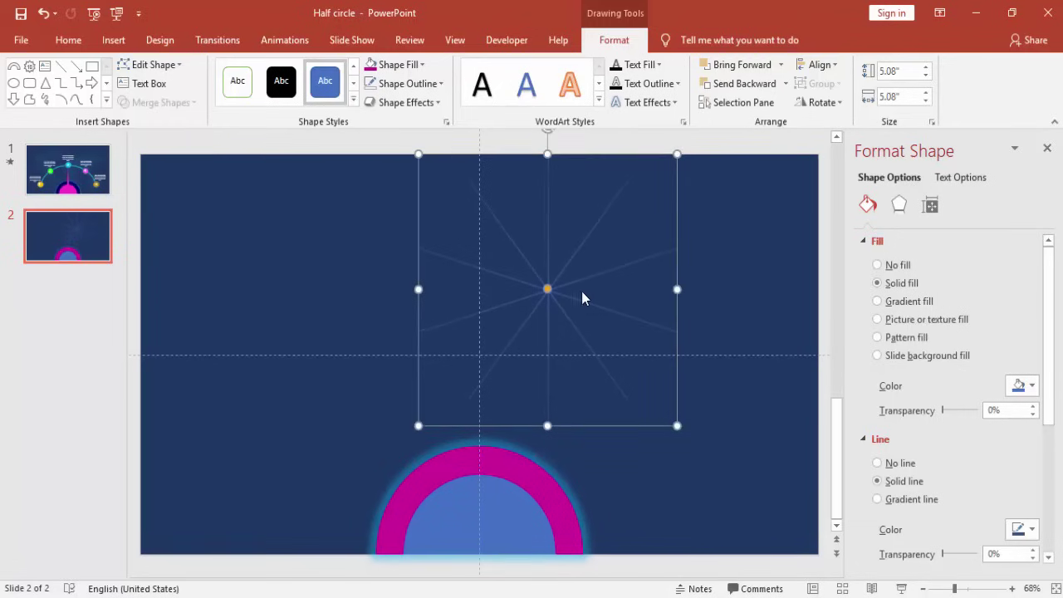
- Enlarge the ray-shaped star to about 8.78 by 8.78 inches and center it on the midpoint of the half circles' base
{"action": "left_click", "coordinate": [579, 290]}
{"action": "left_click_drag", "start_coordinate": [548, 290], "coordinate": [507, 336]}
{"action": "left_click_drag", "start_coordinate": [631, 471], "coordinate": [722, 562]}
{"action": "left_click_drag", "start_coordinate": [567, 383], "coordinate": [497, 551]}
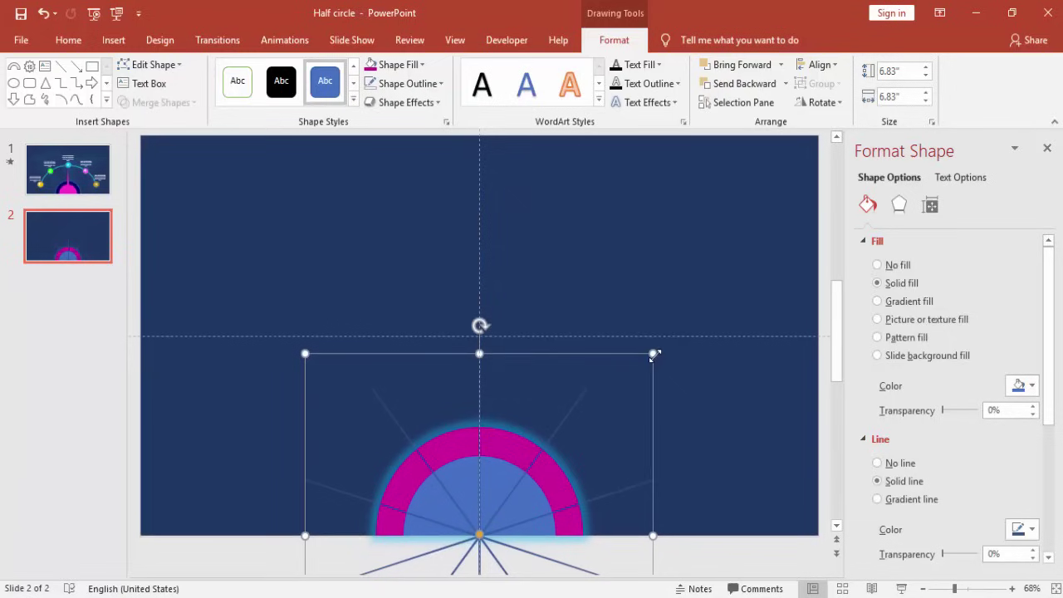
{"action": "left_click_drag", "start_coordinate": [653, 356], "coordinate": [708, 249]}
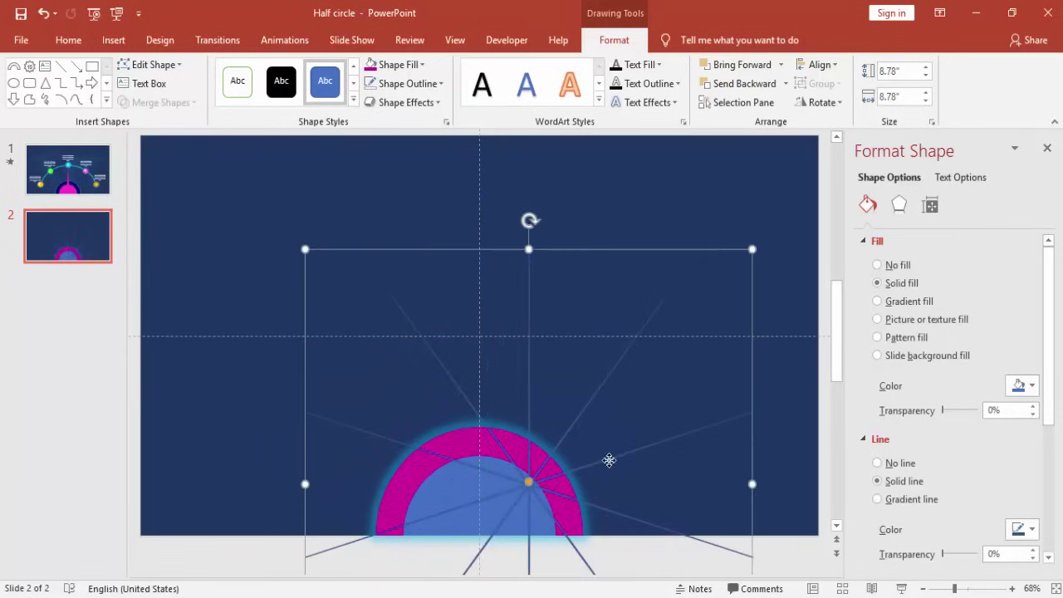
{"action": "left_click_drag", "start_coordinate": [606, 461], "coordinate": [565, 505]}
{"action": "left_click", "coordinate": [644, 214]}
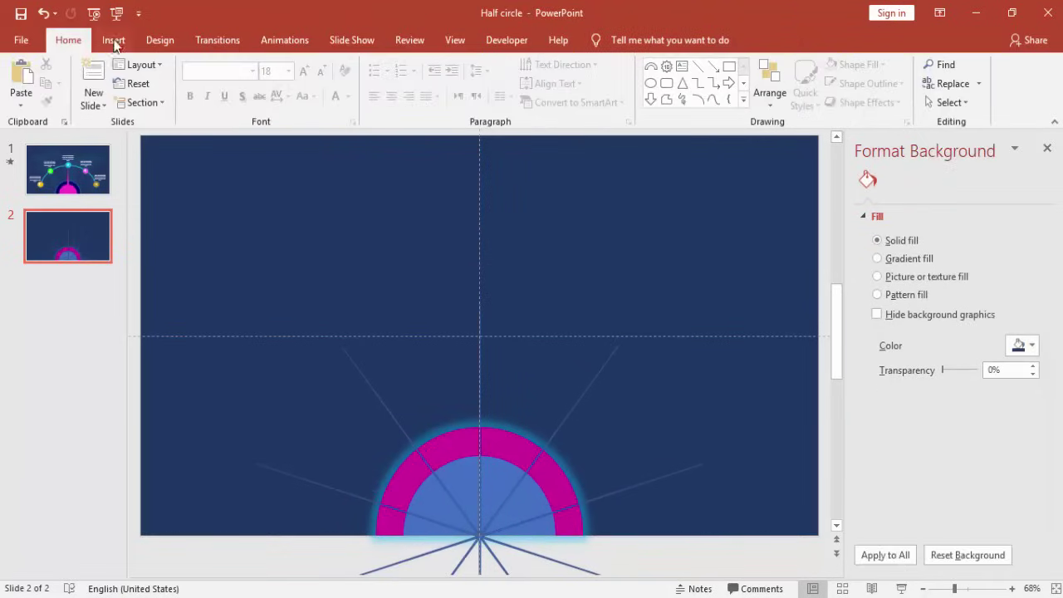
- Insert a circle of 1 by 1 inch and place it at the outer end of the lower-left ray
{"action": "left_click", "coordinate": [114, 41]}
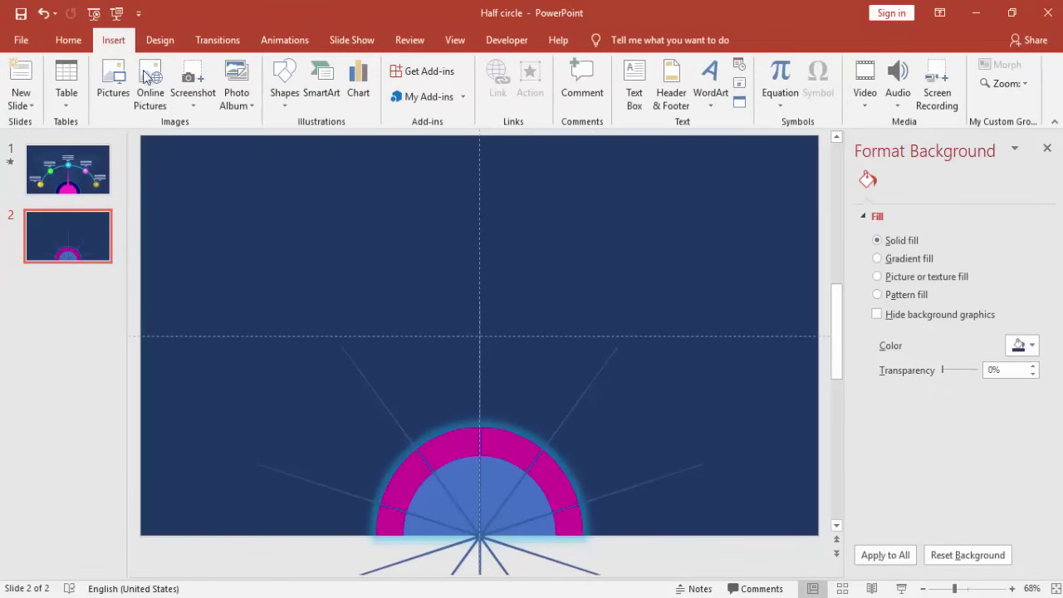
{"action": "left_click", "coordinate": [284, 91]}
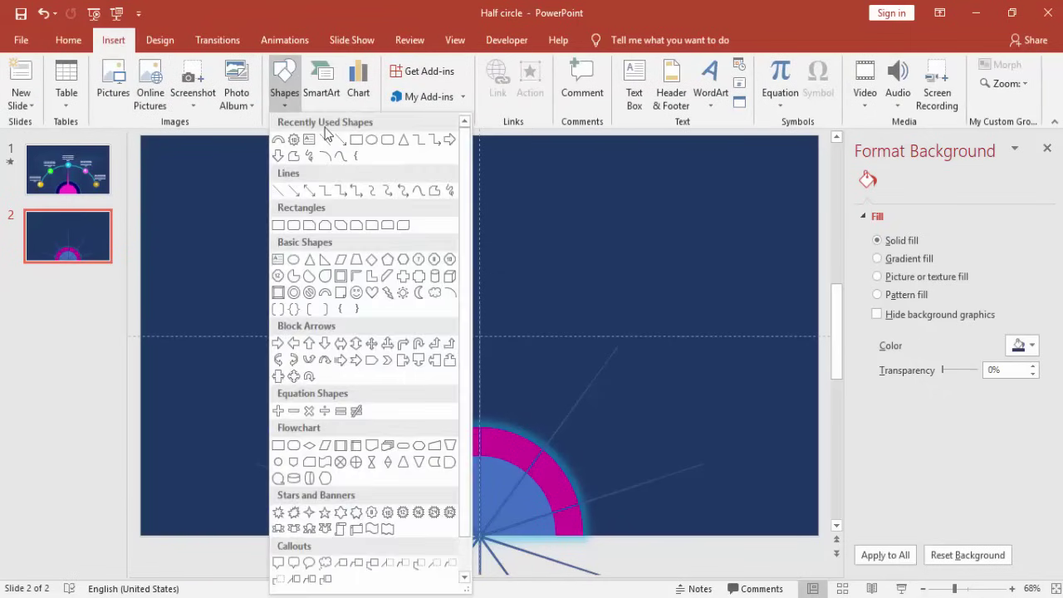
{"action": "left_click", "coordinate": [292, 260]}
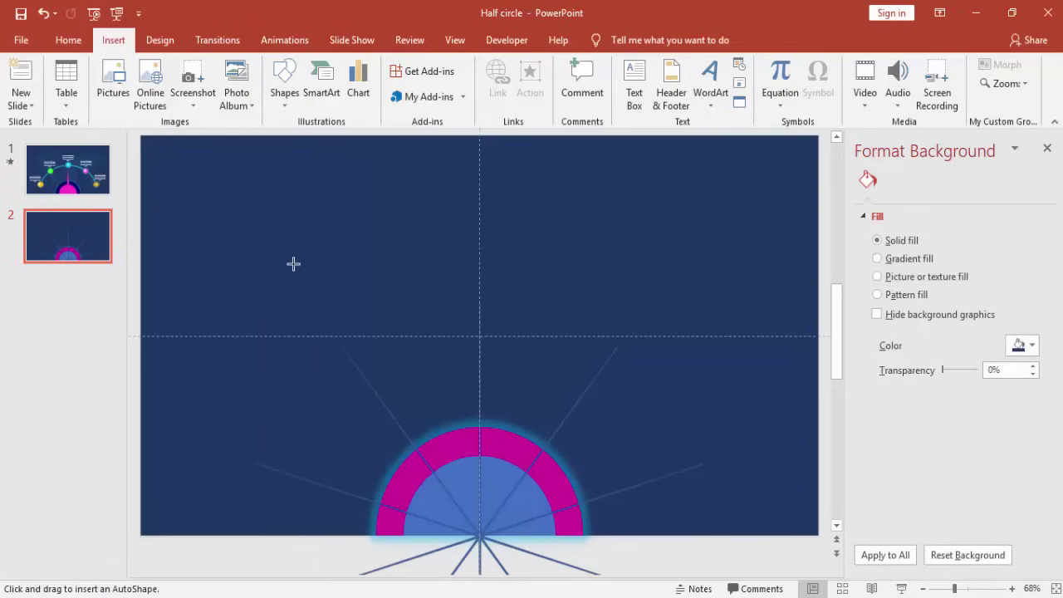
{"action": "left_click", "coordinate": [325, 269]}
{"action": "mouse_move", "coordinate": [363, 296]}
{"action": "left_mouse_down"}
{"action": "mouse_move", "coordinate": [277, 426]}
{"action": "mouse_move", "coordinate": [239, 453]}
{"action": "left_mouse_up"}
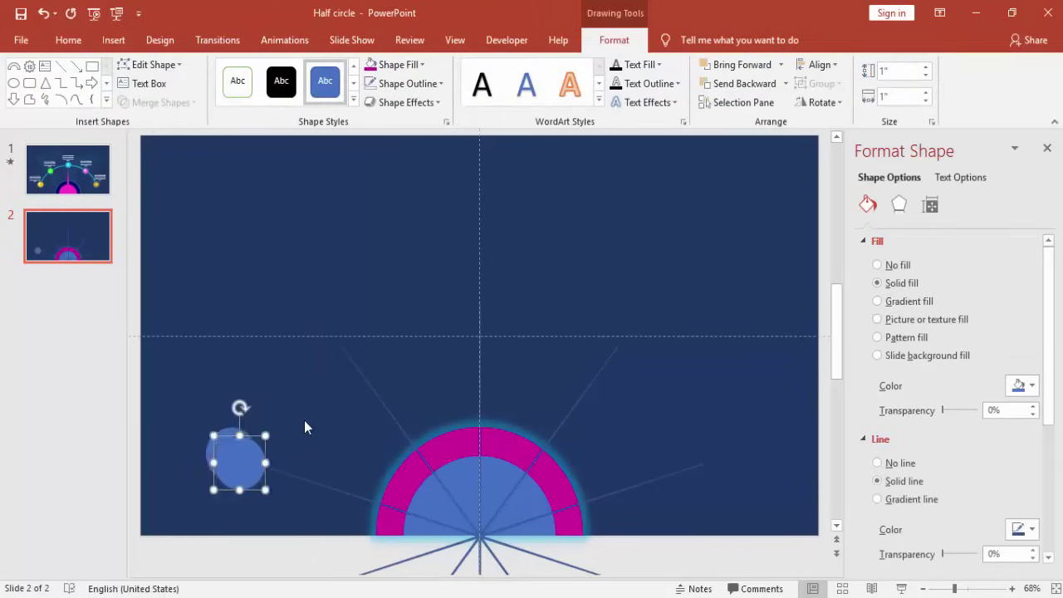
- Duplicate the circle for the upper-left, vertical, upper-right and lower-right rays, mirroring the placement around the vertical guide
{"action": "left_click_drag", "start_coordinate": [254, 458], "coordinate": [335, 322]}
{"action": "key", "text": "ctrl+d"}
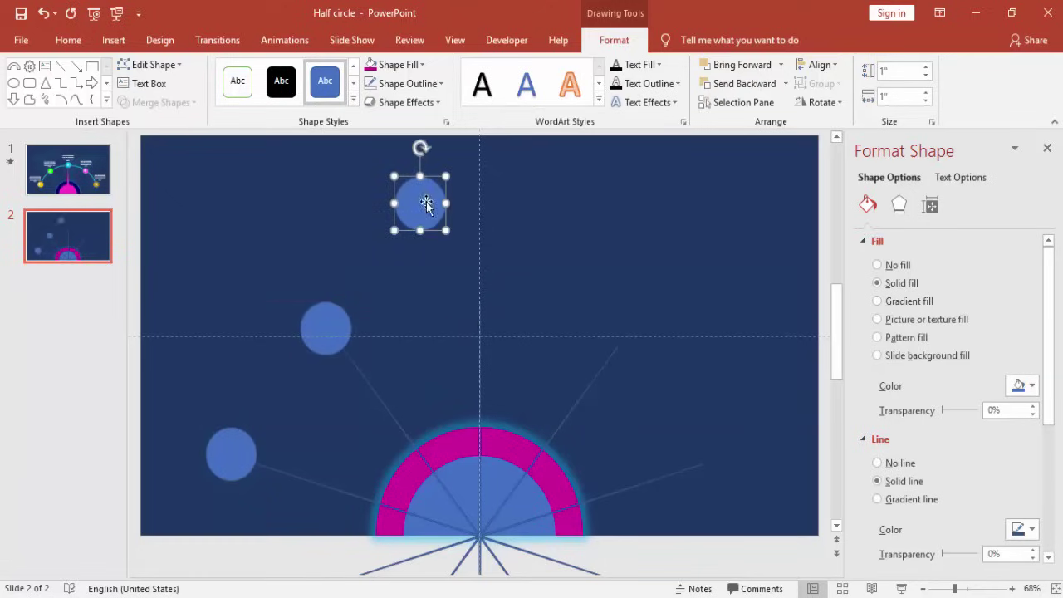
{"action": "left_click_drag", "start_coordinate": [426, 202], "coordinate": [485, 308]}
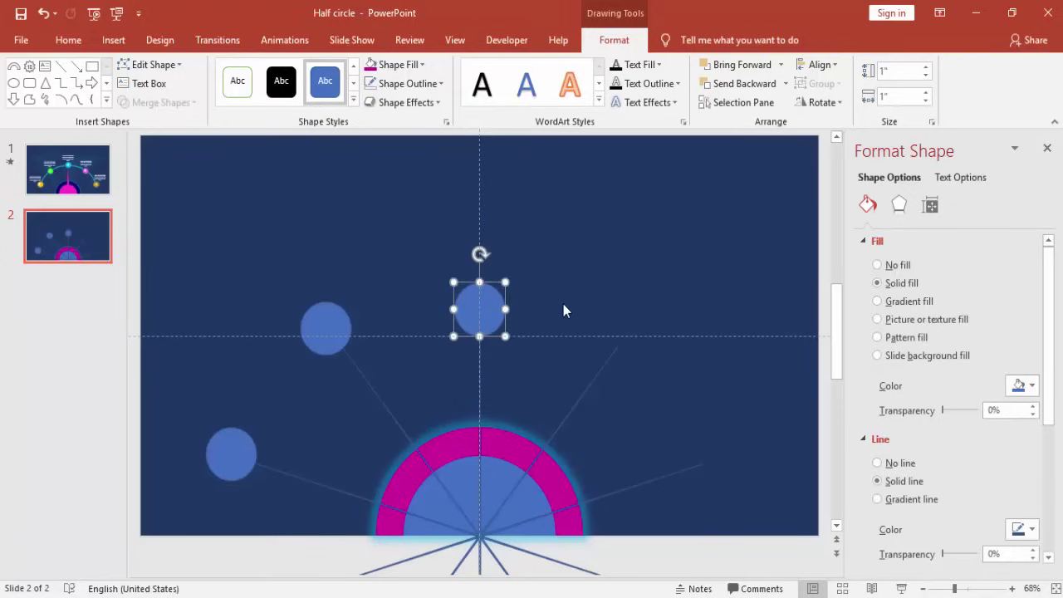
{"action": "key", "text": "ctrl+d"}
{"action": "left_click_drag", "start_coordinate": [637, 292], "coordinate": [634, 328]}
{"action": "key", "text": "ctrl+d"}
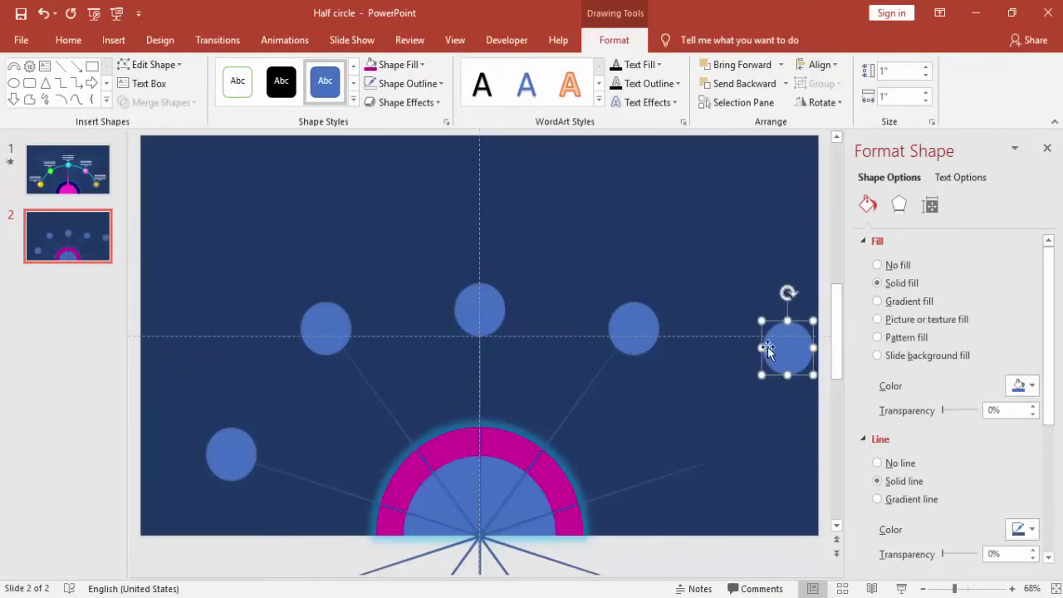
{"action": "left_click_drag", "start_coordinate": [783, 348], "coordinate": [724, 455]}
- Delete the ray-shaped star that served as the placement guide for the circles
{"action": "left_click", "coordinate": [555, 383]}
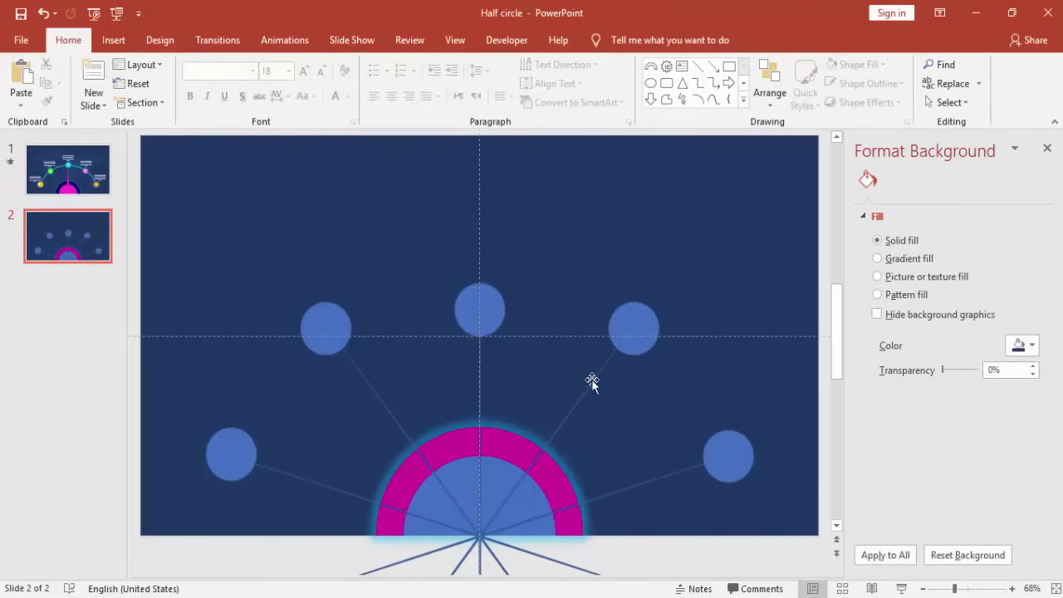
{"action": "left_click", "coordinate": [592, 380]}
{"action": "key", "text": "Delete"}
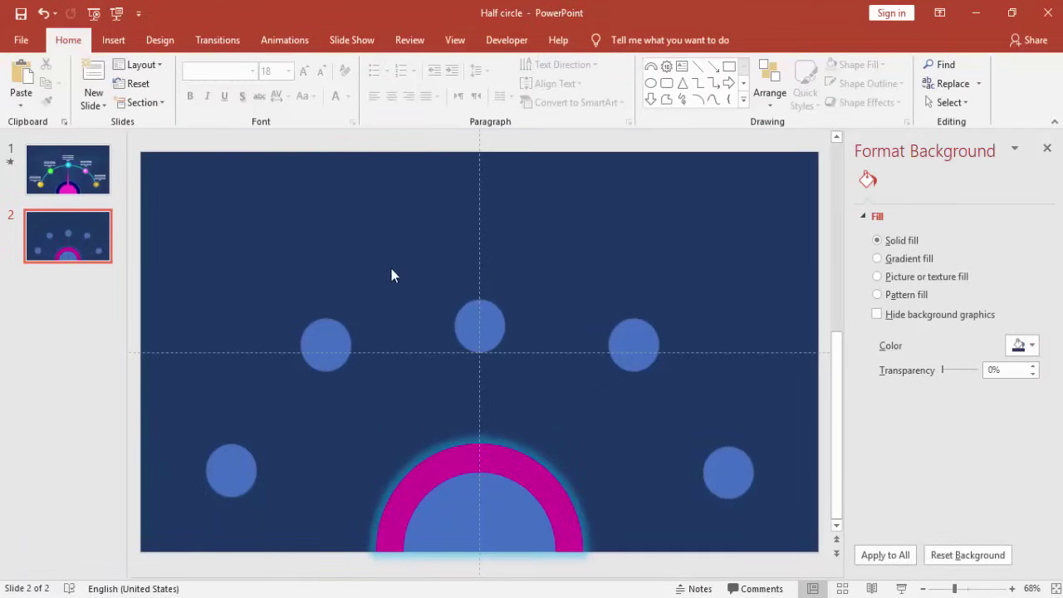
- Insert an arc of about 4.42 by 5.03 inches above the half circles
{"action": "left_click", "coordinate": [110, 41]}
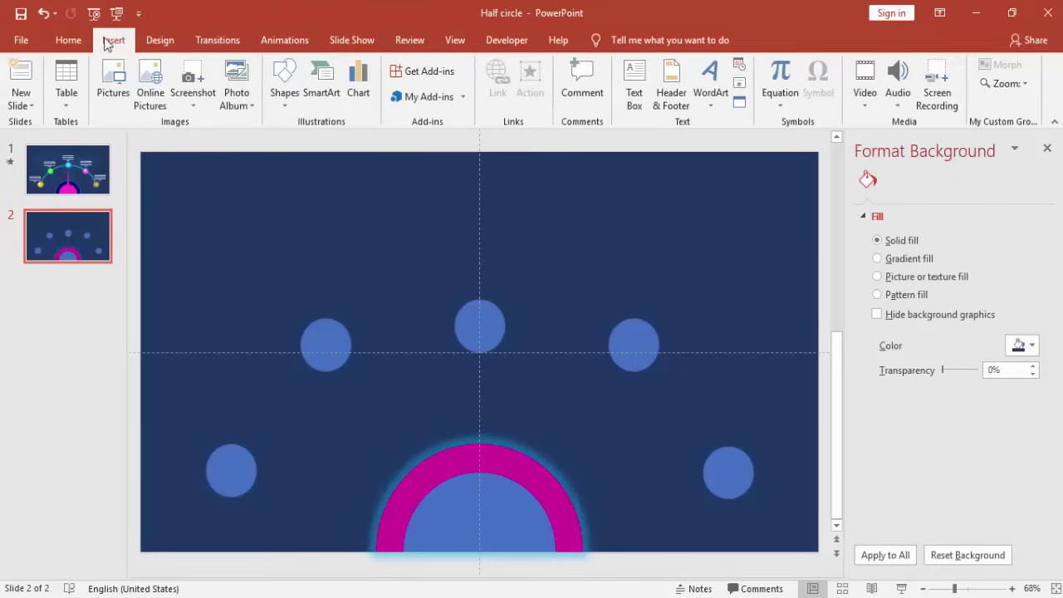
{"action": "left_click", "coordinate": [286, 106]}
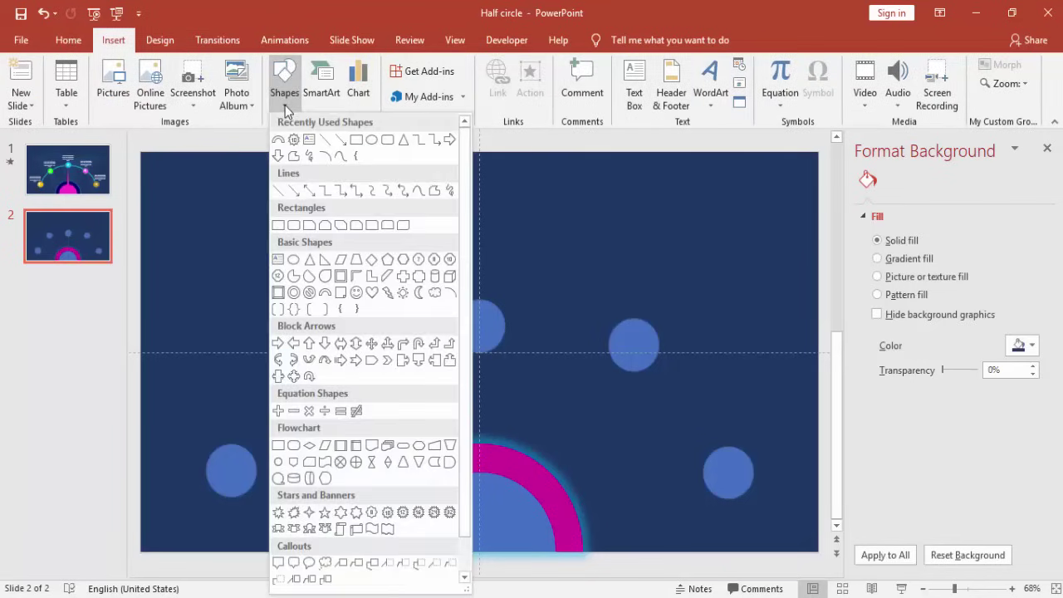
{"action": "left_click", "coordinate": [449, 293]}
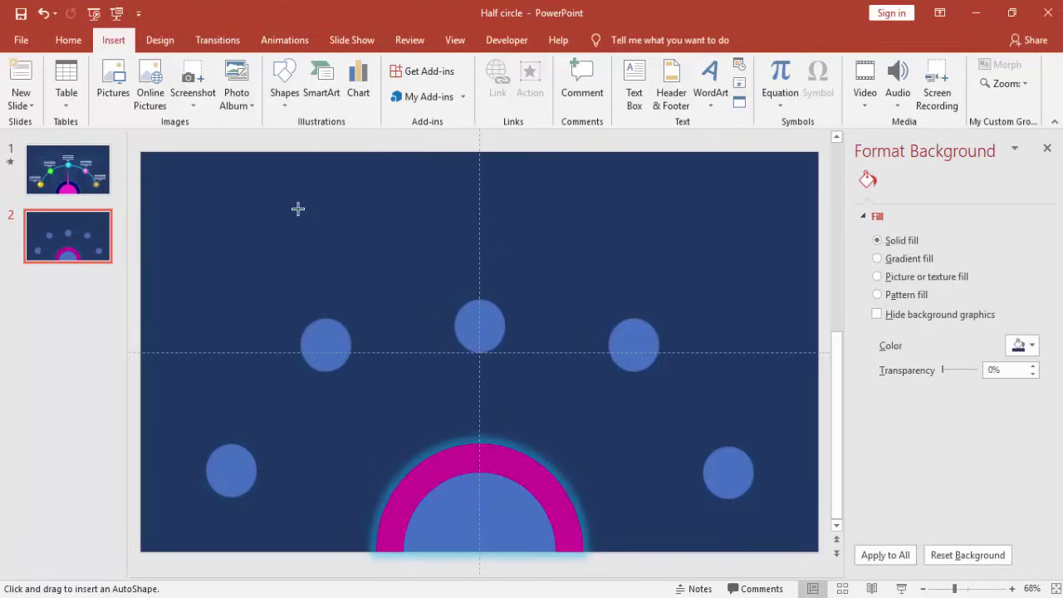
{"action": "left_click_drag", "start_coordinate": [546, 447], "coordinate": [556, 445]}
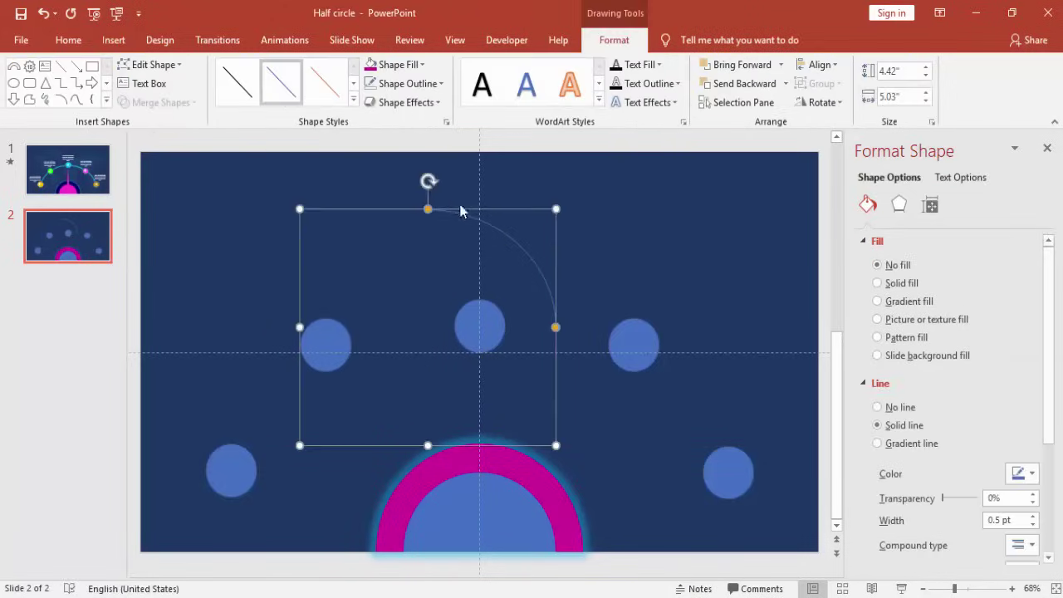
- Extend the arc into a half circle, move it over the small circles and enlarge it to about 7.89 by 8.98 inches
{"action": "left_click_drag", "start_coordinate": [421, 216], "coordinate": [300, 307]}
{"action": "left_click_drag", "start_coordinate": [556, 209], "coordinate": [615, 154]}
{"action": "left_click_drag", "start_coordinate": [612, 235], "coordinate": [544, 442]}
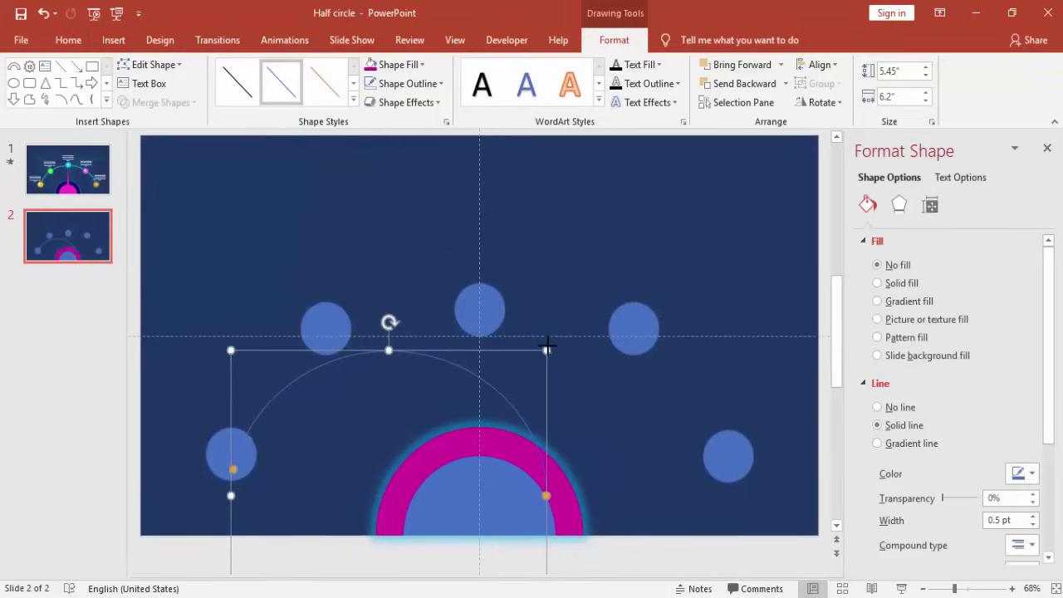
{"action": "left_click_drag", "start_coordinate": [547, 345], "coordinate": [718, 368]}
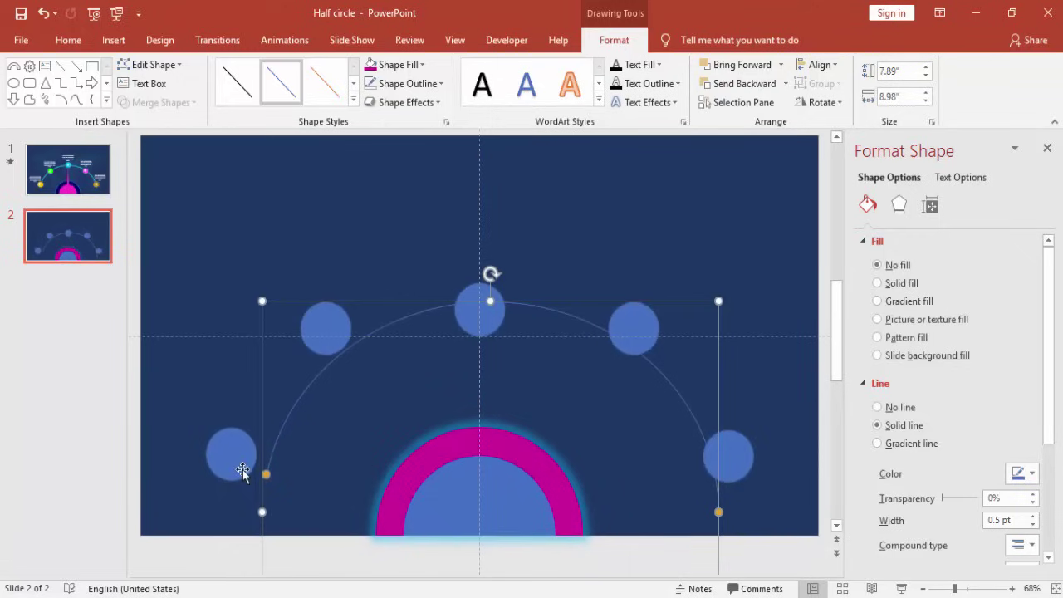
- Widen the arc to about 10.03 inches and fit its two ends inside the lower-left and lower-right circles
{"action": "left_click", "coordinate": [233, 506]}
{"action": "left_click", "coordinate": [224, 508]}
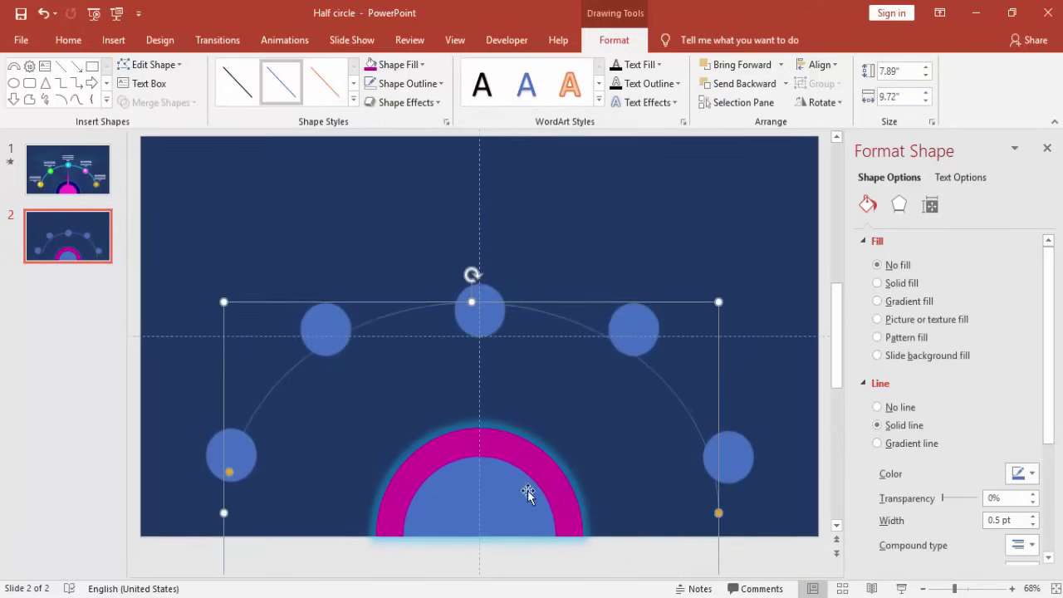
{"action": "left_click", "coordinate": [717, 498]}
{"action": "left_click", "coordinate": [730, 509]}
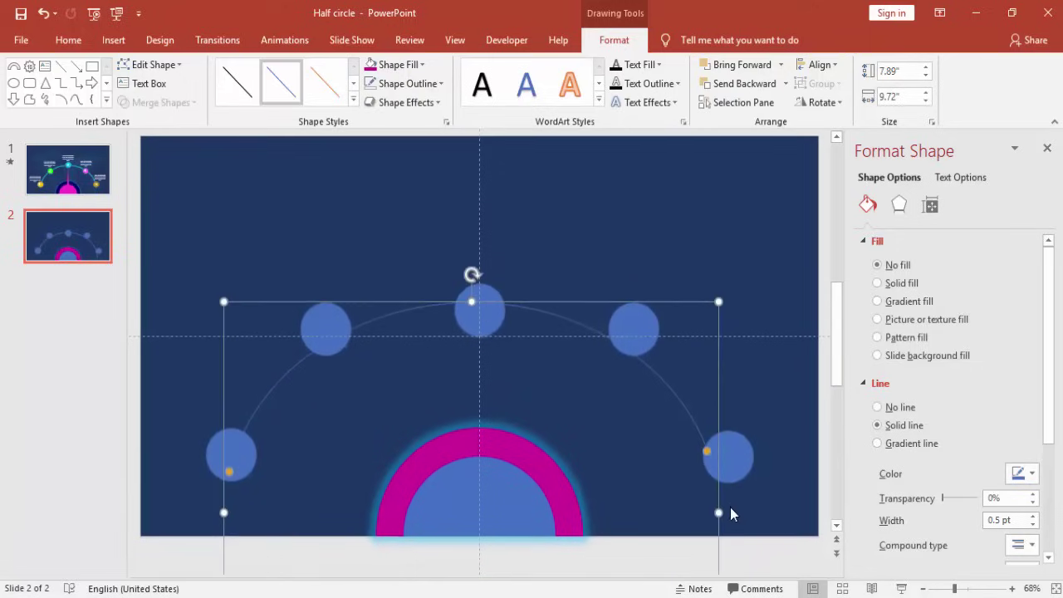
{"action": "left_click", "coordinate": [744, 510]}
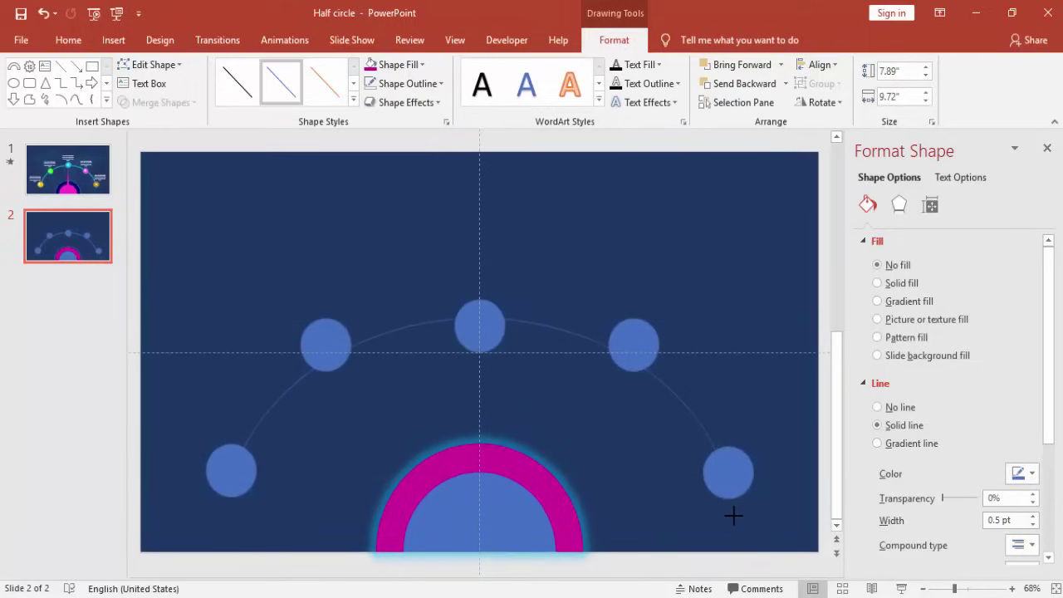
{"action": "left_click", "coordinate": [733, 515]}
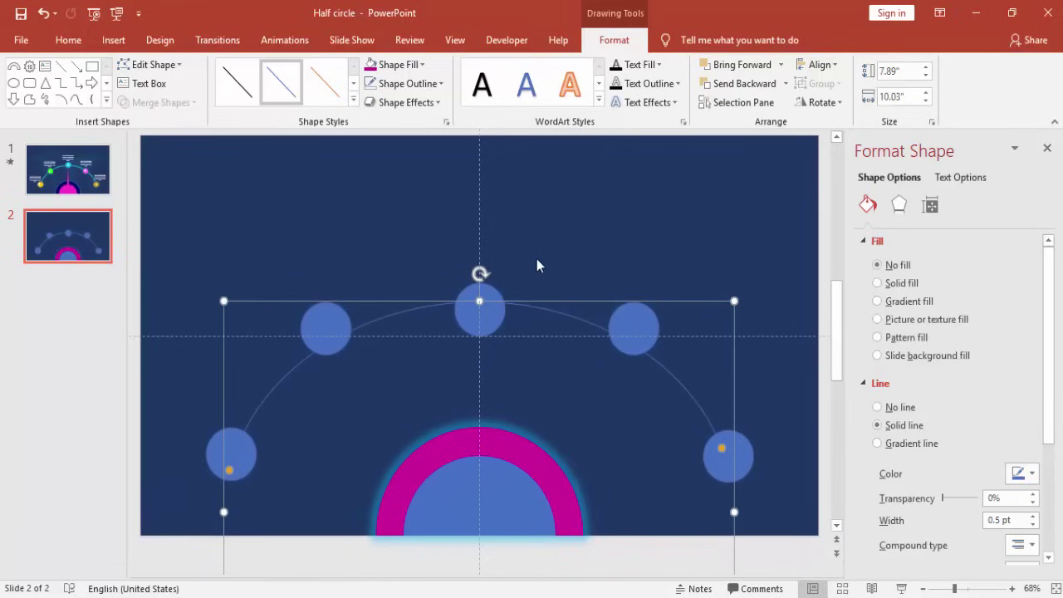
- Raise the top of the arc and the middle circle so the arc runs through all five circles
{"action": "mouse_move", "coordinate": [475, 299]}
{"action": "left_mouse_down"}
{"action": "mouse_move", "coordinate": [472, 280]}
{"action": "mouse_move", "coordinate": [517, 285]}
{"action": "mouse_move", "coordinate": [511, 308]}
{"action": "mouse_move", "coordinate": [489, 299]}
{"action": "left_mouse_up"}
{"action": "left_click", "coordinate": [473, 281]}
{"action": "left_click", "coordinate": [504, 303]}
{"action": "left_click", "coordinate": [489, 325]}
{"action": "left_click", "coordinate": [621, 322]}
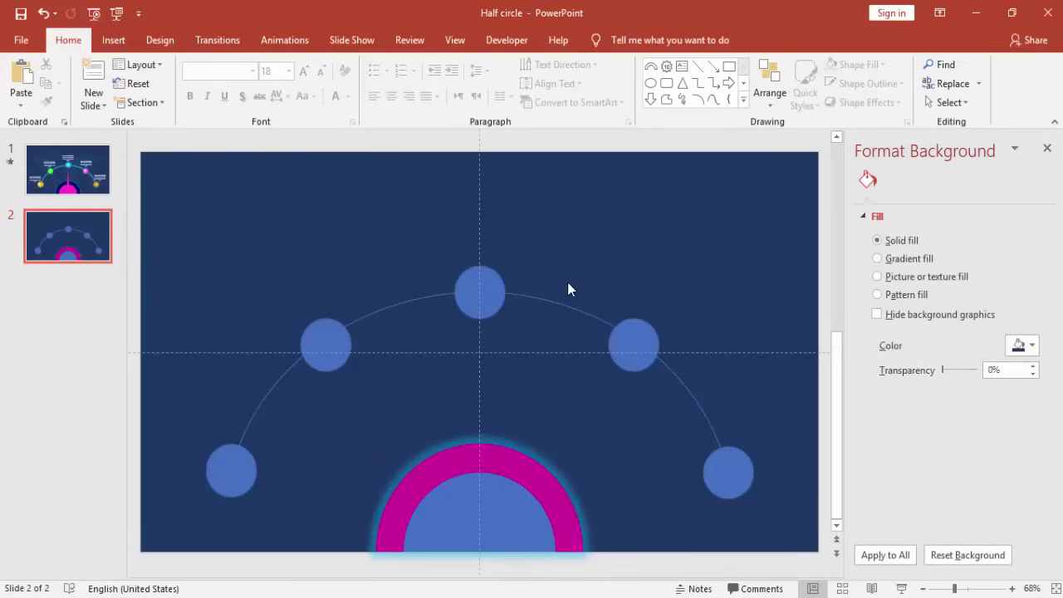
- Fill the outer half circle with the very dark navy blue from the standard color palette
{"action": "left_click", "coordinate": [516, 461]}
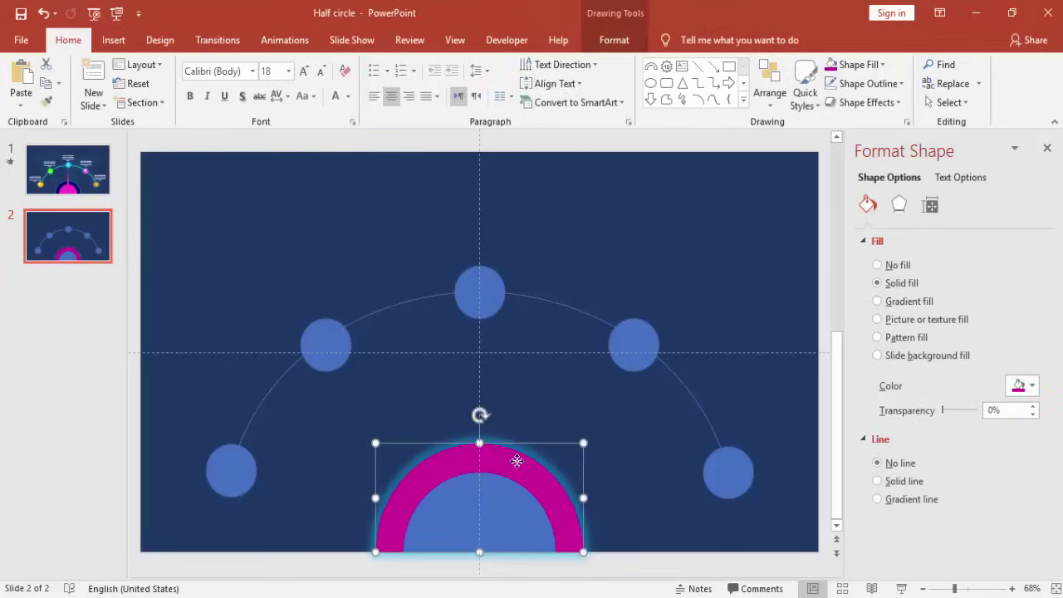
{"action": "left_click", "coordinate": [1032, 385]}
{"action": "left_click", "coordinate": [998, 572]}
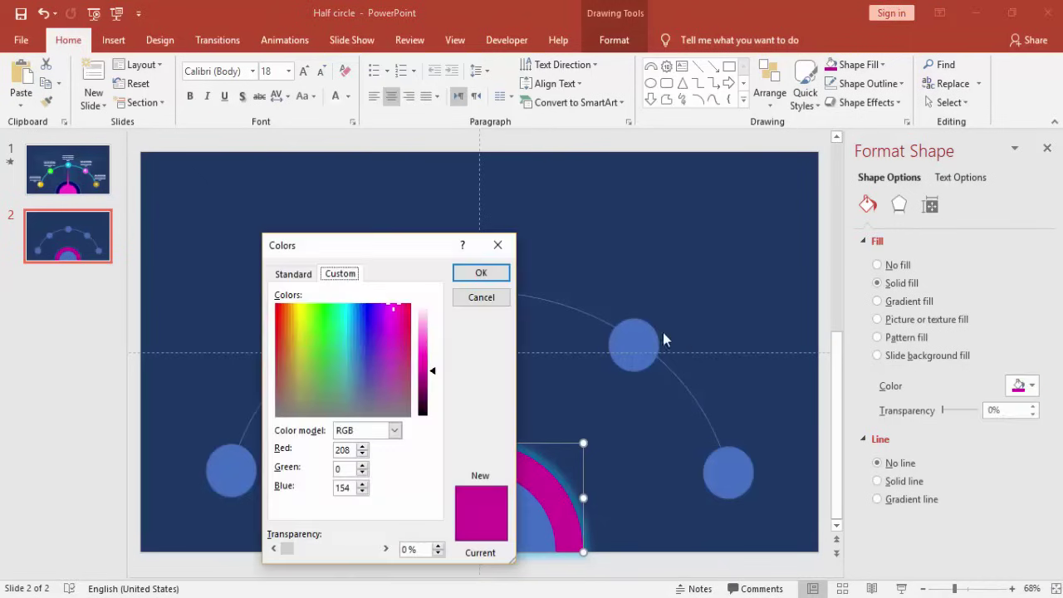
{"action": "left_click", "coordinate": [292, 274]}
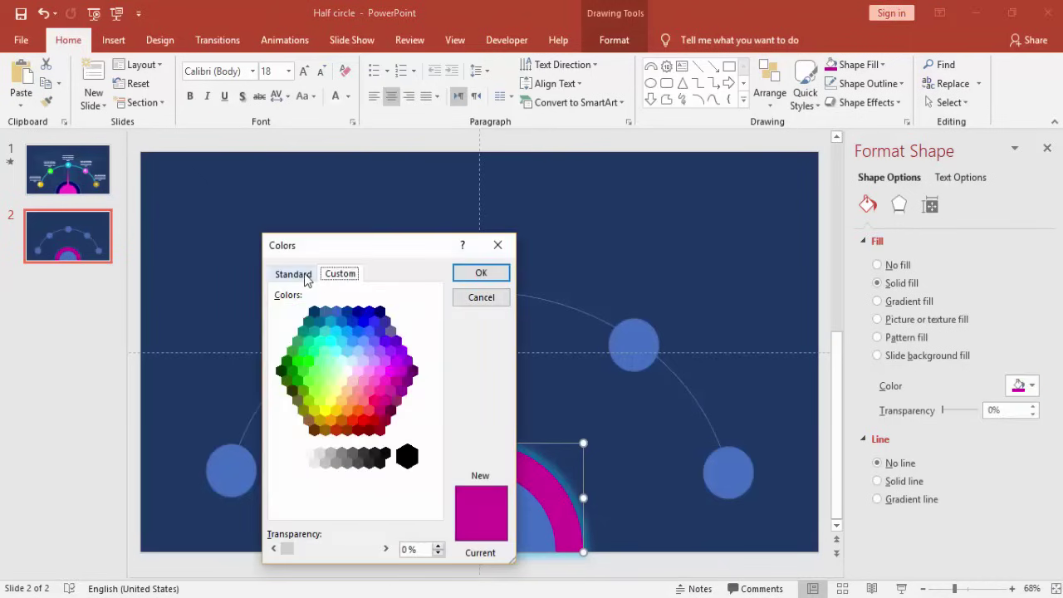
{"action": "left_click", "coordinate": [380, 311]}
{"action": "left_click", "coordinate": [481, 273]}
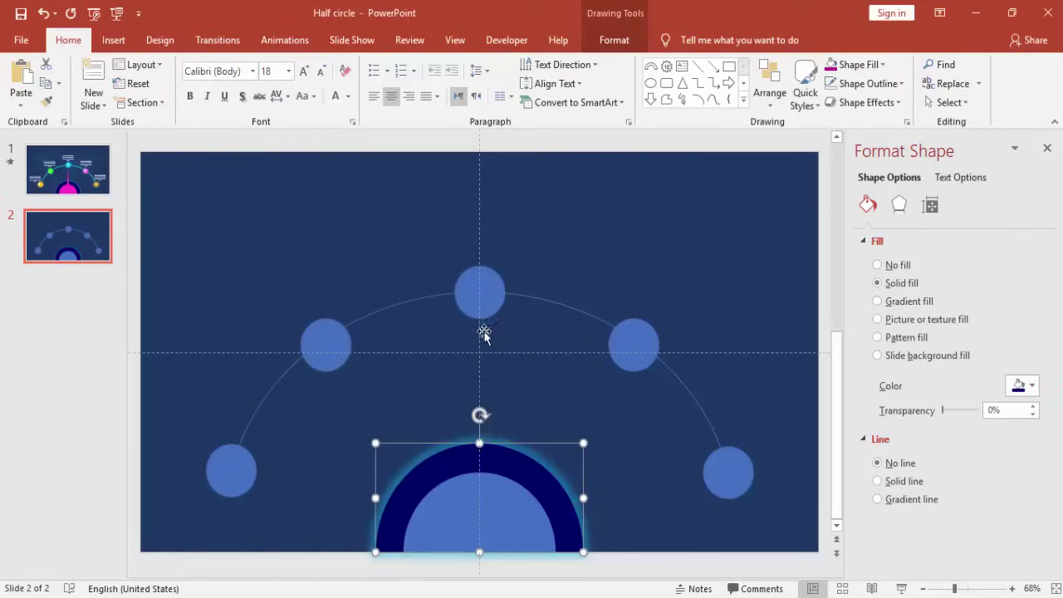
- Fill the inner half circle with the bright magenta from the recent colors
{"action": "left_click", "coordinate": [502, 516]}
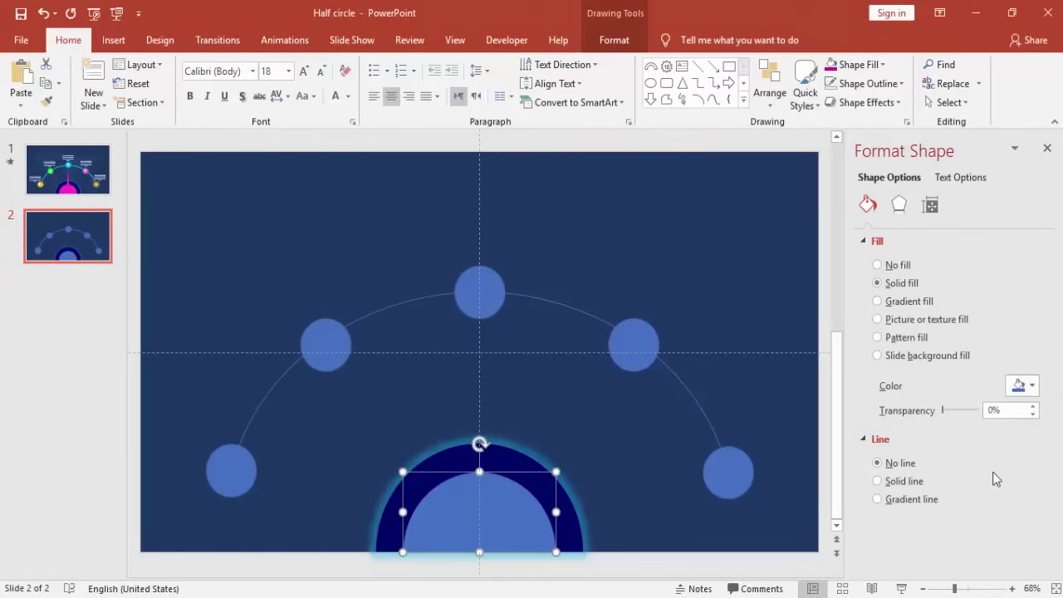
{"action": "left_click", "coordinate": [1032, 387]}
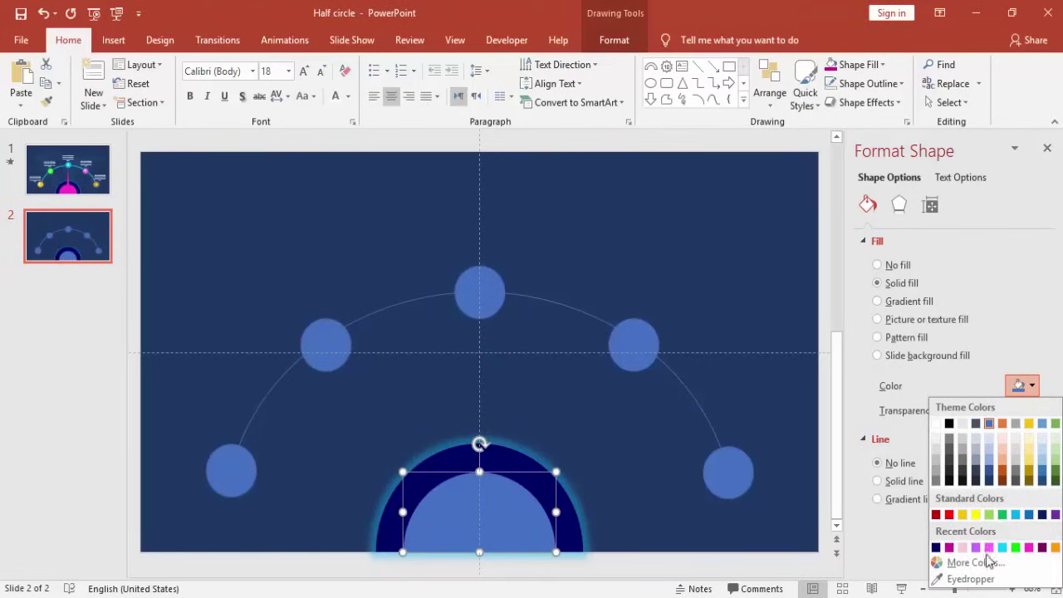
{"action": "left_click", "coordinate": [1029, 547]}
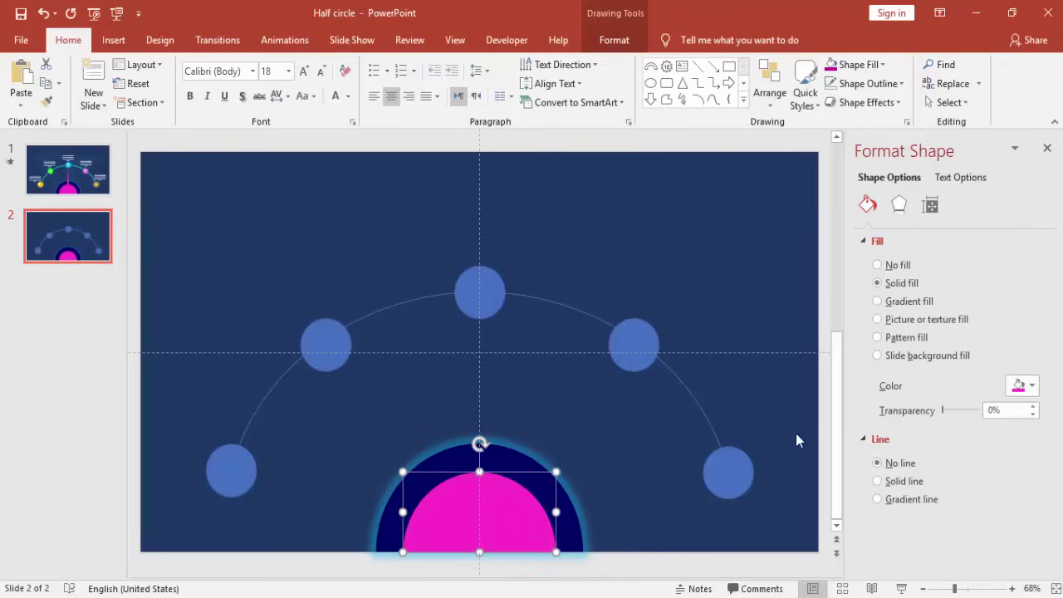
{"action": "left_click", "coordinate": [733, 301]}
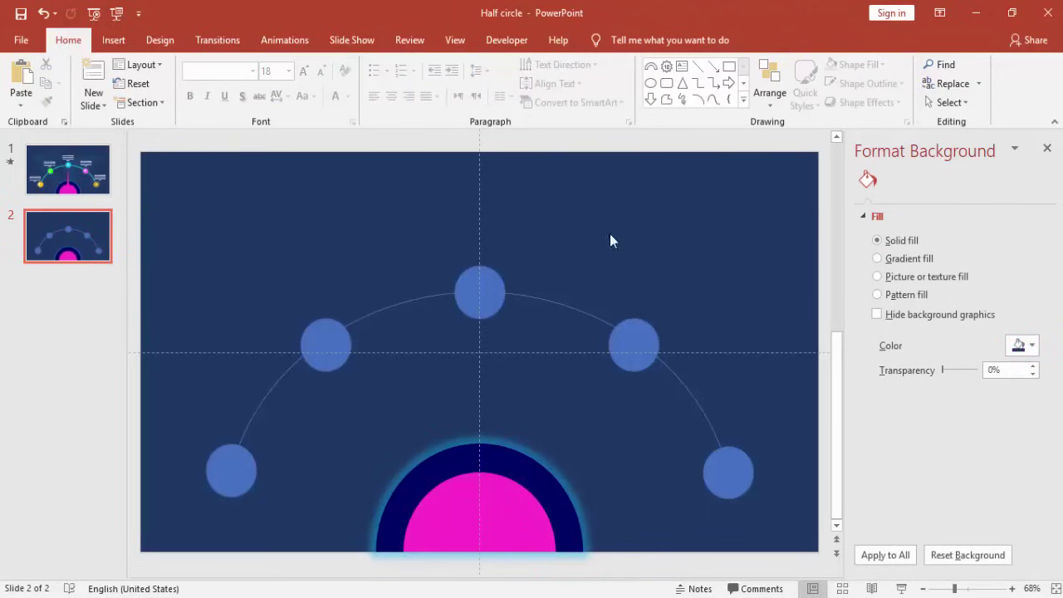
- Insert a narrow isosceles triangle about 4.53" tall below the middle circle, center it on the vertical guide and widen it to about 0.44"
{"action": "left_click", "coordinate": [113, 40]}
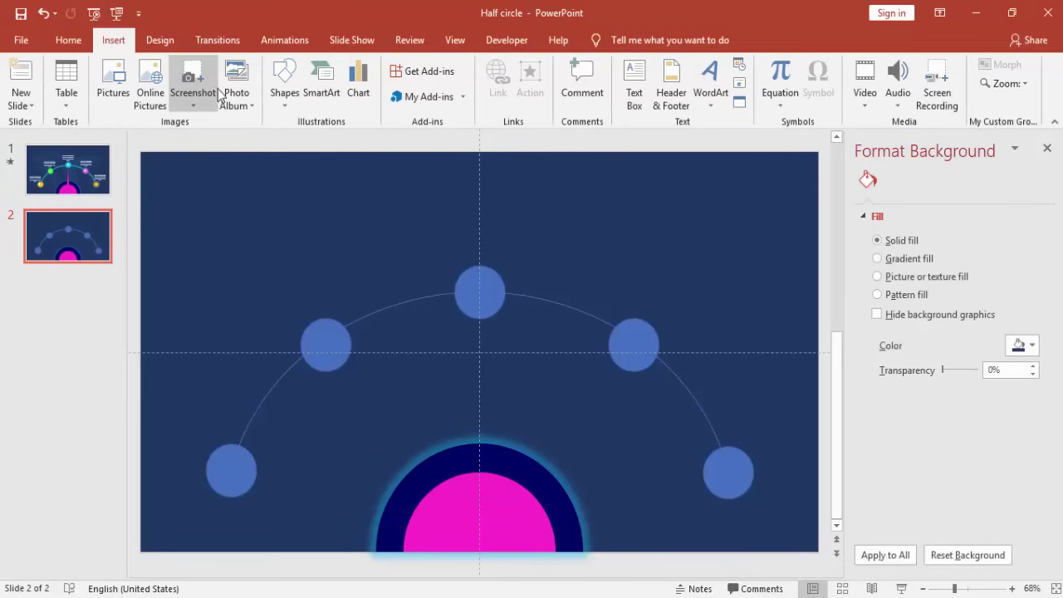
{"action": "left_click", "coordinate": [285, 93]}
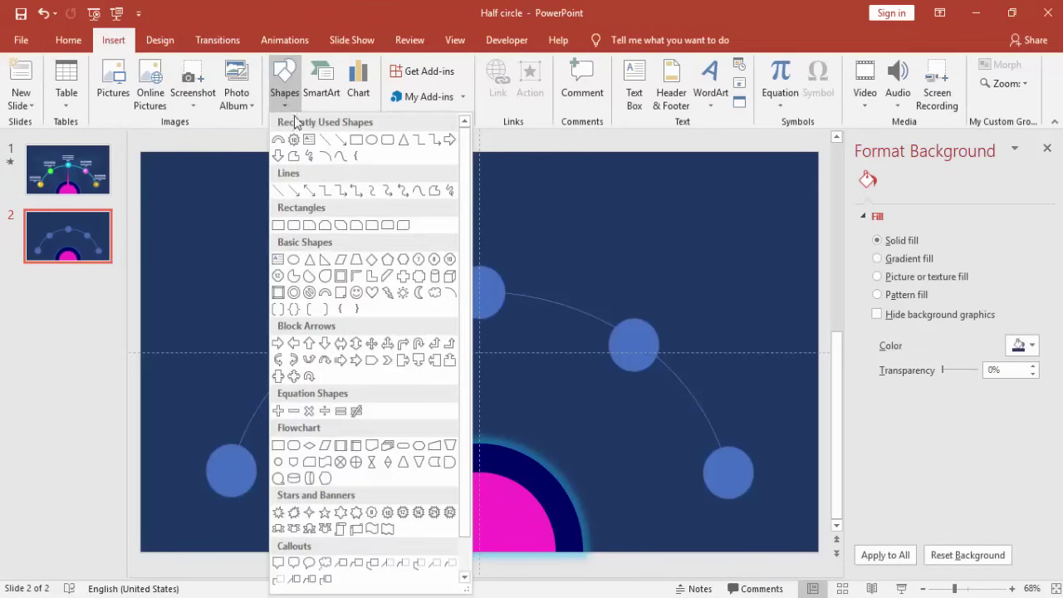
{"action": "left_click", "coordinate": [310, 261]}
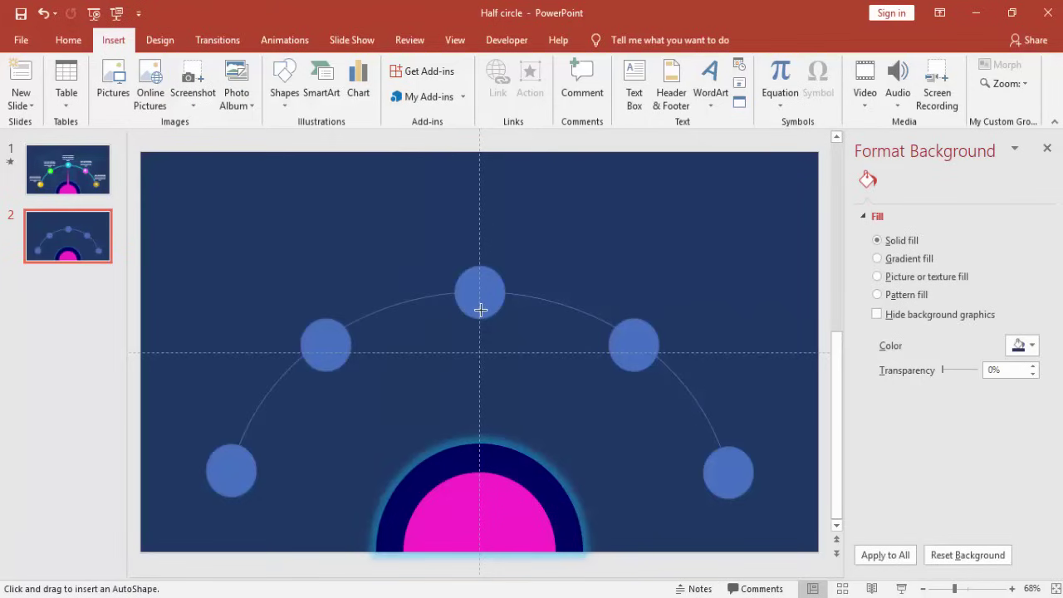
{"action": "mouse_move", "coordinate": [479, 319]}
{"action": "left_mouse_down"}
{"action": "mouse_move", "coordinate": [496, 410]}
{"action": "mouse_move", "coordinate": [495, 548]}
{"action": "left_mouse_up"}
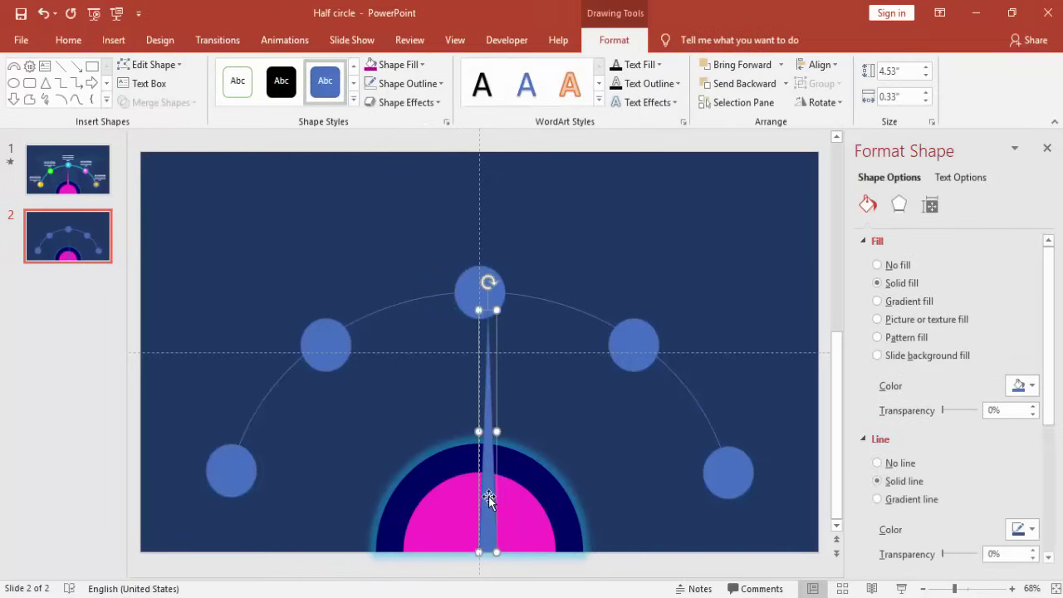
{"action": "left_click", "coordinate": [484, 496]}
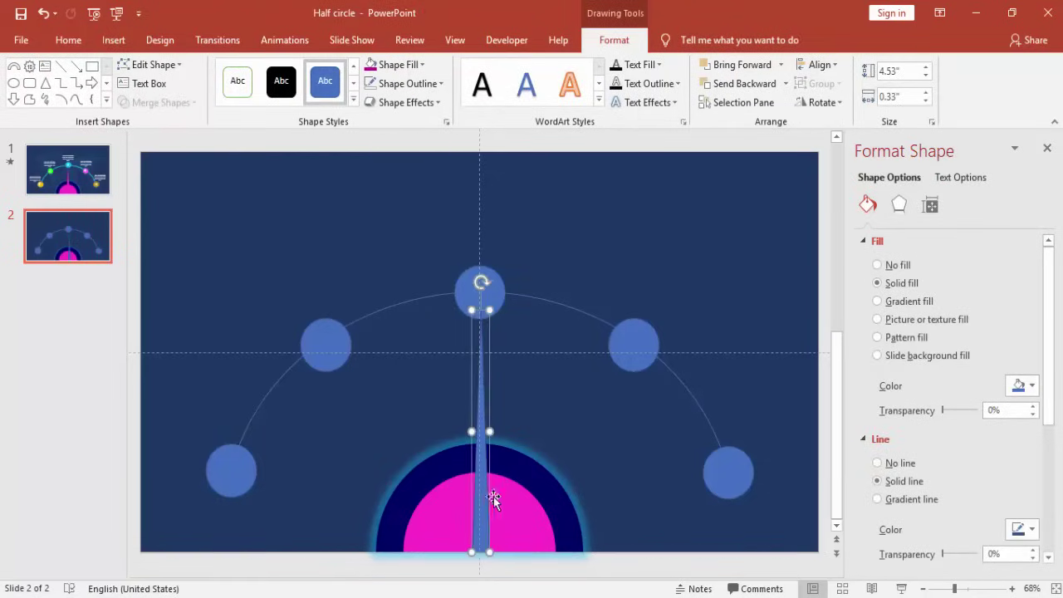
{"action": "left_click_drag", "start_coordinate": [490, 428], "coordinate": [480, 454]}
- Remove the triangle's outline and fill it with the bright magenta from the recent colors
{"action": "left_click", "coordinate": [432, 101]}
{"action": "left_click", "coordinate": [433, 101]}
{"action": "left_click", "coordinate": [406, 83]}
{"action": "left_click", "coordinate": [428, 262]}
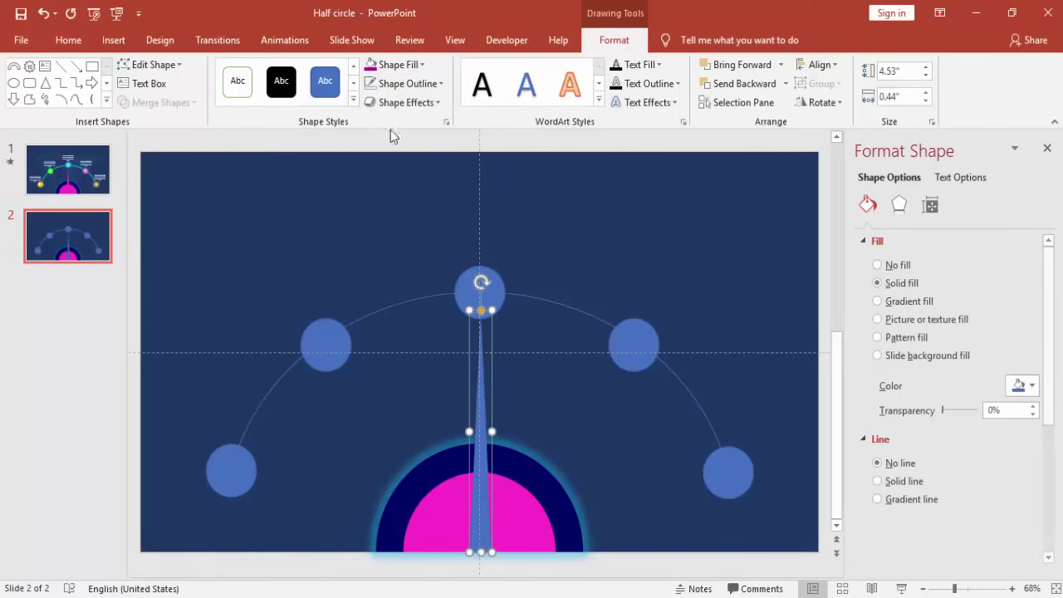
{"action": "left_click", "coordinate": [408, 70]}
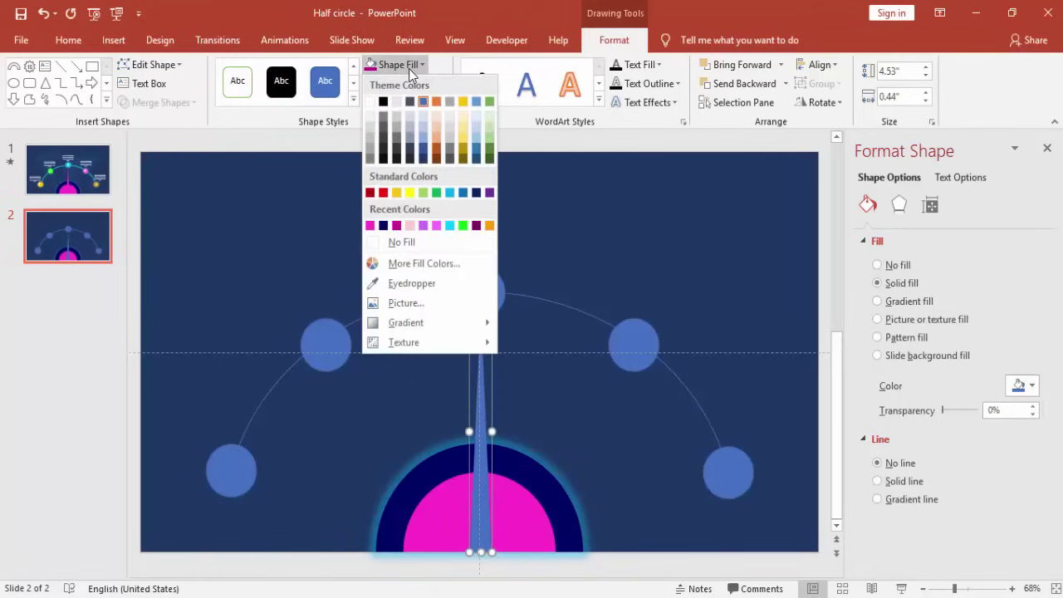
{"action": "left_click", "coordinate": [372, 226]}
- Duplicate the magenta triangle beside the center guide, flip the copy vertically and place it base to base below the original
{"action": "left_click_drag", "start_coordinate": [482, 391], "coordinate": [436, 273]}
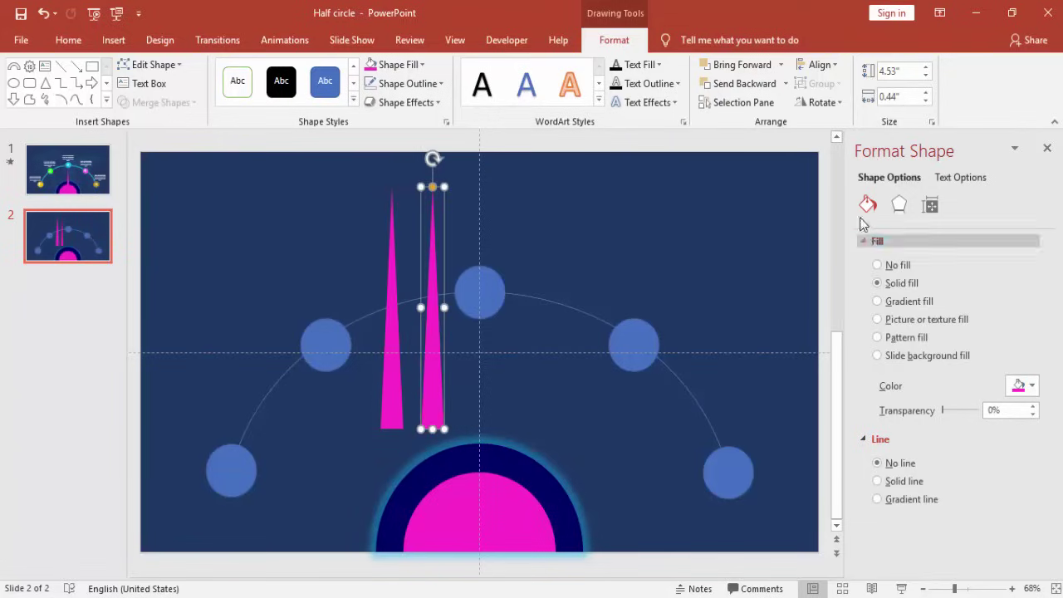
{"action": "left_click", "coordinate": [836, 98]}
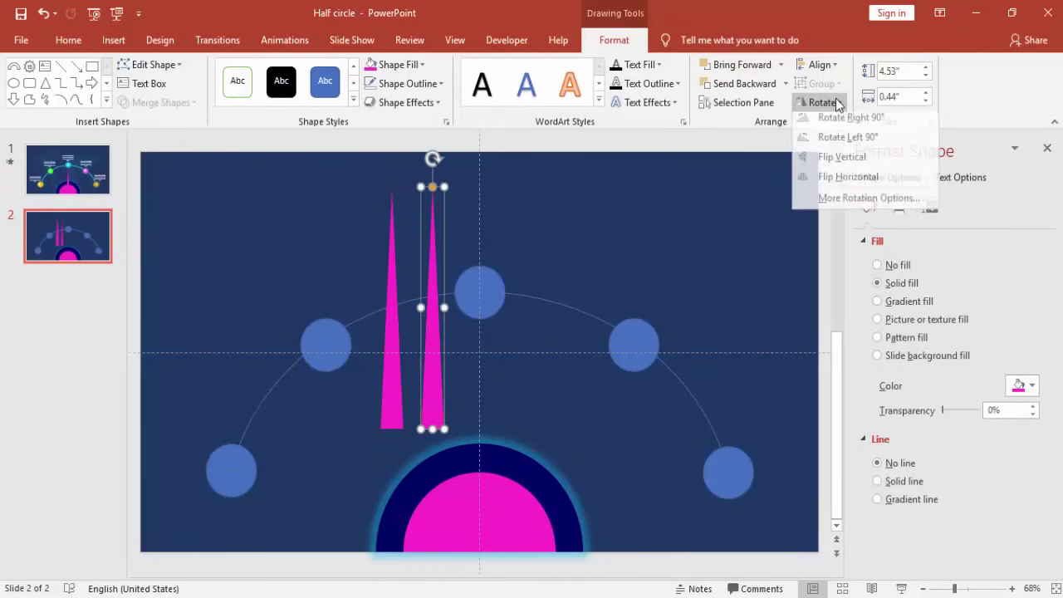
{"action": "left_click", "coordinate": [836, 164]}
{"action": "left_click_drag", "start_coordinate": [437, 213], "coordinate": [396, 449]}
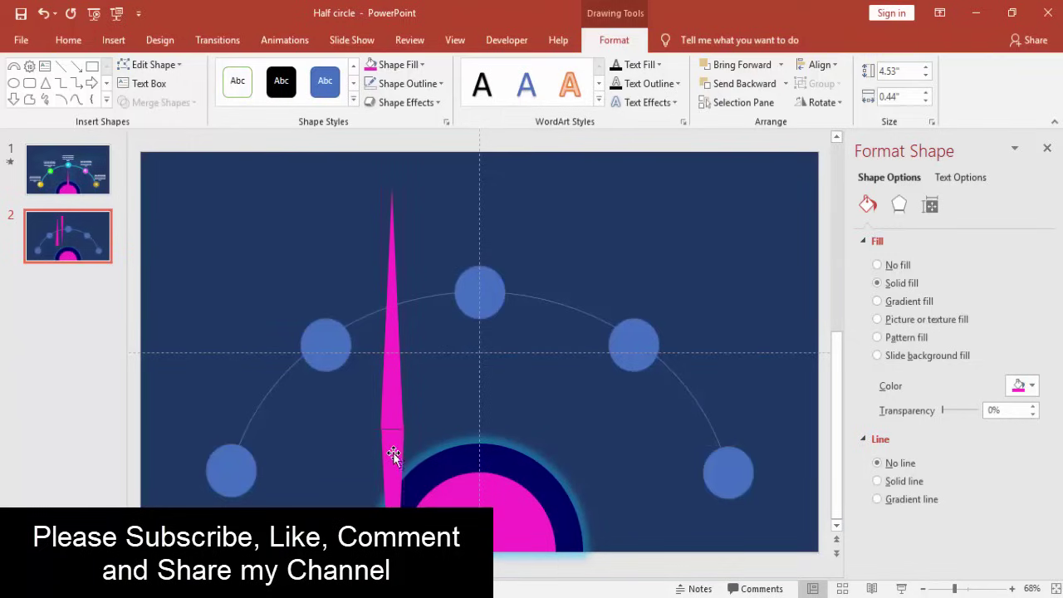
- Fine-tune the flipped triangle's position so its base lines up exactly with the base of the upper triangle
{"action": "scroll", "coordinate": [415, 451], "scroll_direction": "down", "scroll_amount": 1}
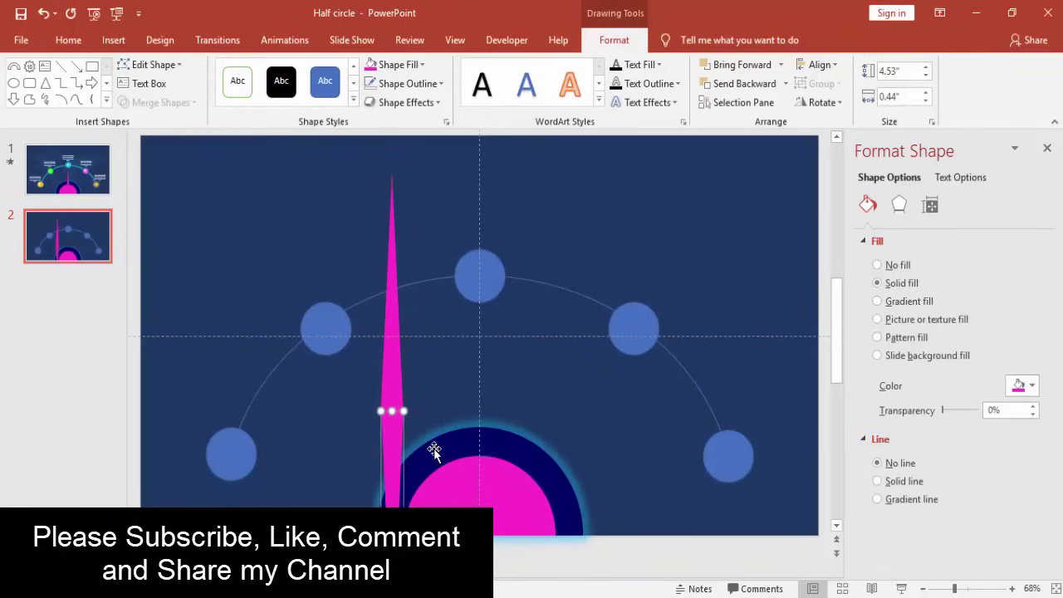
{"action": "left_click", "coordinate": [441, 392]}
{"action": "left_click_drag", "start_coordinate": [394, 432], "coordinate": [394, 429]}
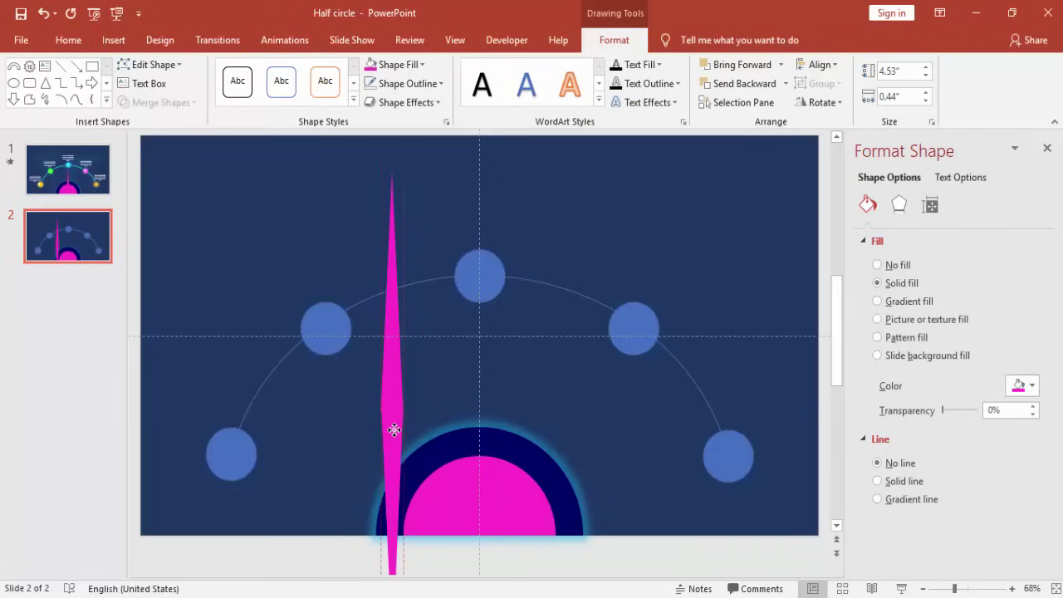
{"action": "left_click_drag", "start_coordinate": [395, 429], "coordinate": [395, 429]}
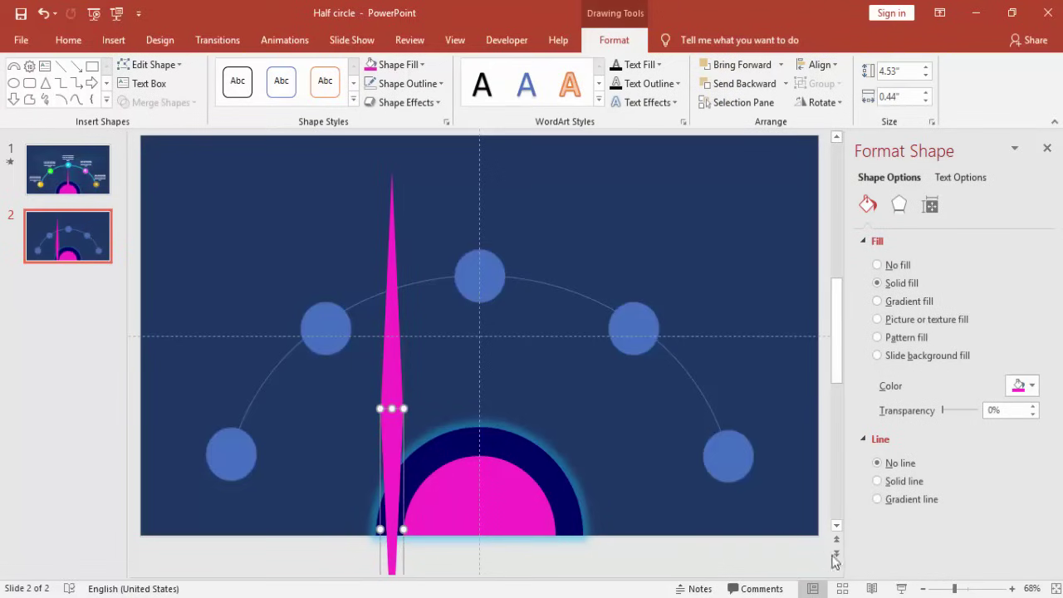
{"action": "left_click", "coordinate": [976, 591]}
{"action": "scroll", "coordinate": [656, 445], "scroll_direction": "up", "scroll_amount": 3}
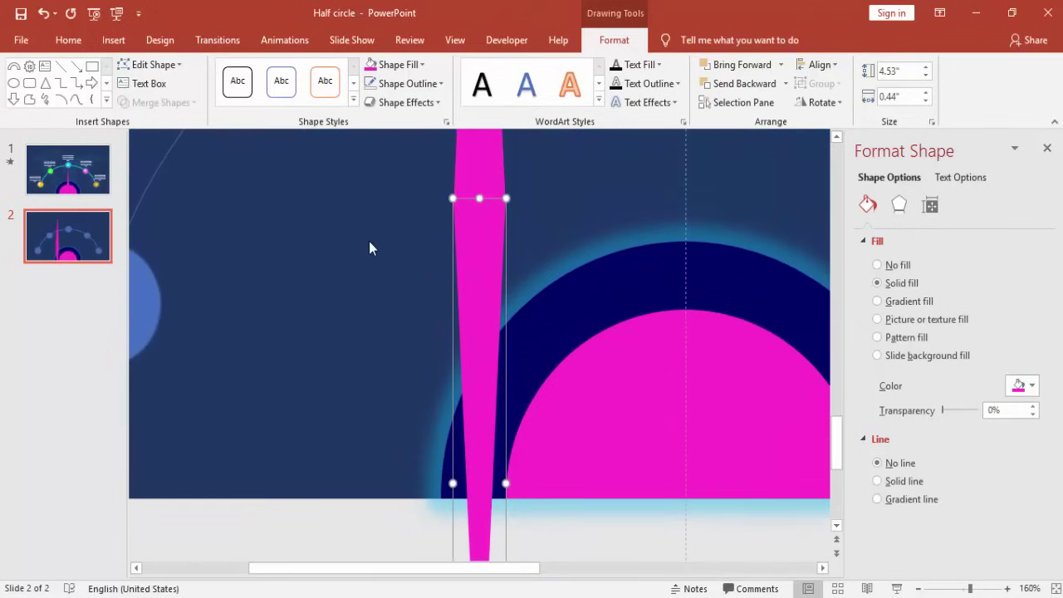
{"action": "left_click", "coordinate": [371, 247]}
{"action": "left_click", "coordinate": [481, 221]}
{"action": "left_click_drag", "start_coordinate": [481, 224], "coordinate": [486, 226]}
{"action": "left_click", "coordinate": [521, 228]}
- Group the upper and lower magenta triangles into one needle
{"action": "left_click", "coordinate": [919, 589]}
{"action": "left_click", "coordinate": [919, 588]}
{"action": "left_click", "coordinate": [919, 589]}
{"action": "left_click", "coordinate": [920, 589]}
{"action": "left_click", "coordinate": [919, 588]}
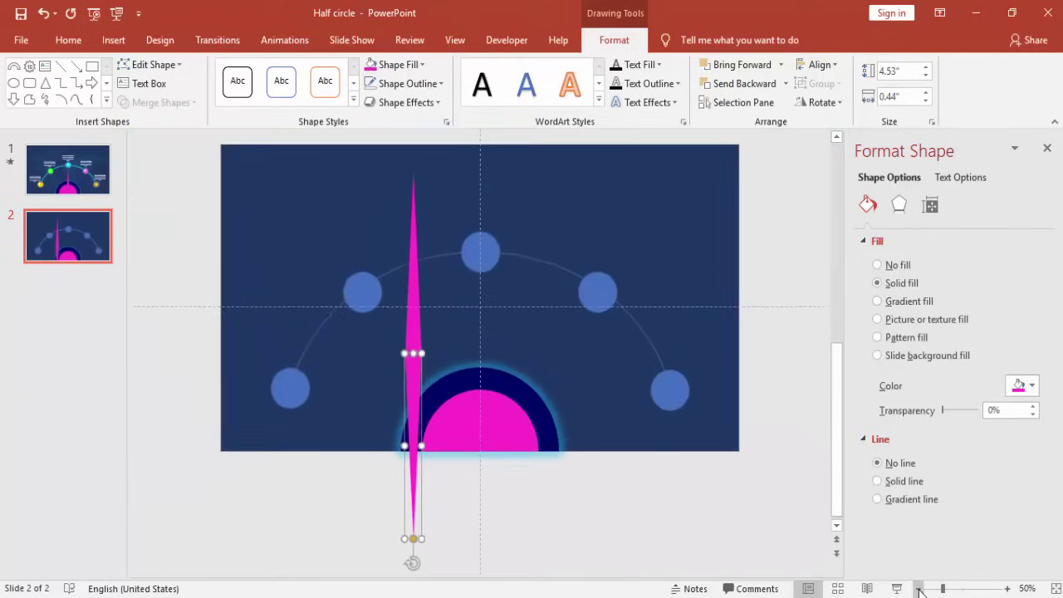
{"action": "left_click", "coordinate": [416, 279], "text": "shift"}
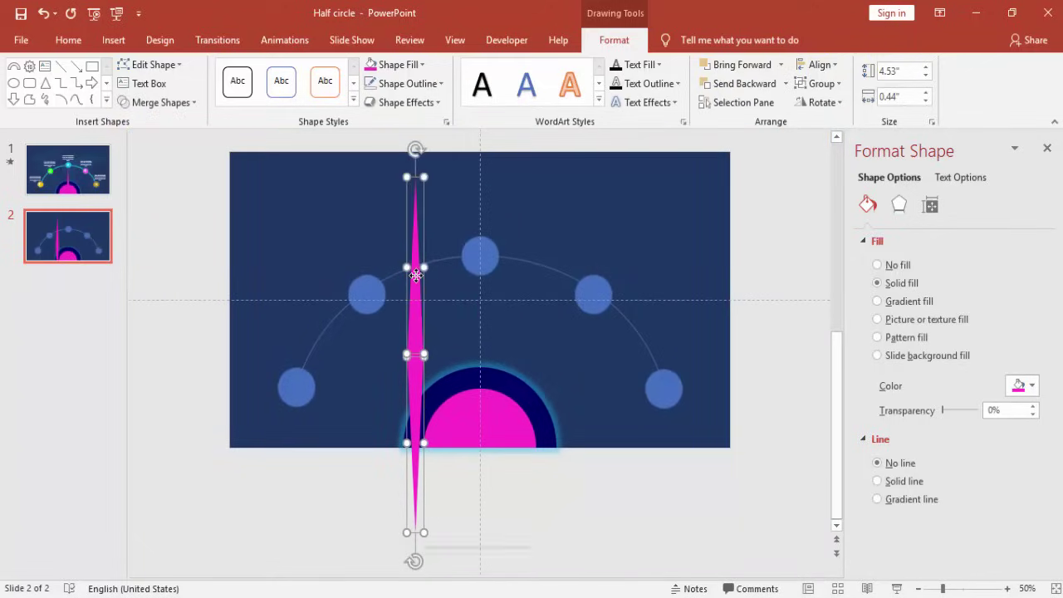
{"action": "right_click", "coordinate": [416, 276]}
{"action": "mouse_move", "coordinate": [463, 364]}
{"action": "left_click", "coordinate": [550, 370]}
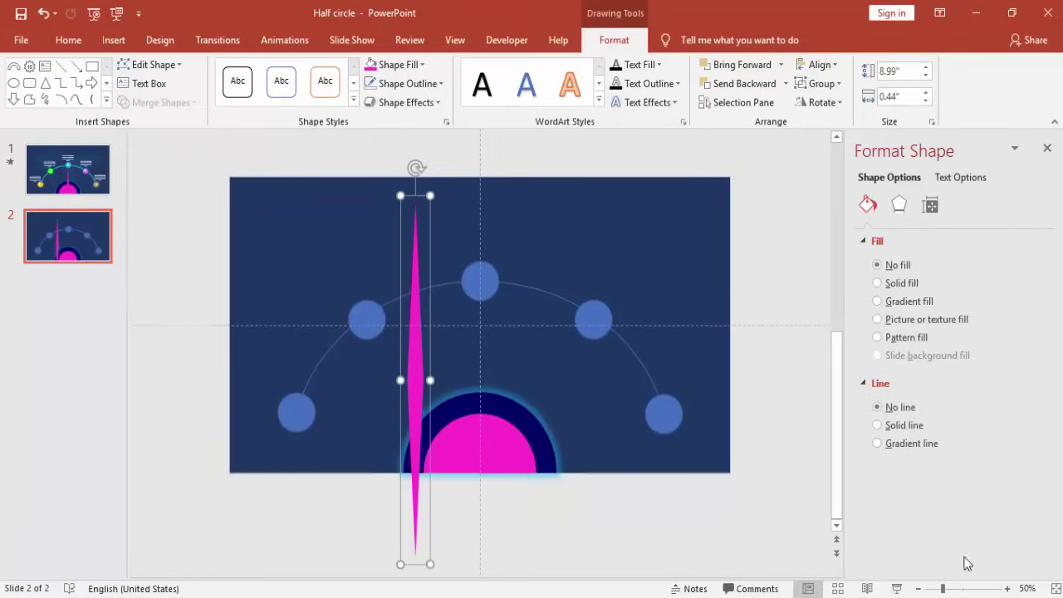
- Set the lower triangle within the group to no fill
{"action": "left_click", "coordinate": [1007, 589]}
{"action": "left_click", "coordinate": [1007, 588]}
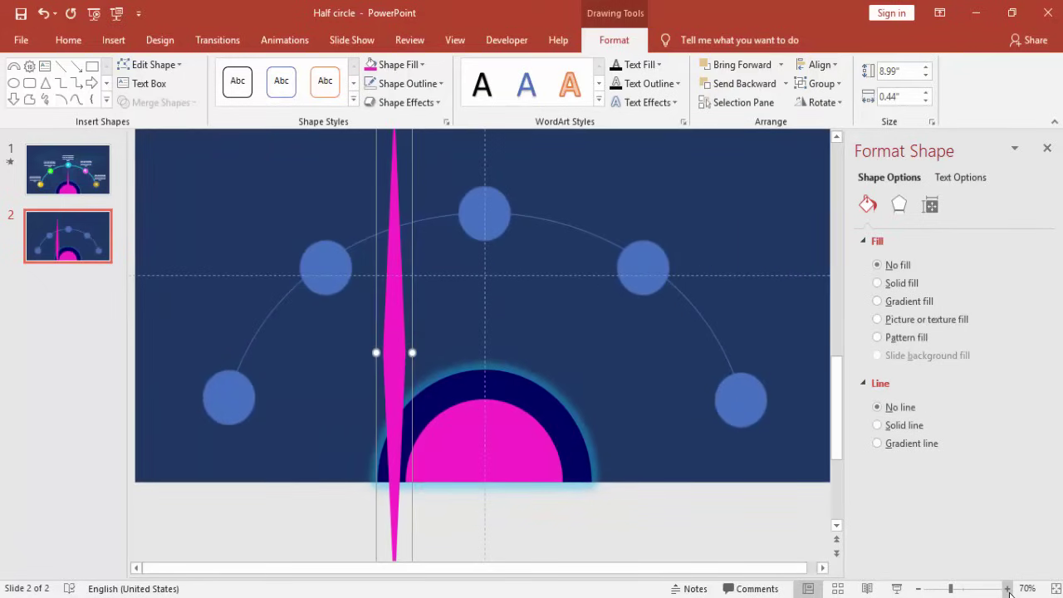
{"action": "left_click", "coordinate": [395, 386]}
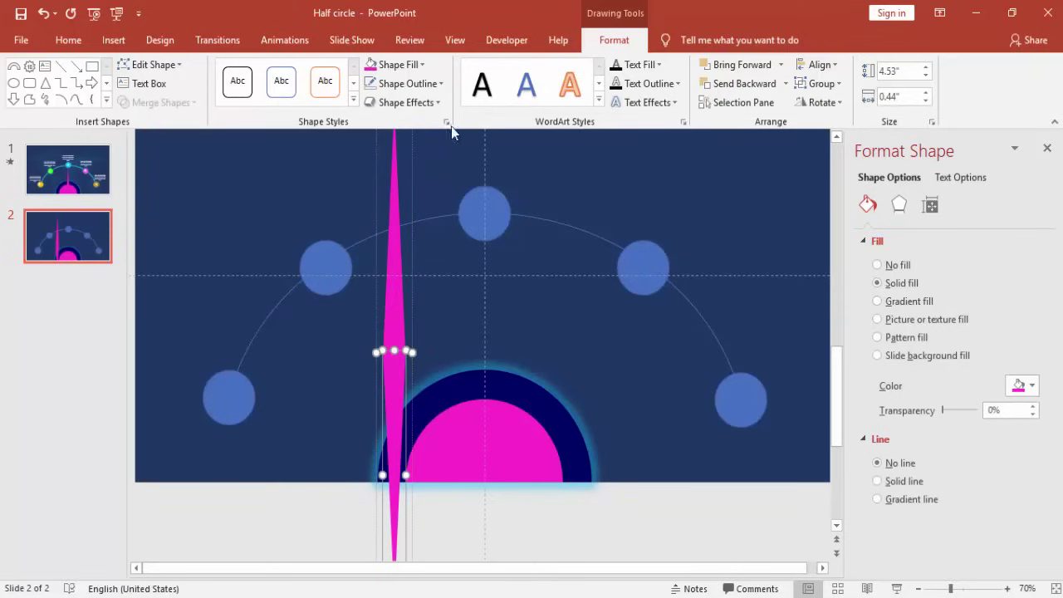
{"action": "left_click", "coordinate": [440, 85]}
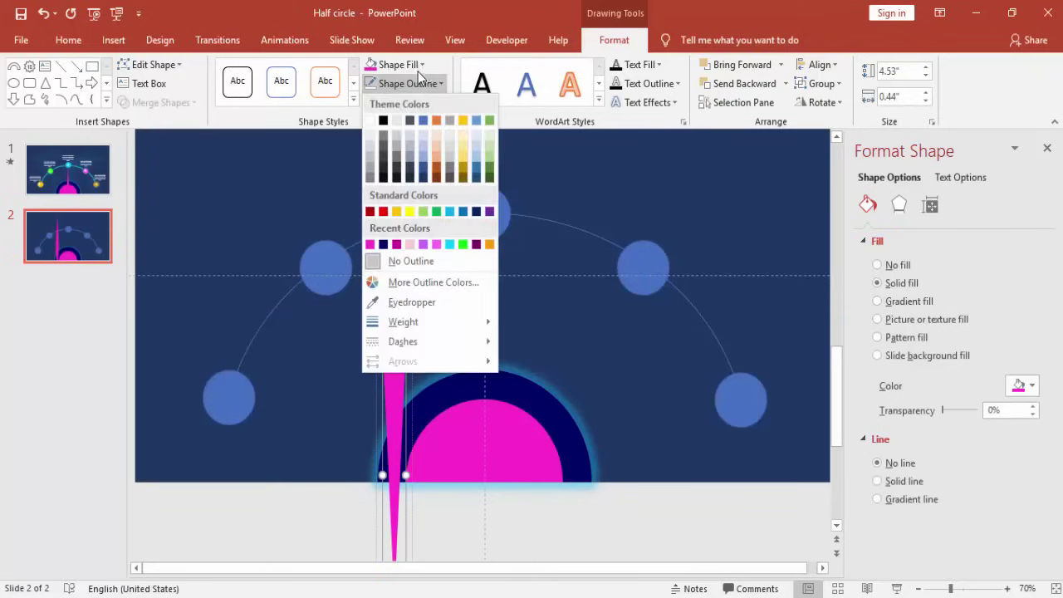
{"action": "left_click", "coordinate": [417, 69]}
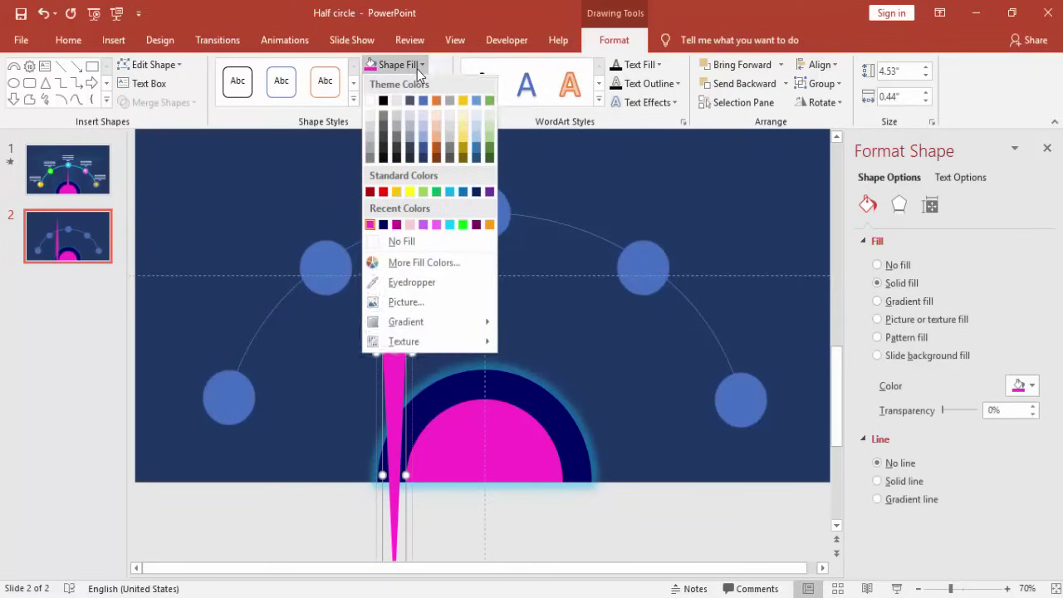
{"action": "left_click", "coordinate": [415, 240]}
{"action": "left_click", "coordinate": [546, 296]}
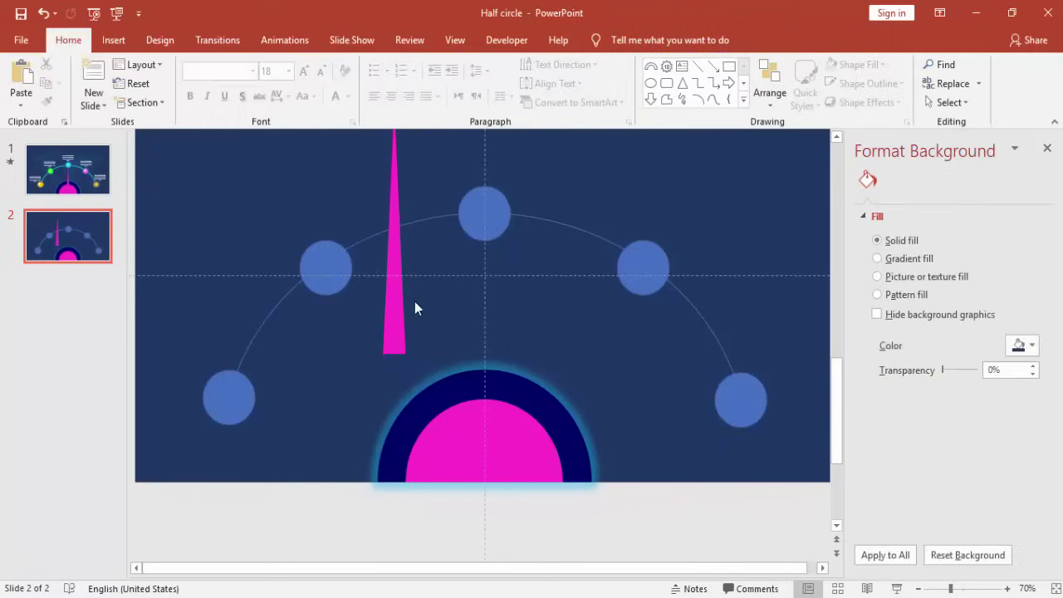
- Move the grouped needle onto the vertical center guide so its tip meets the lower edge of the middle circle
{"action": "left_click", "coordinate": [387, 318]}
{"action": "left_click_drag", "start_coordinate": [391, 321], "coordinate": [480, 447]}
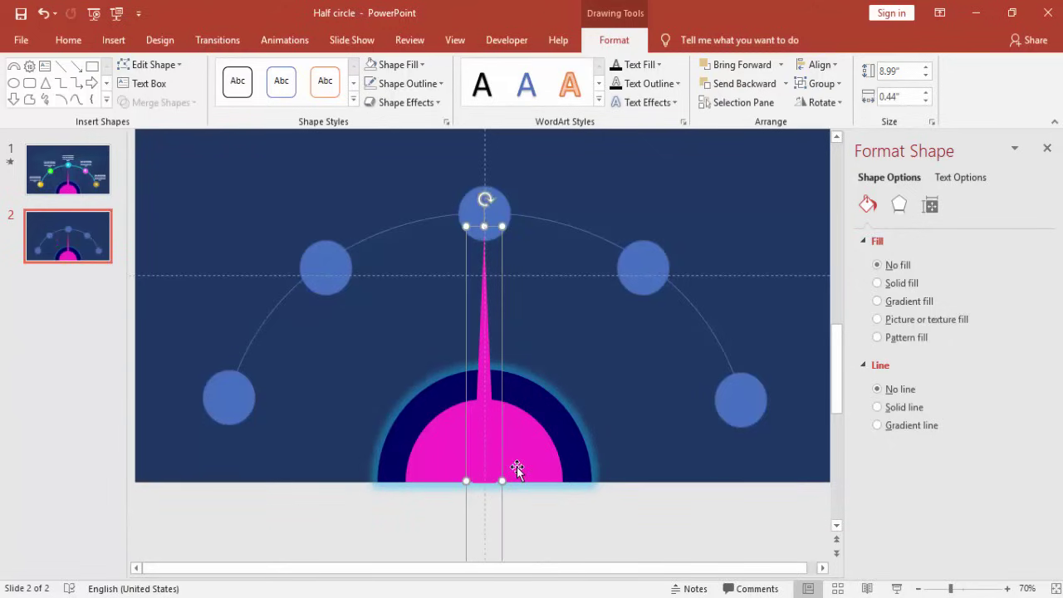
{"action": "key", "text": "ctrl+z"}
{"action": "key", "text": "ctrl+z"}
{"action": "left_click", "coordinate": [563, 522]}
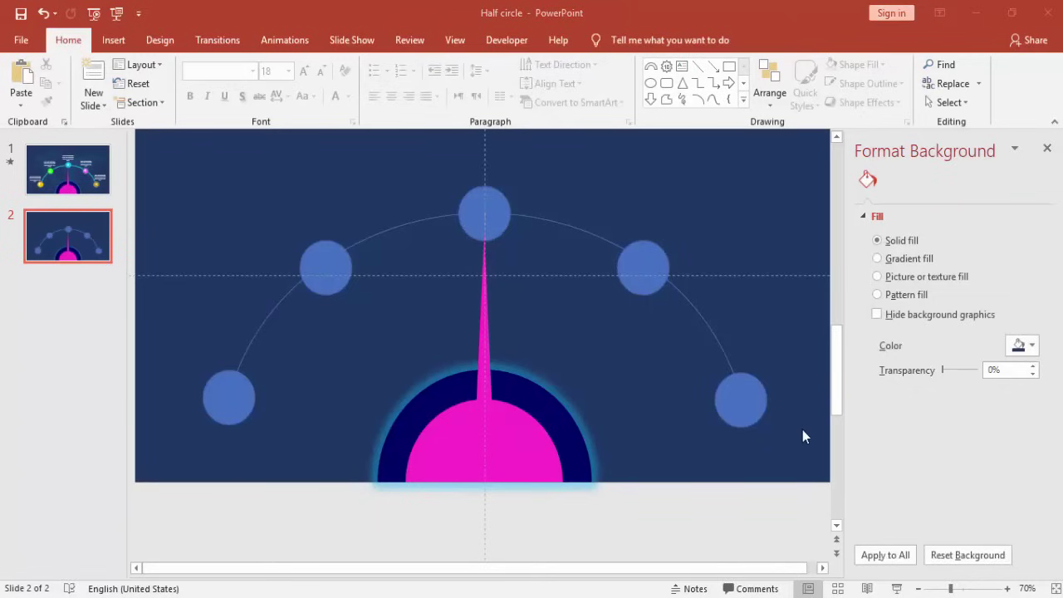
- Fill the lower-left circle with the standard yellow
{"action": "left_click", "coordinate": [221, 393]}
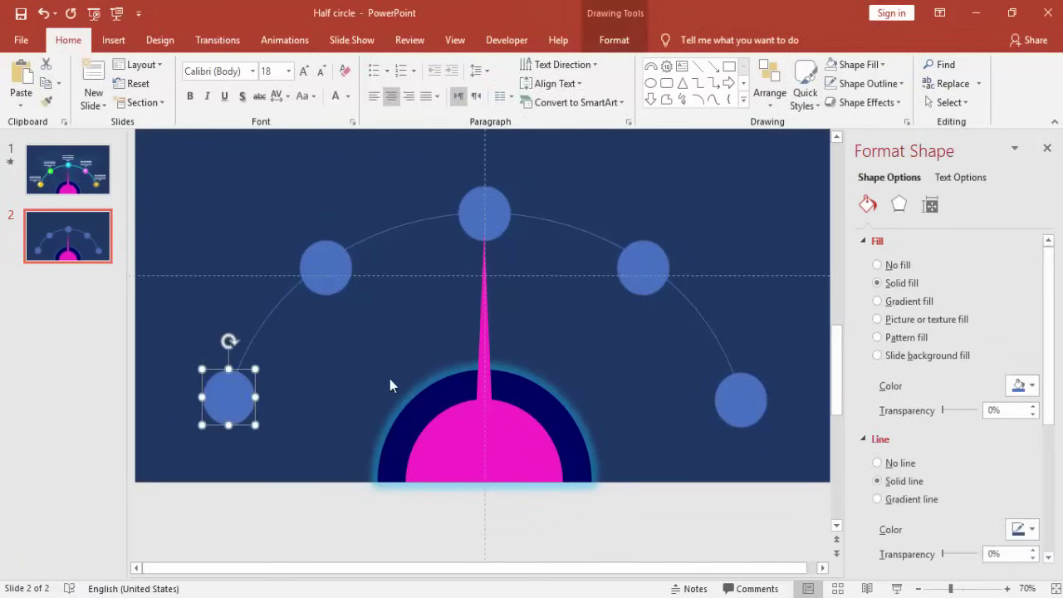
{"action": "scroll", "coordinate": [392, 378], "scroll_direction": "up", "scroll_amount": 1}
{"action": "scroll", "coordinate": [392, 378], "scroll_direction": "up", "scroll_amount": 2}
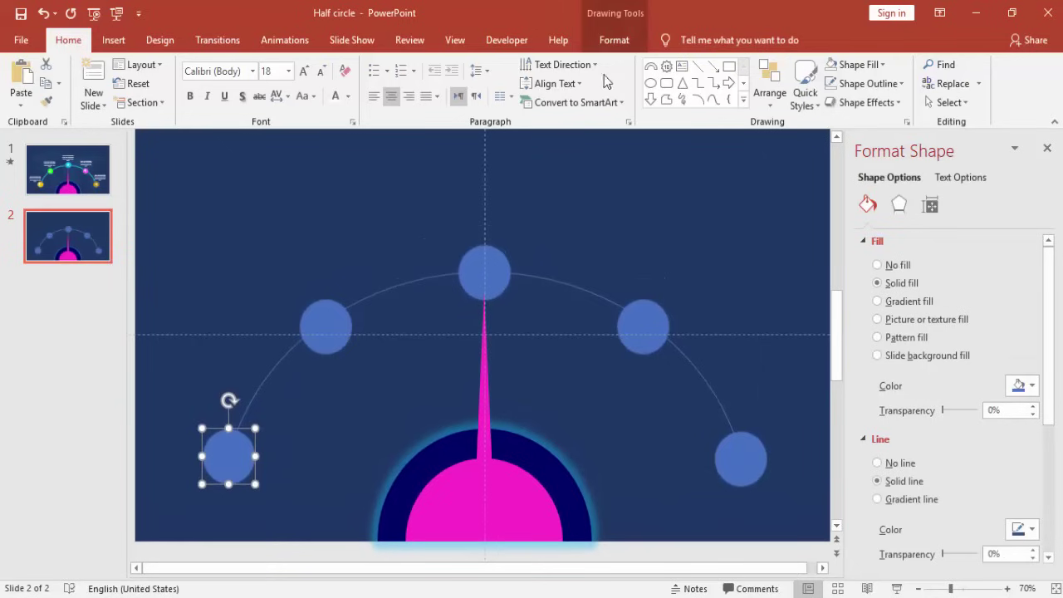
{"action": "left_click", "coordinate": [609, 39]}
{"action": "left_click", "coordinate": [412, 63]}
{"action": "left_click", "coordinate": [409, 193]}
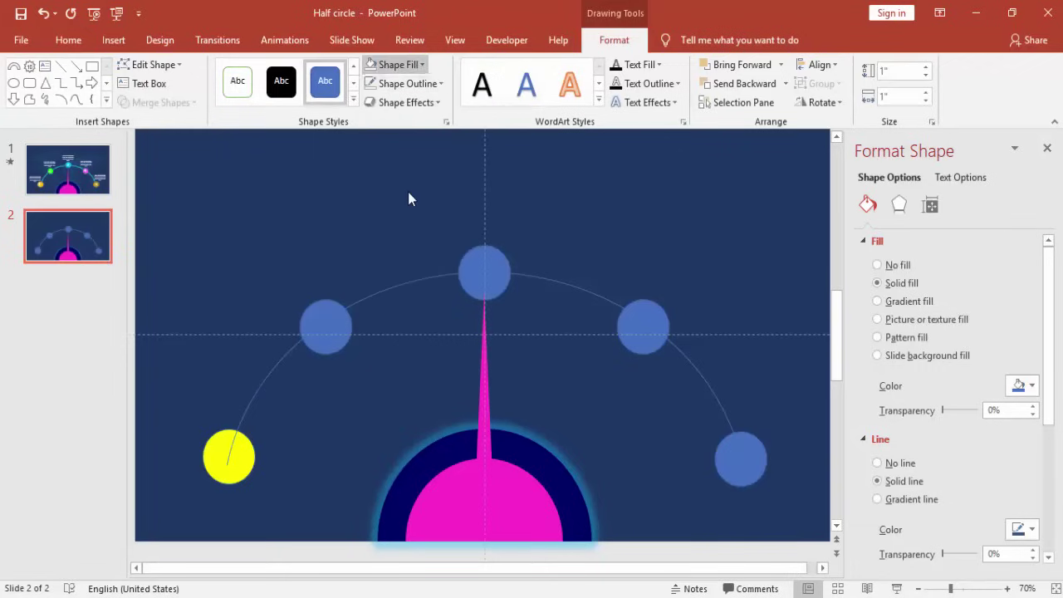
- Send the arc to the back so it runs behind the circles
{"action": "left_click", "coordinate": [346, 308]}
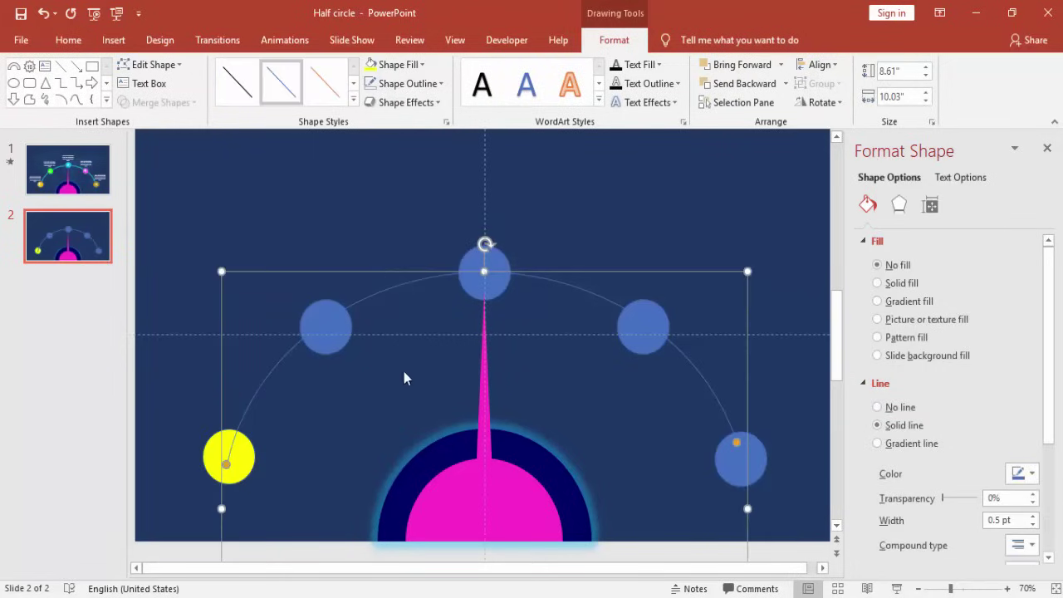
{"action": "left_click", "coordinate": [351, 357]}
{"action": "left_click", "coordinate": [380, 289]}
{"action": "left_click", "coordinate": [785, 83]}
{"action": "left_click", "coordinate": [752, 124]}
{"action": "left_click", "coordinate": [408, 196]}
- Fill the upper-left circle with bright green and the middle circle with light magenta from the recent colors
{"action": "left_click", "coordinate": [312, 318]}
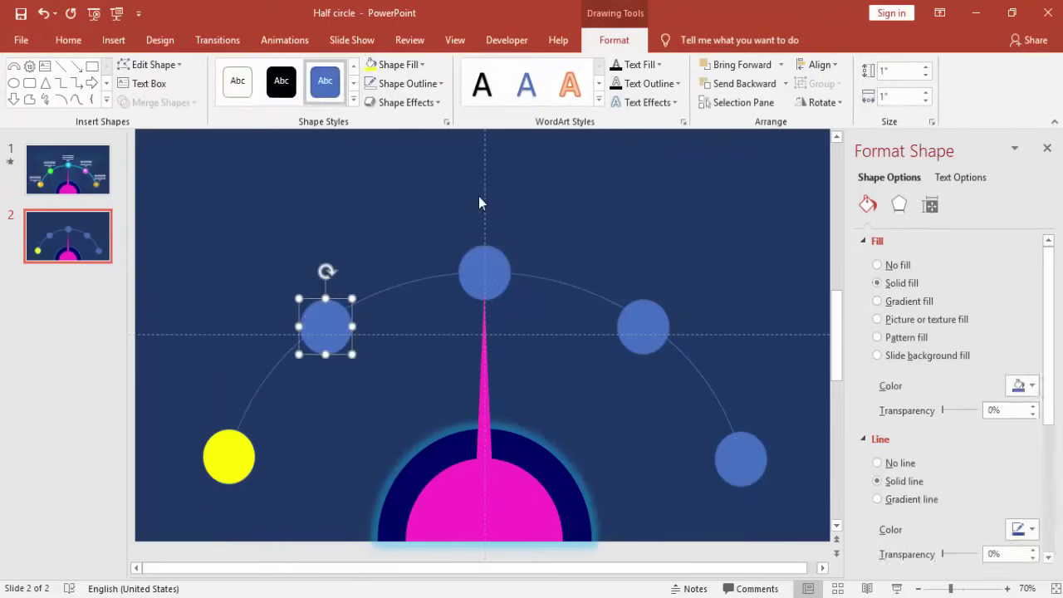
{"action": "left_click", "coordinate": [421, 65]}
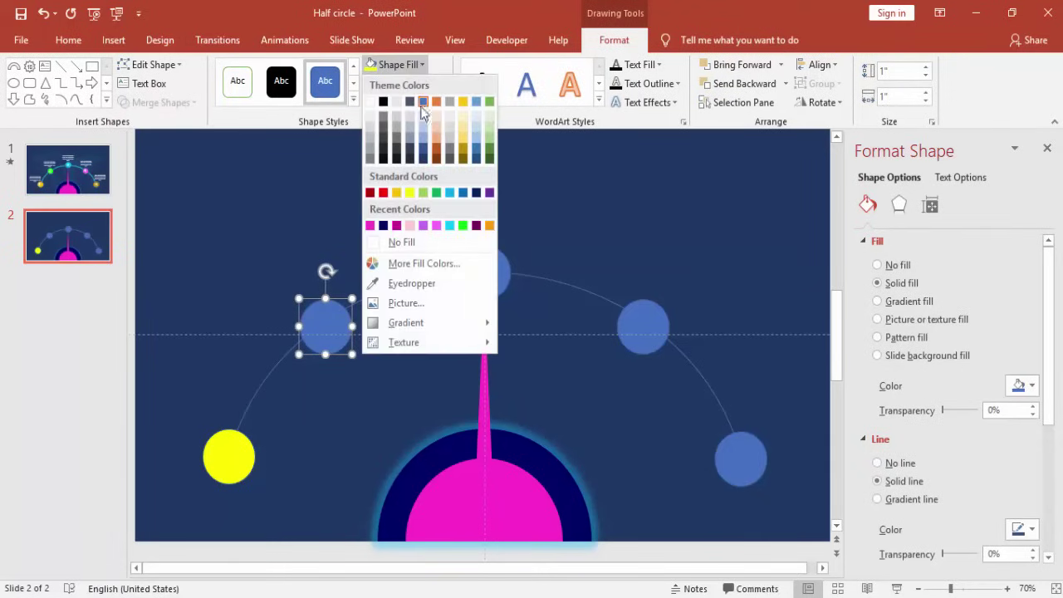
{"action": "left_click", "coordinate": [463, 225]}
{"action": "left_click", "coordinate": [482, 264]}
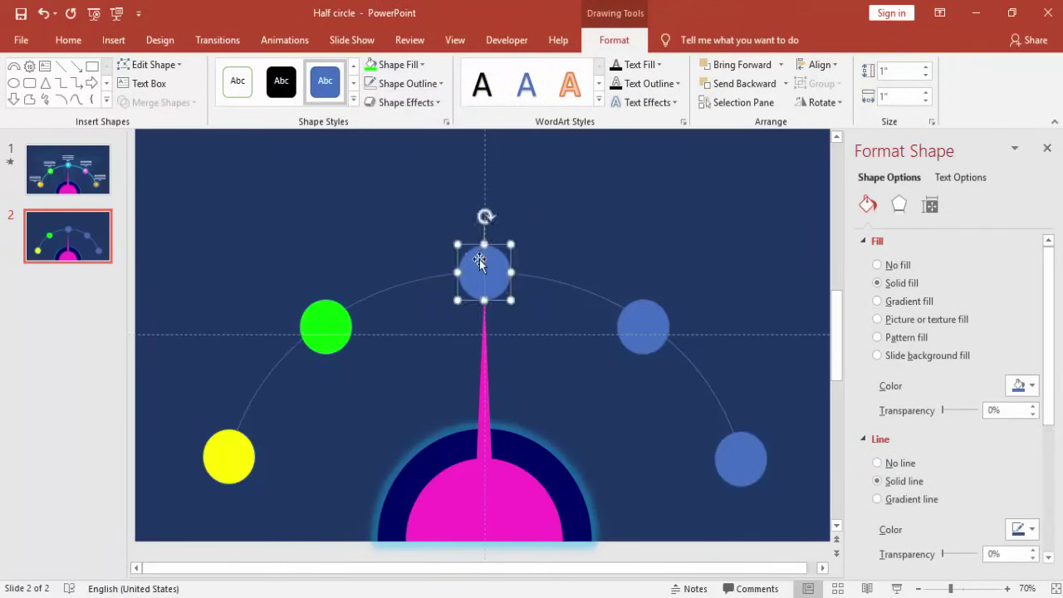
{"action": "left_click", "coordinate": [421, 66]}
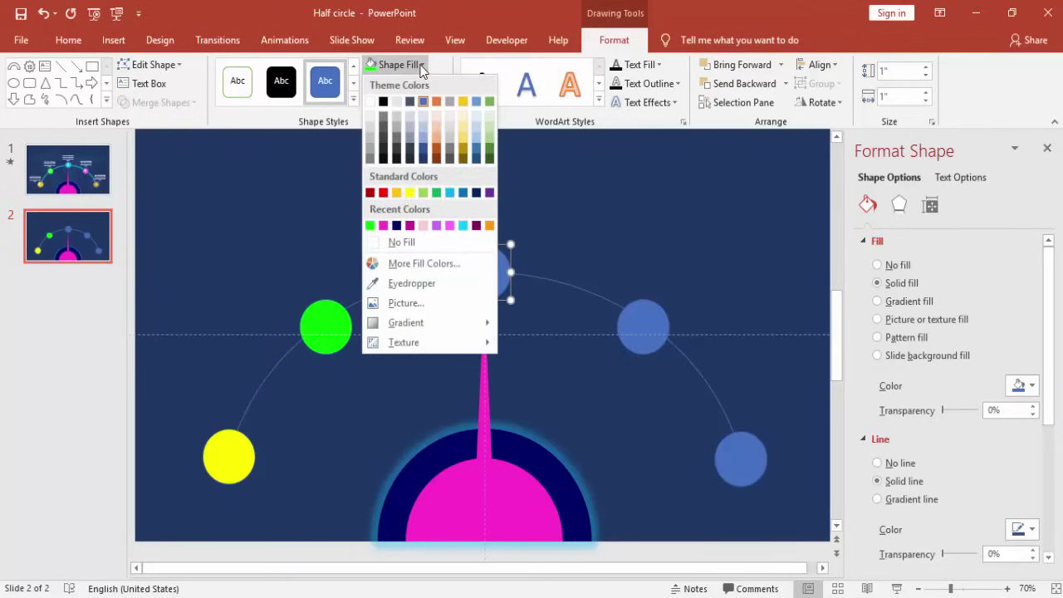
{"action": "left_click", "coordinate": [449, 225]}
- Fill the upper-right circle with orange from the recent colors
{"action": "left_click", "coordinate": [639, 322]}
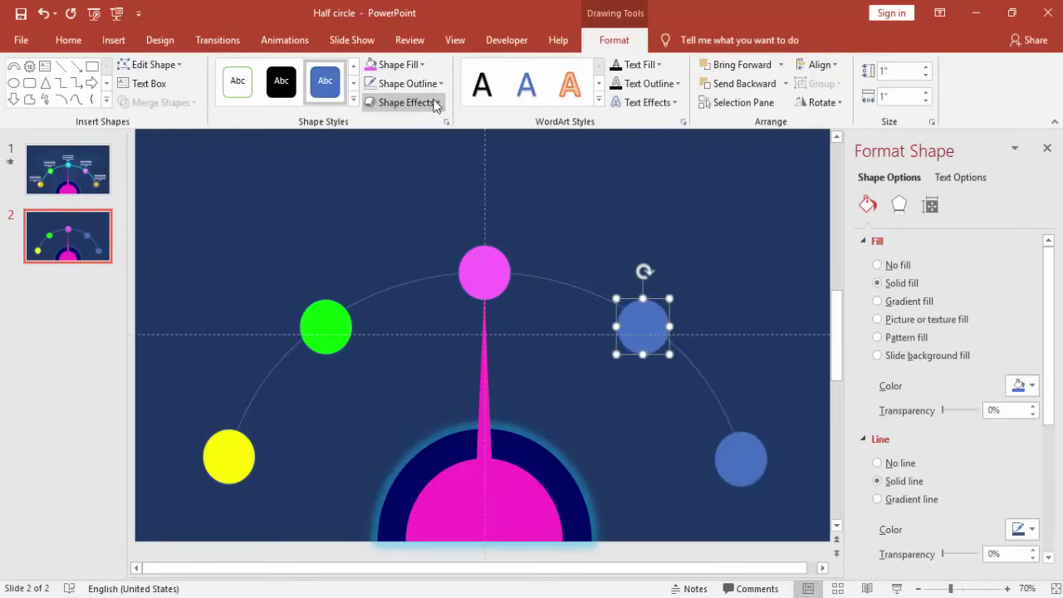
{"action": "left_click", "coordinate": [421, 65]}
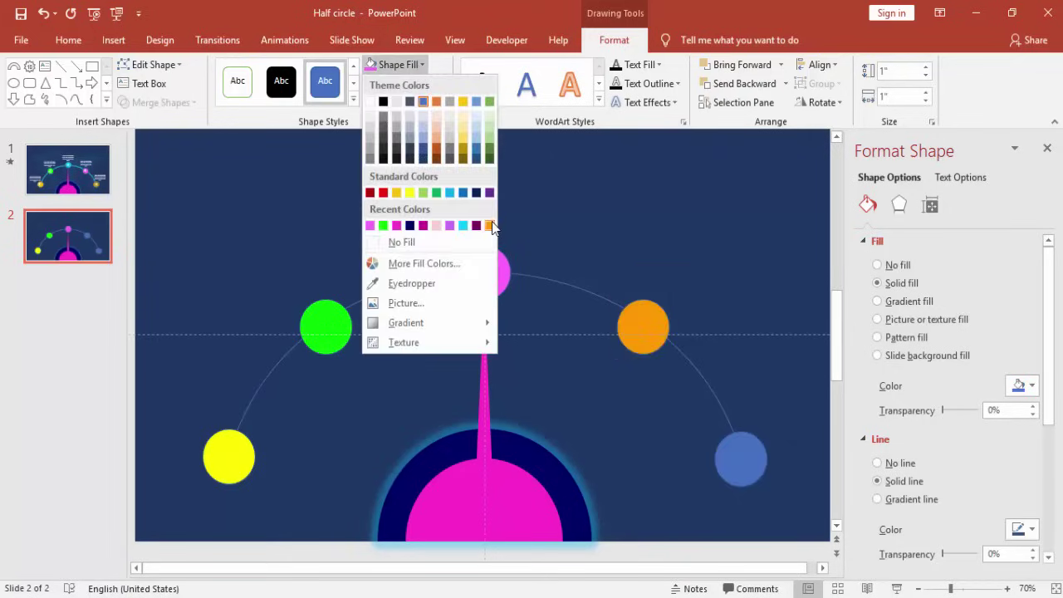
{"action": "left_click", "coordinate": [490, 226]}
- Fill the lower-right circle with the darker gold theme color, then clear the selection
{"action": "left_click", "coordinate": [733, 453]}
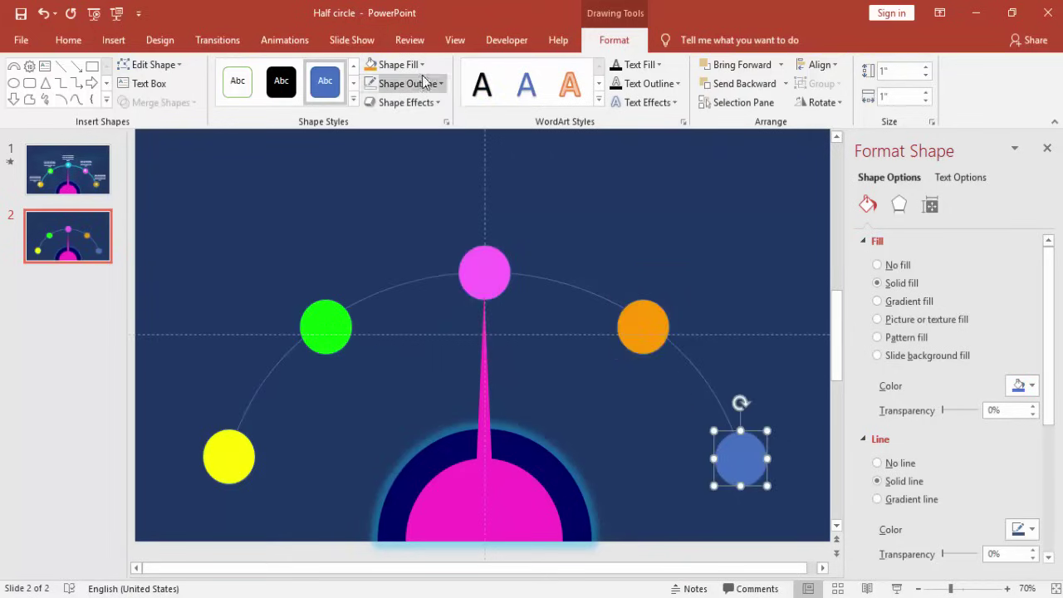
{"action": "left_click", "coordinate": [421, 65]}
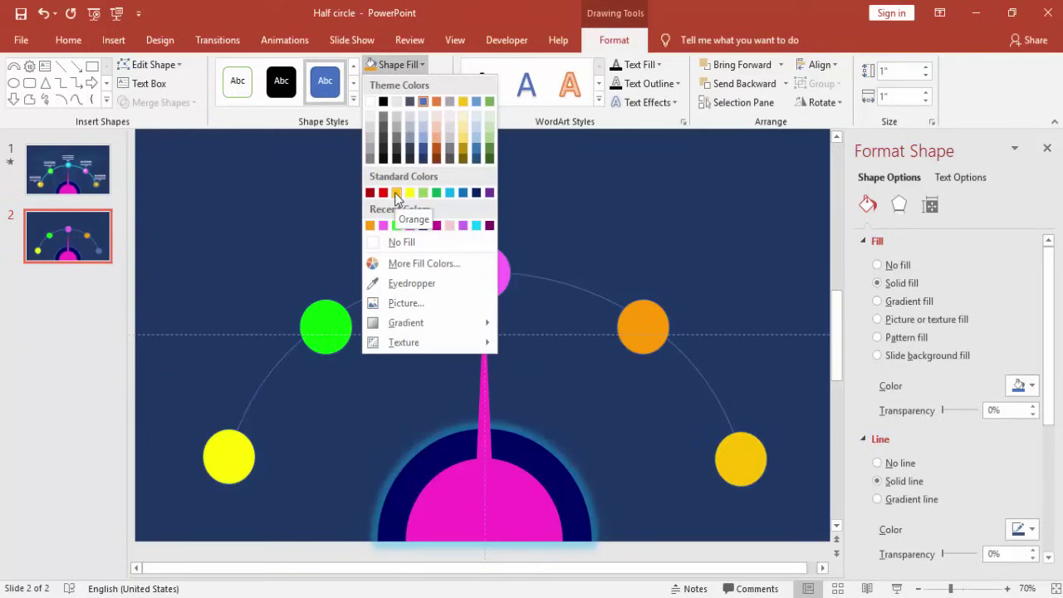
{"action": "left_click", "coordinate": [462, 150]}
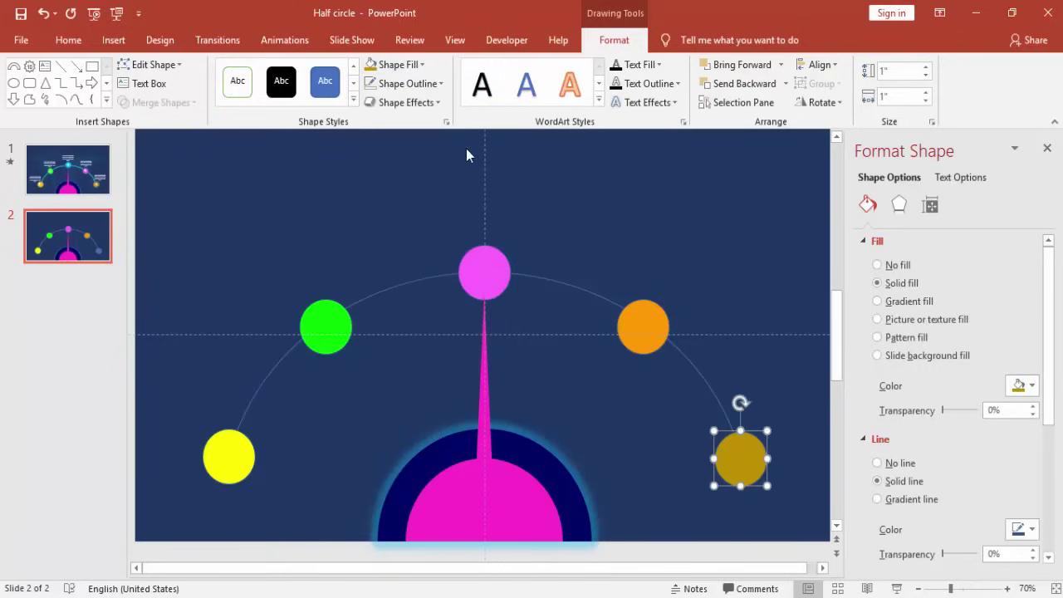
{"action": "left_click", "coordinate": [529, 185]}
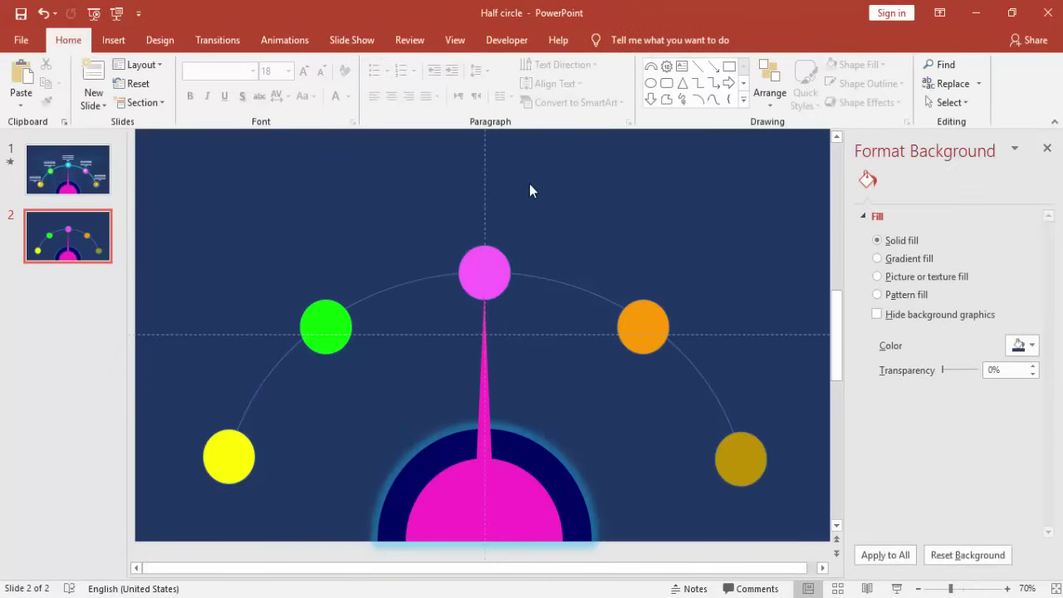
- Close the shape formatting pane, show the Animation Pane and apply the Spin emphasis effect to the magenta needle
{"action": "left_click", "coordinate": [477, 399]}
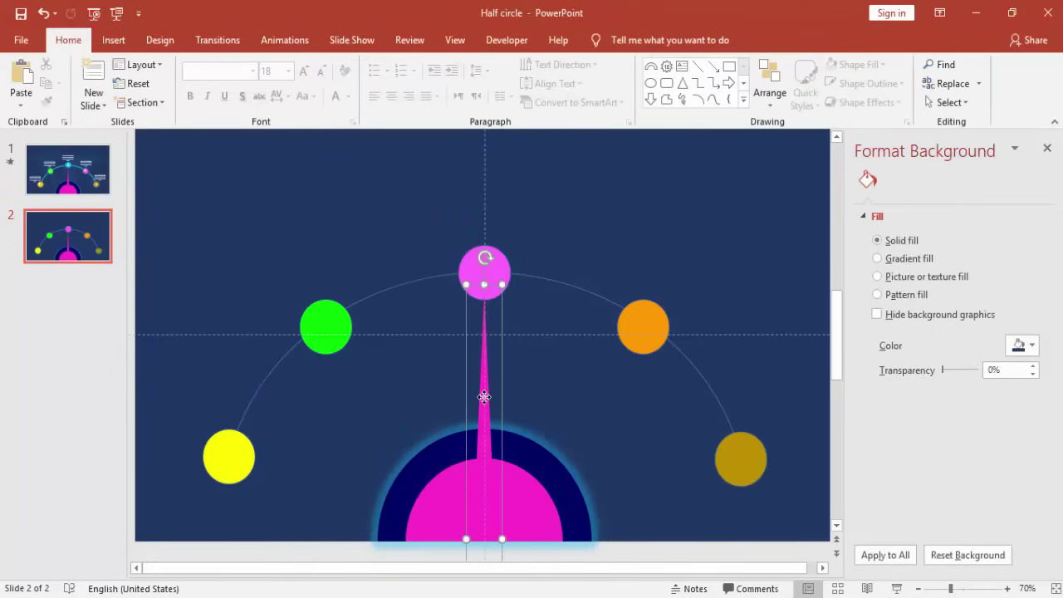
{"action": "left_click", "coordinate": [1047, 149]}
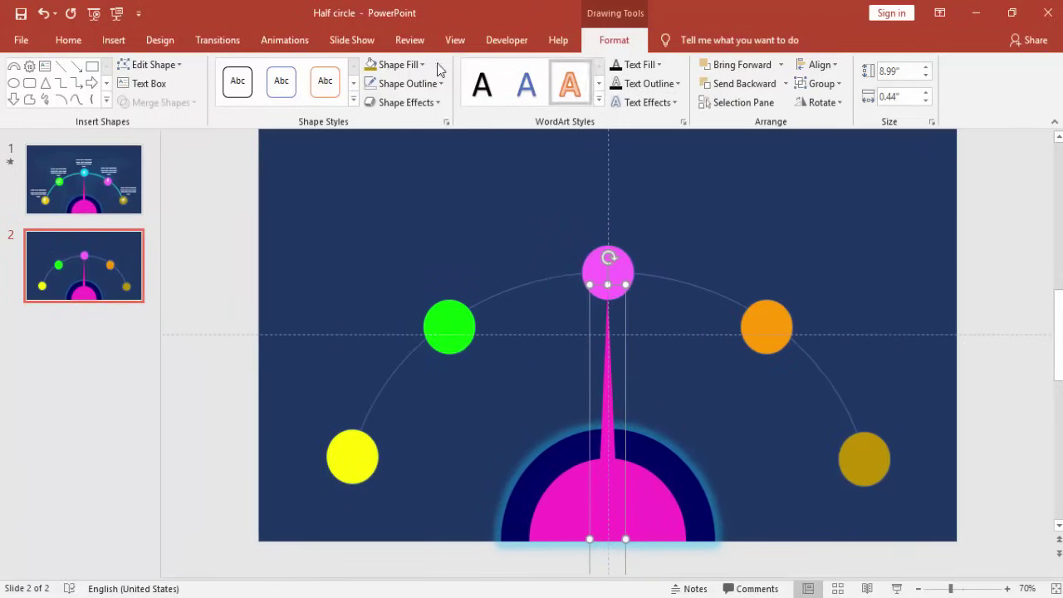
{"action": "left_click", "coordinate": [293, 41]}
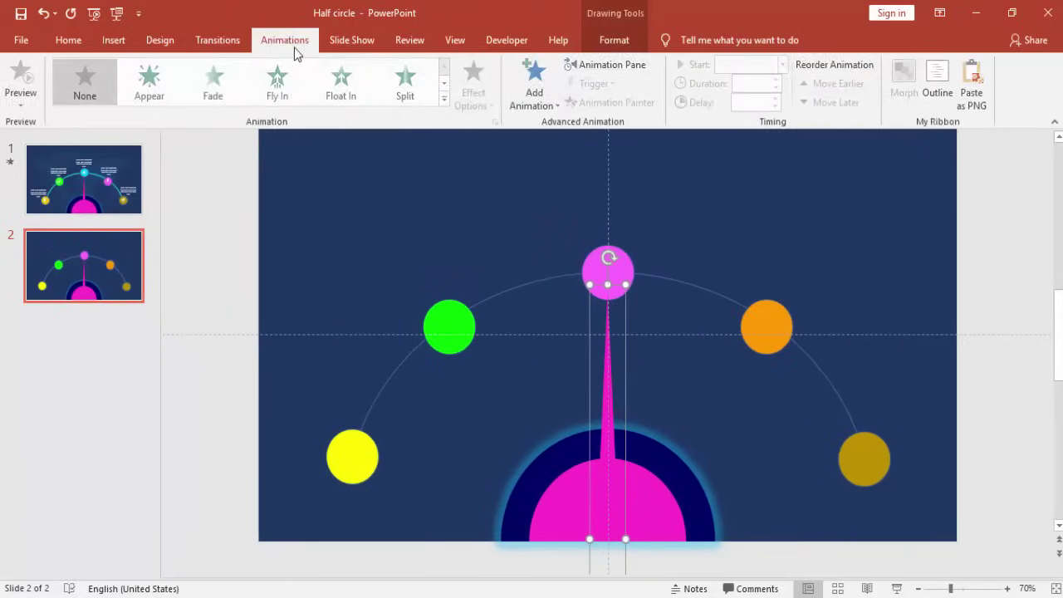
{"action": "left_click", "coordinate": [609, 66]}
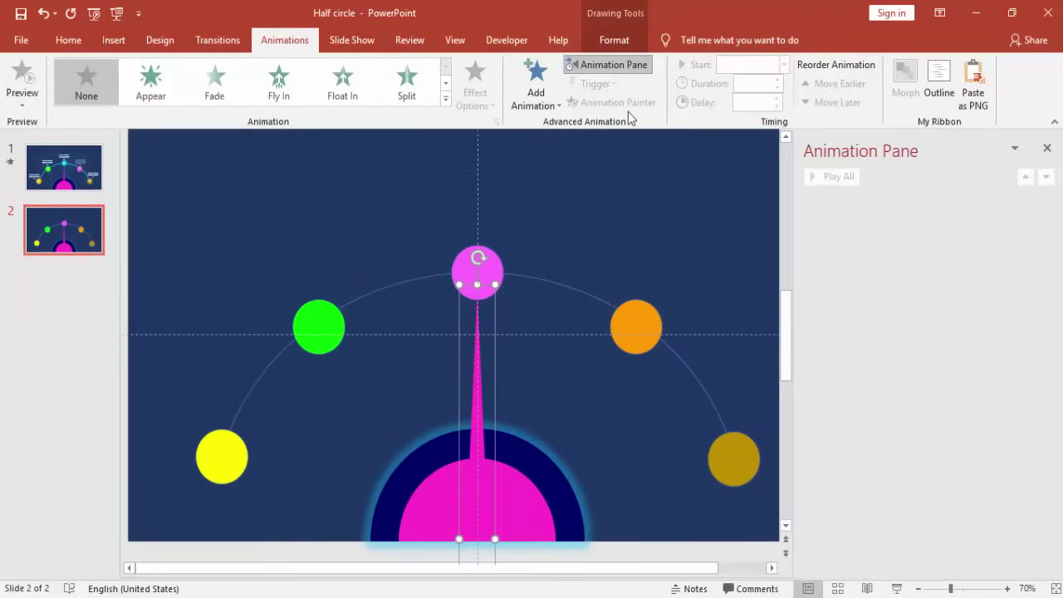
{"action": "left_click", "coordinate": [446, 99]}
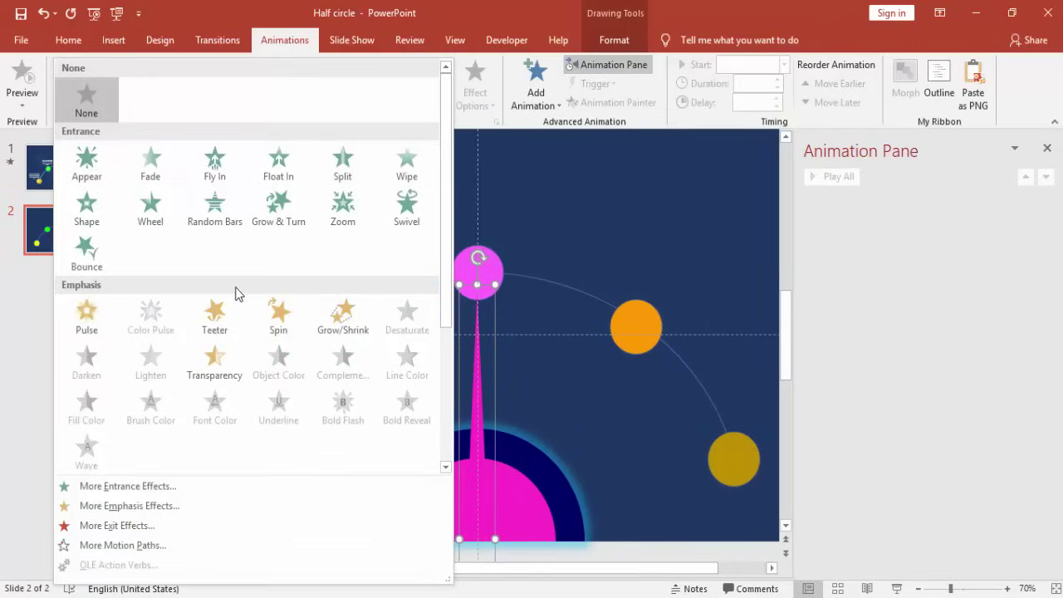
{"action": "left_click", "coordinate": [283, 316]}
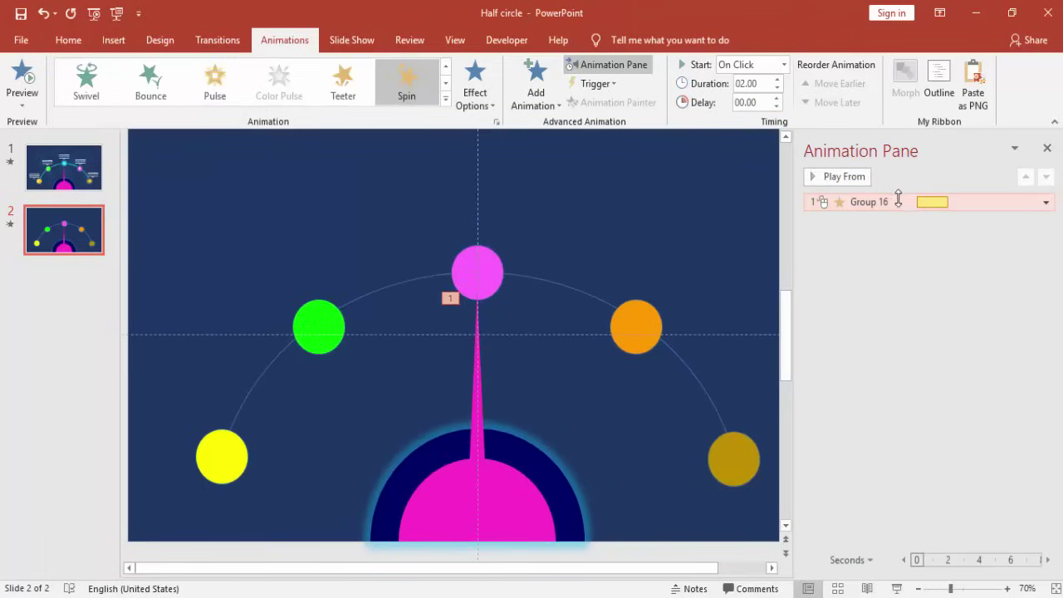
- Set the needle's Spin effect to a custom amount of 70° in the counterclockwise direction
{"action": "double_click", "coordinate": [895, 203]}
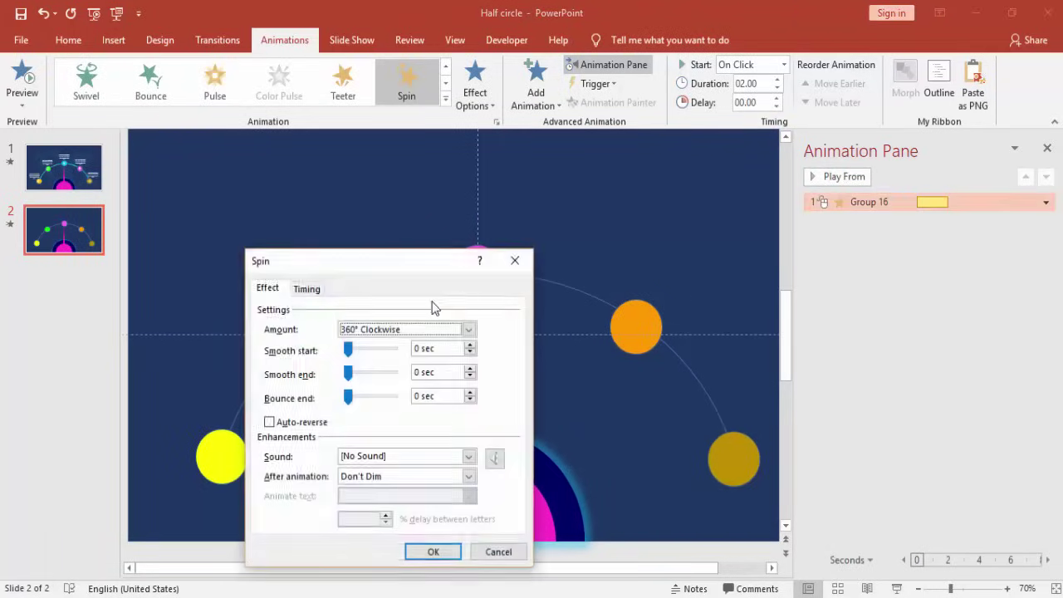
{"action": "left_click", "coordinate": [467, 330]}
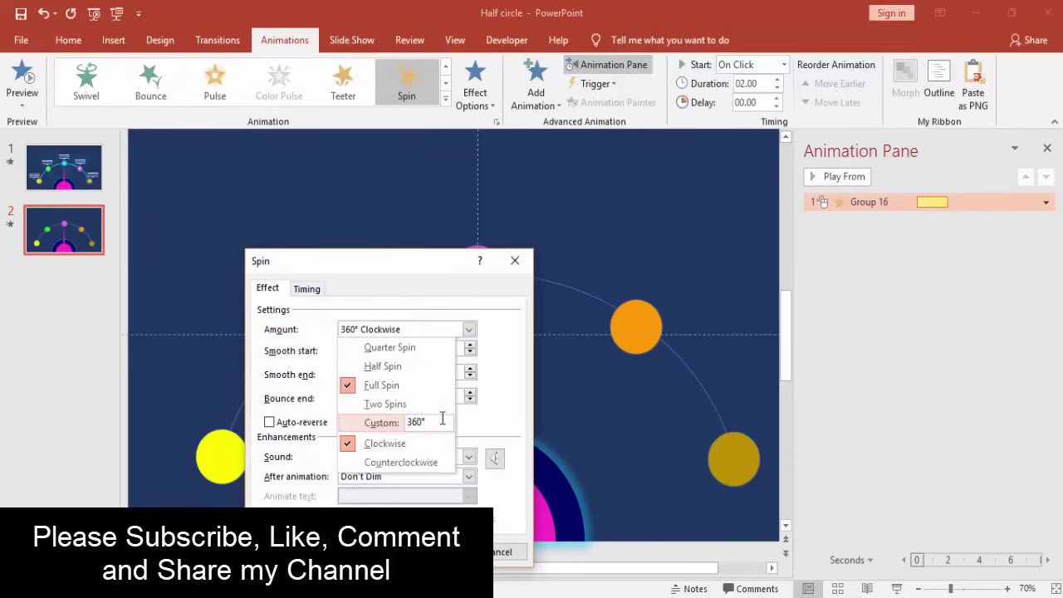
{"action": "left_click_drag", "start_coordinate": [438, 421], "coordinate": [402, 426]}
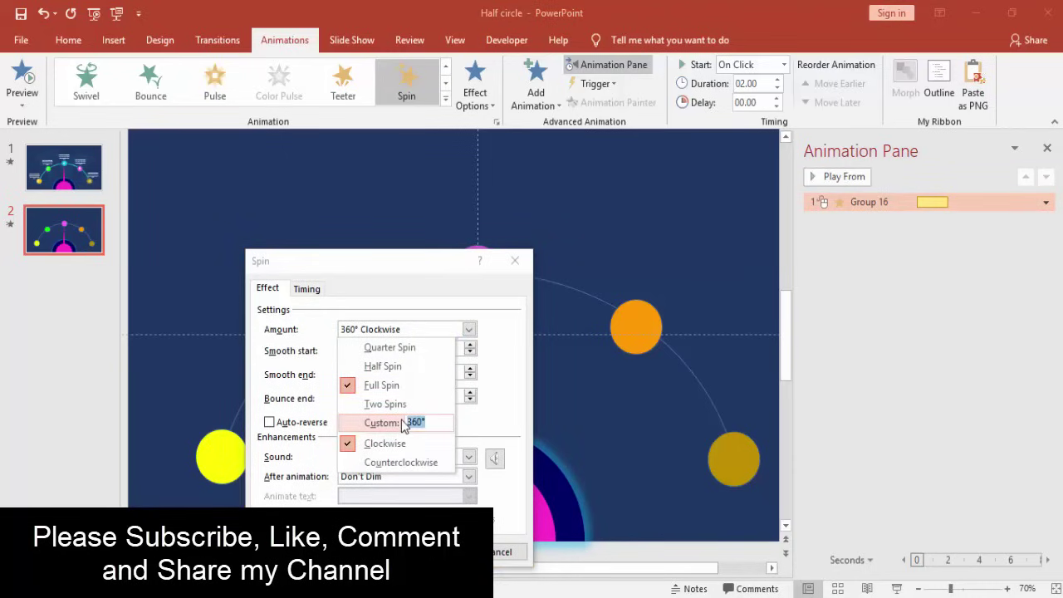
{"action": "type", "text": "70"}
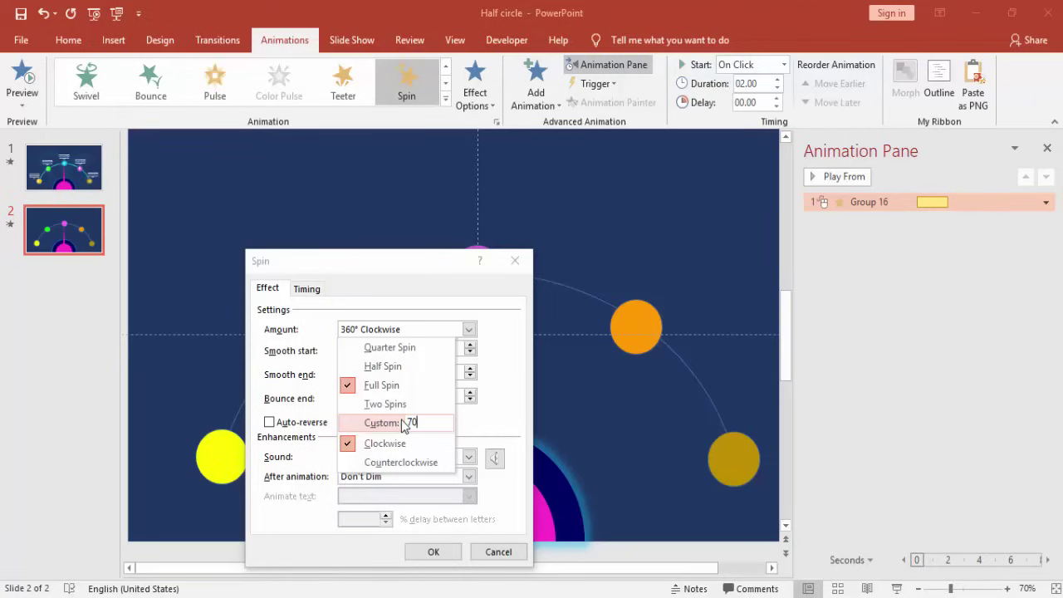
{"action": "key", "text": "Return"}
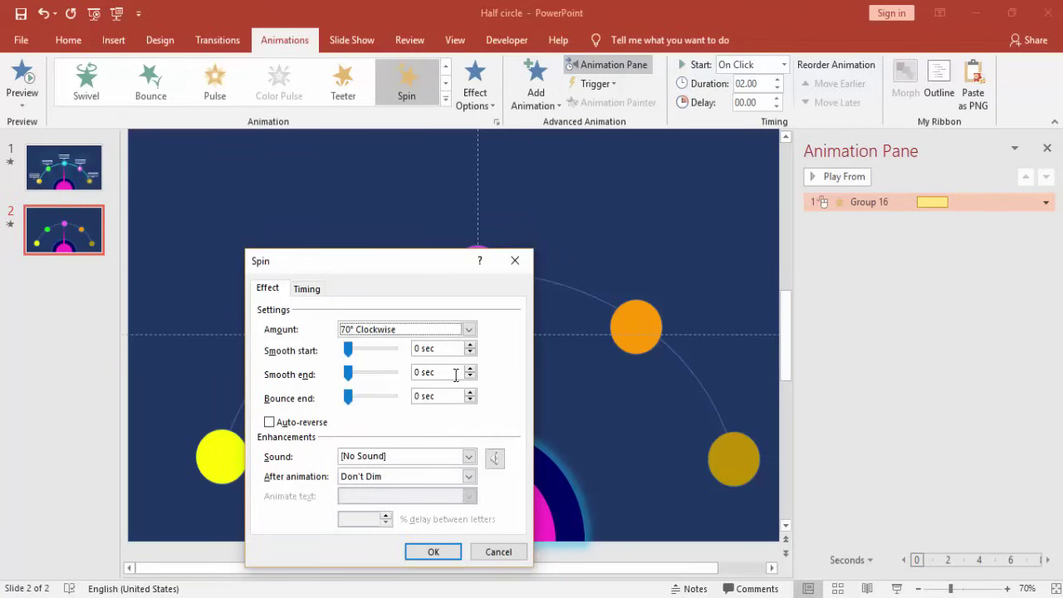
{"action": "left_click", "coordinate": [469, 332]}
{"action": "left_click", "coordinate": [370, 461]}
- Give the needle's spin a 0.5-second (Very Fast) duration with a smooth start of about 0.22 sec and a bounce end of about 0.24 sec
{"action": "left_click_drag", "start_coordinate": [350, 399], "coordinate": [372, 399]}
{"action": "left_click_drag", "start_coordinate": [350, 350], "coordinate": [370, 355]}
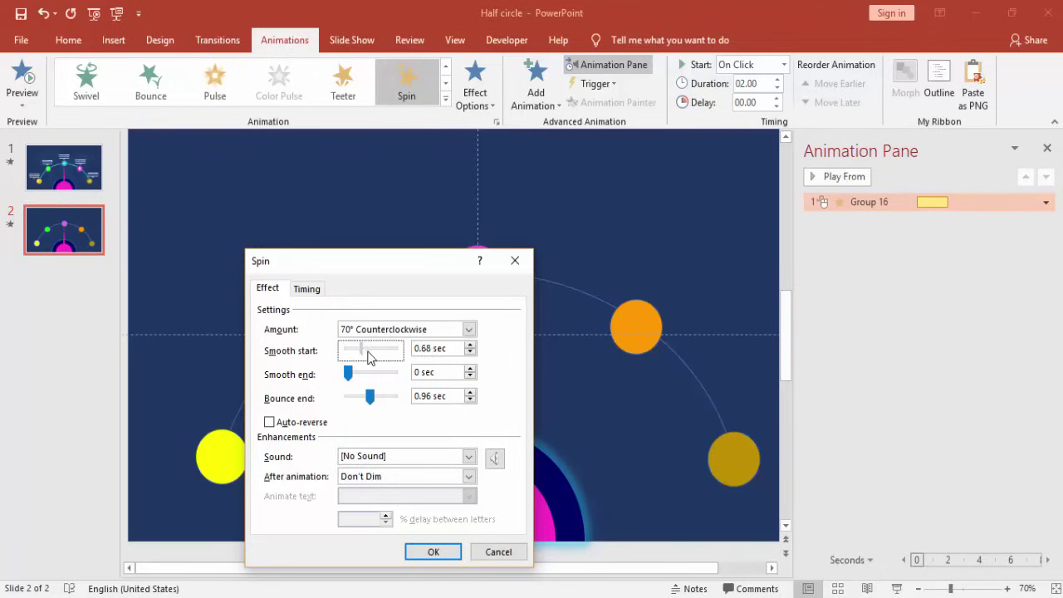
{"action": "left_click", "coordinate": [307, 289]}
{"action": "left_click", "coordinate": [429, 351]}
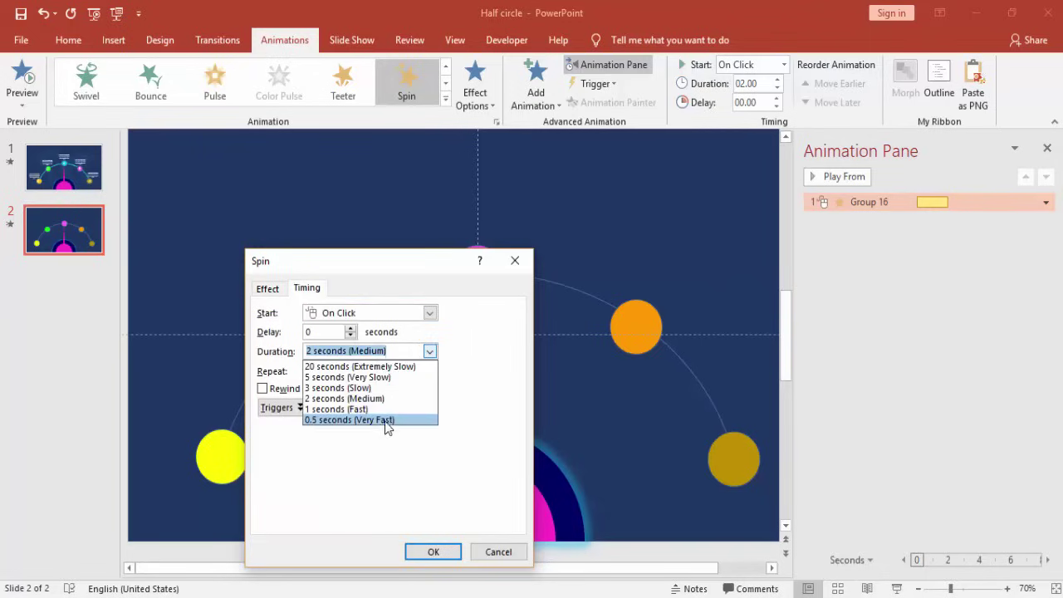
{"action": "left_click", "coordinate": [384, 421]}
{"action": "left_click", "coordinate": [432, 551]}
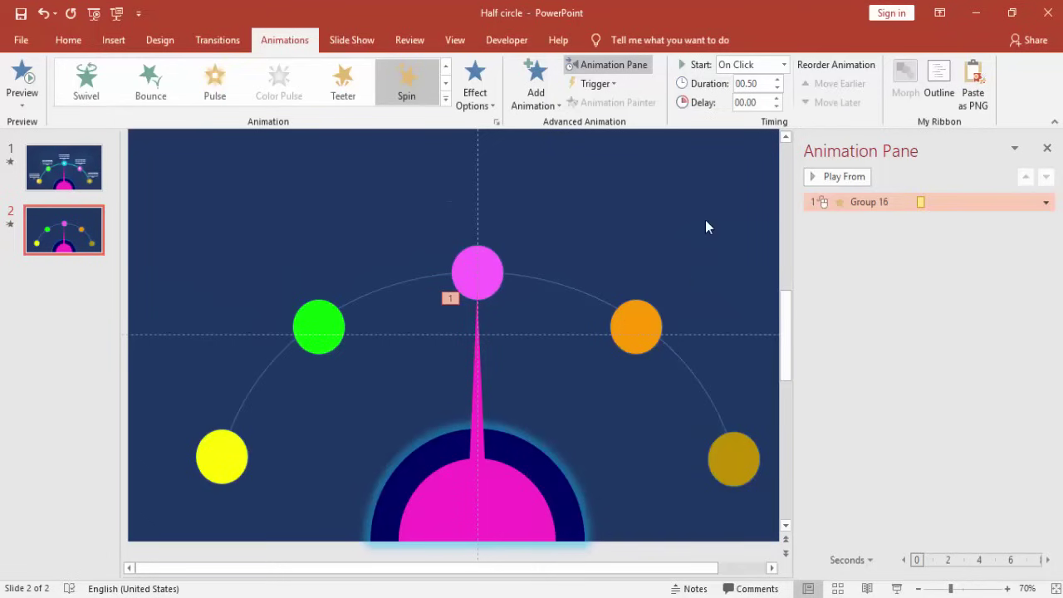
- Change the needle's counterclockwise spin to a custom amount of 80°
{"action": "double_click", "coordinate": [888, 204]}
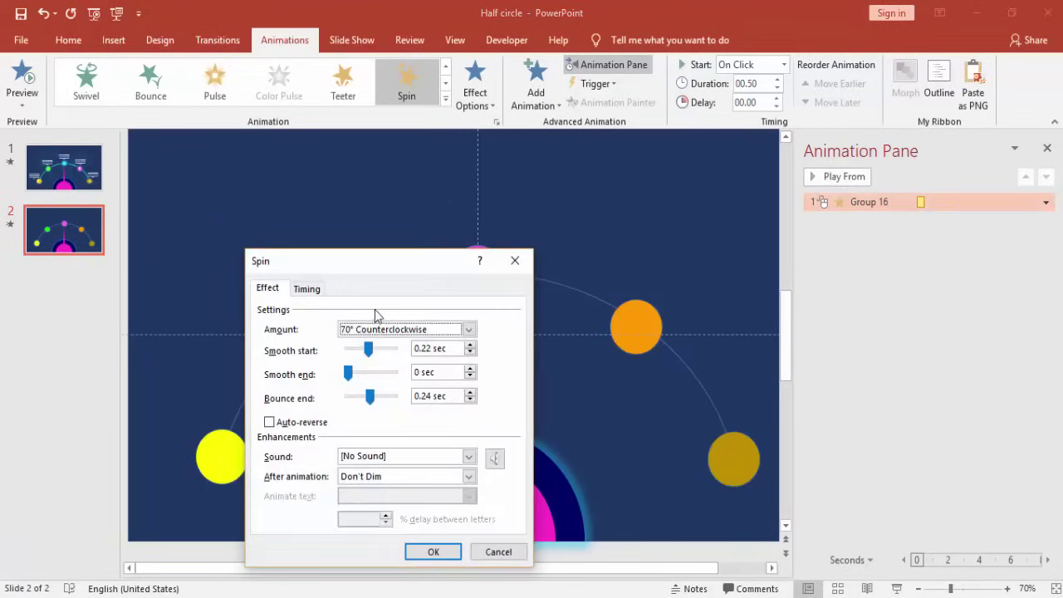
{"action": "left_click", "coordinate": [469, 328]}
{"action": "left_click", "coordinate": [383, 423]}
{"action": "key", "text": "Return"}
{"action": "left_click", "coordinate": [446, 552]}
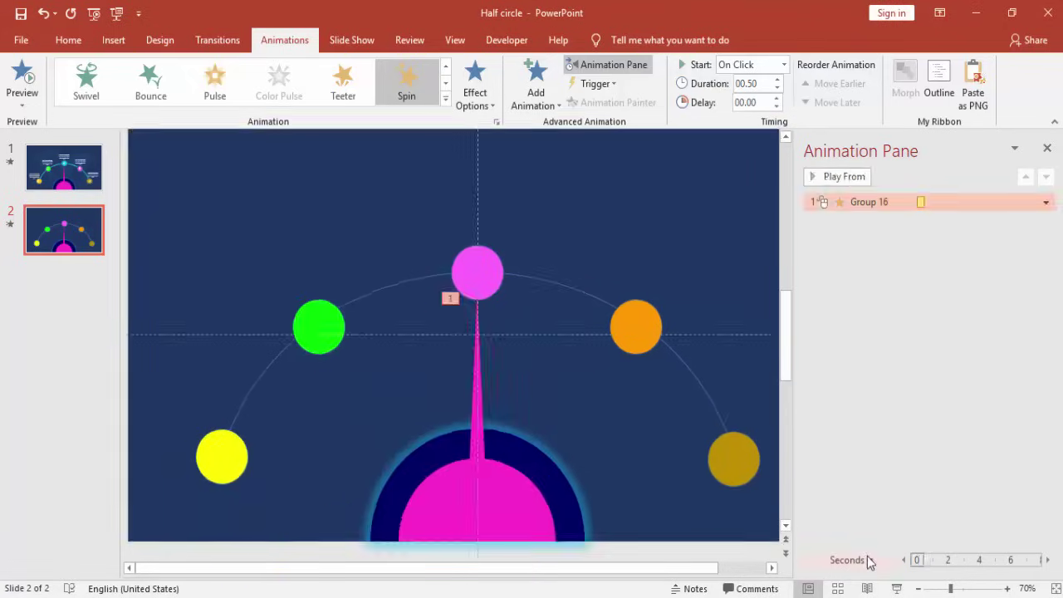
- Run the current slide as a slide show to check where the spinning needle points, and return to editing
{"action": "left_click", "coordinate": [897, 588]}
{"action": "left_click", "coordinate": [603, 348]}
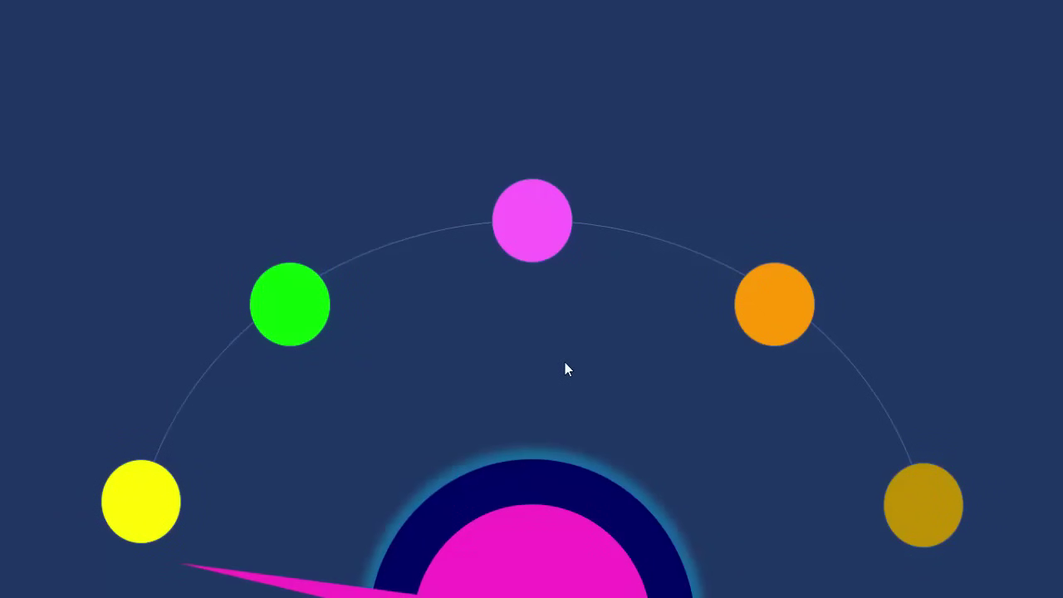
{"action": "key", "text": "Escape"}
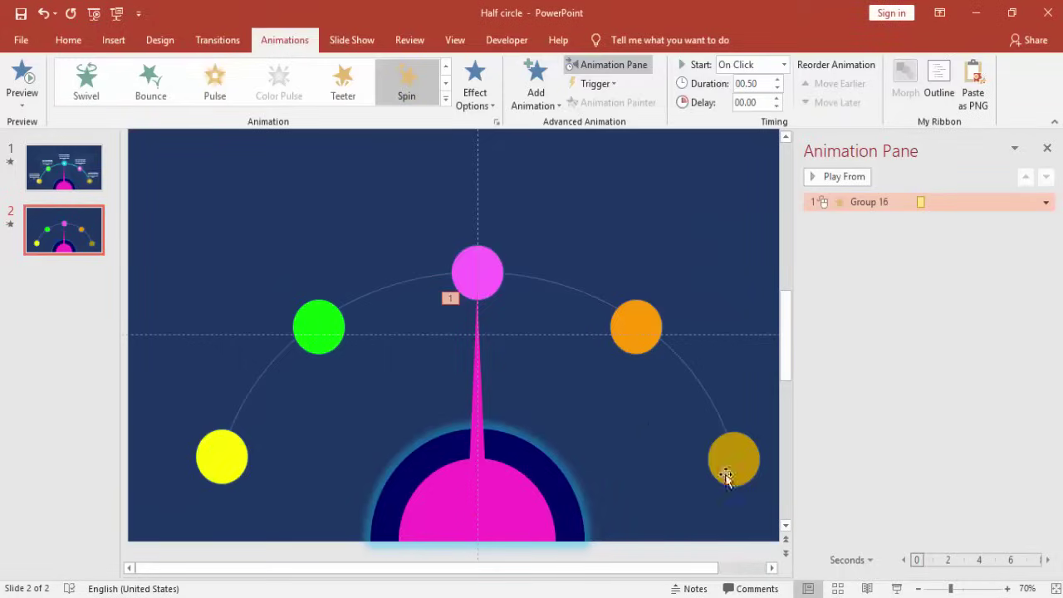
- Change the needle's counterclockwise spin to a custom amount of 75°
{"action": "double_click", "coordinate": [879, 204]}
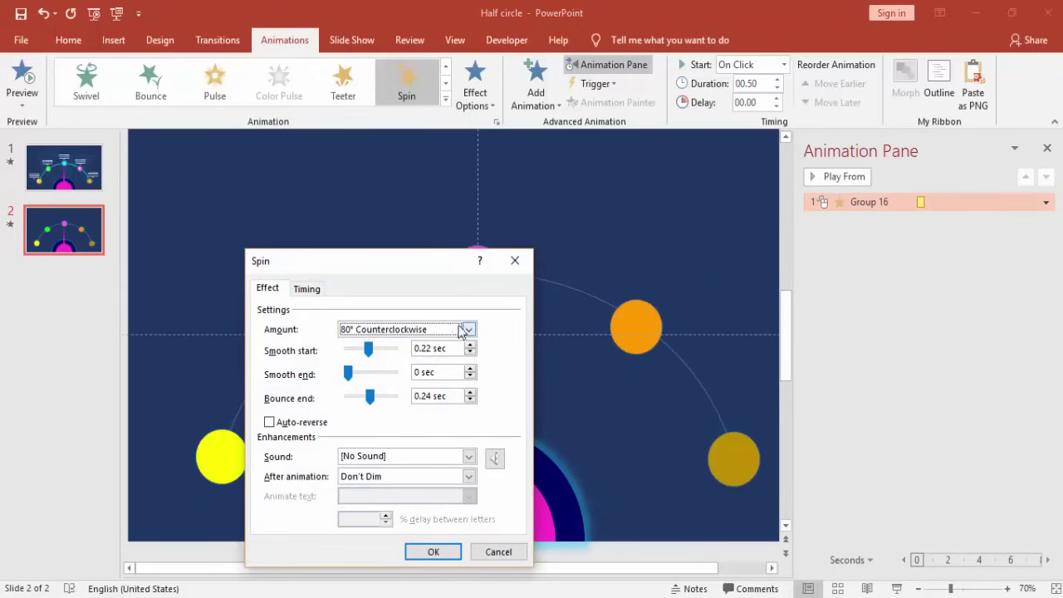
{"action": "left_click", "coordinate": [468, 328]}
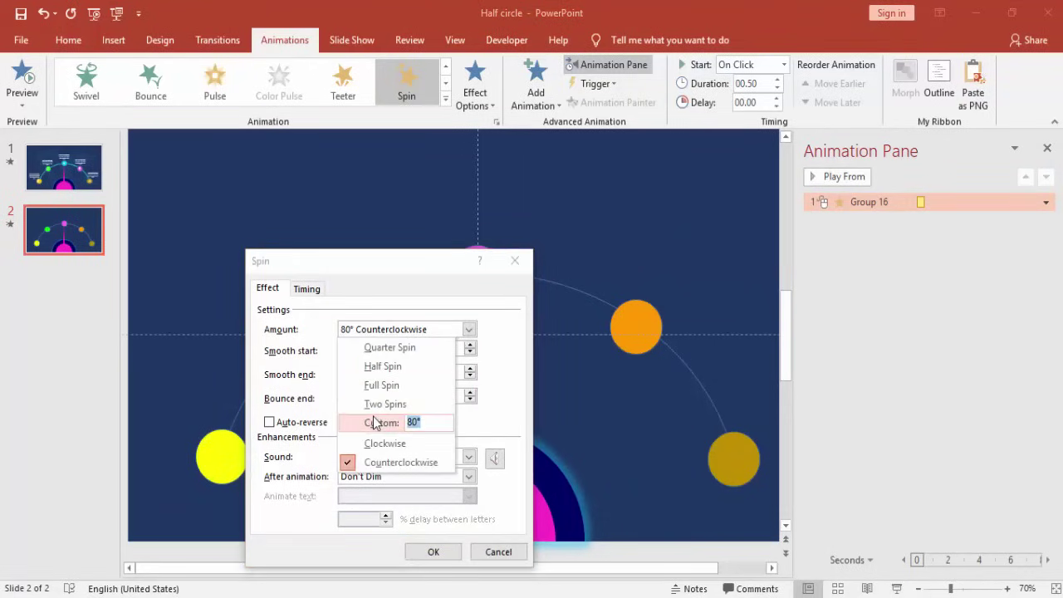
{"action": "type", "text": "75"}
{"action": "key", "text": "Return"}
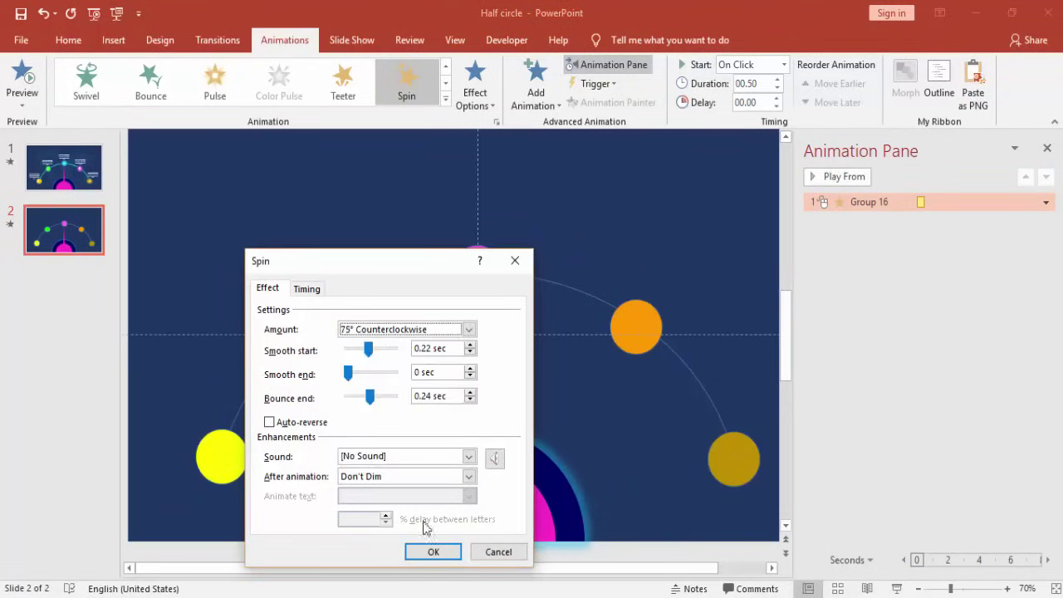
{"action": "left_click", "coordinate": [432, 551]}
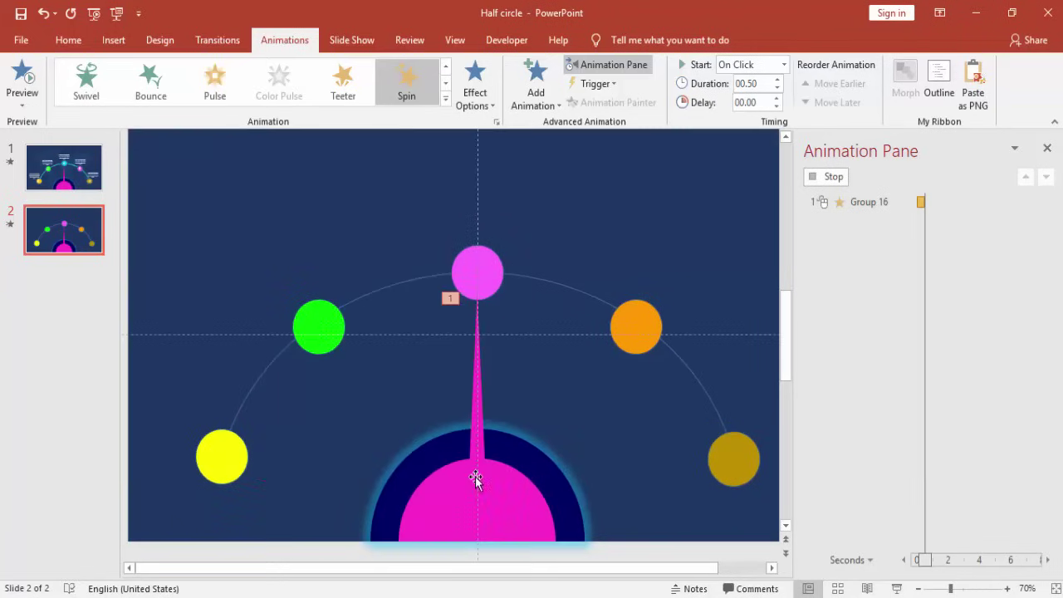
- Add a second Spin animation to the needle and set its amount to a custom 40° clockwise
{"action": "left_click", "coordinate": [480, 380]}
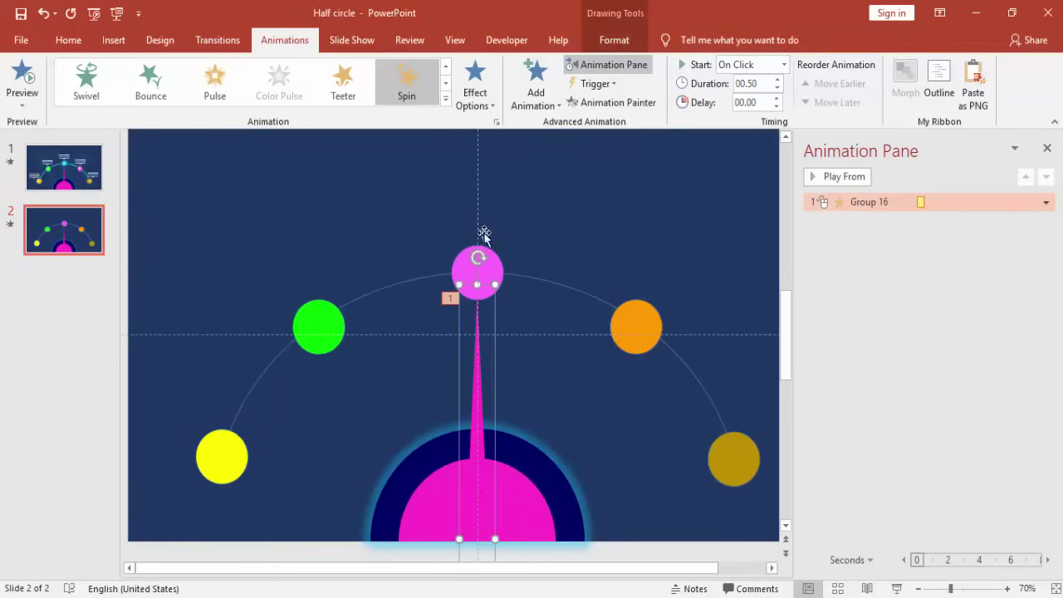
{"action": "left_click", "coordinate": [535, 91]}
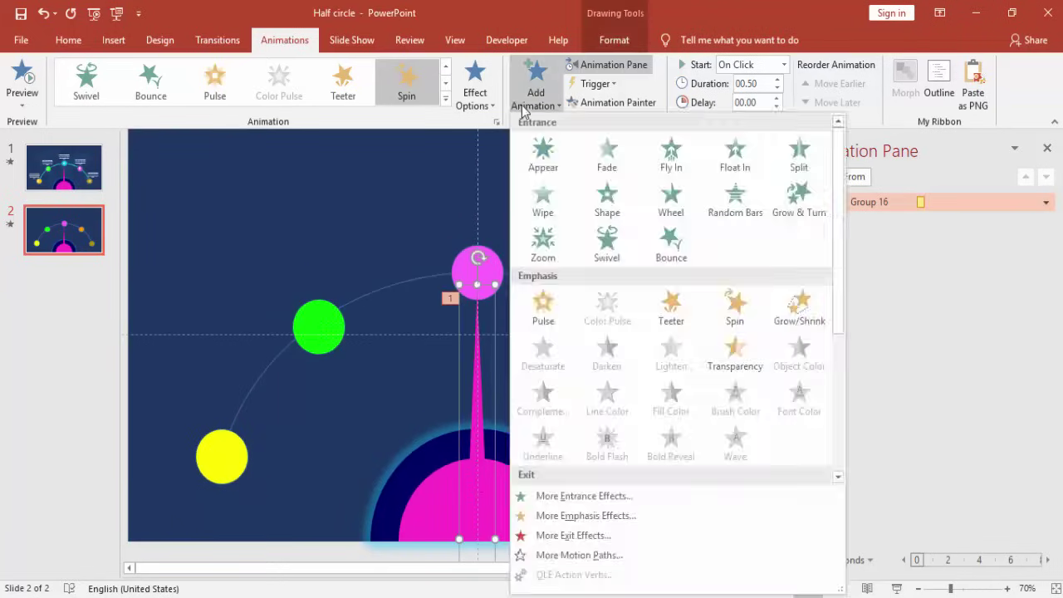
{"action": "left_click", "coordinate": [740, 310]}
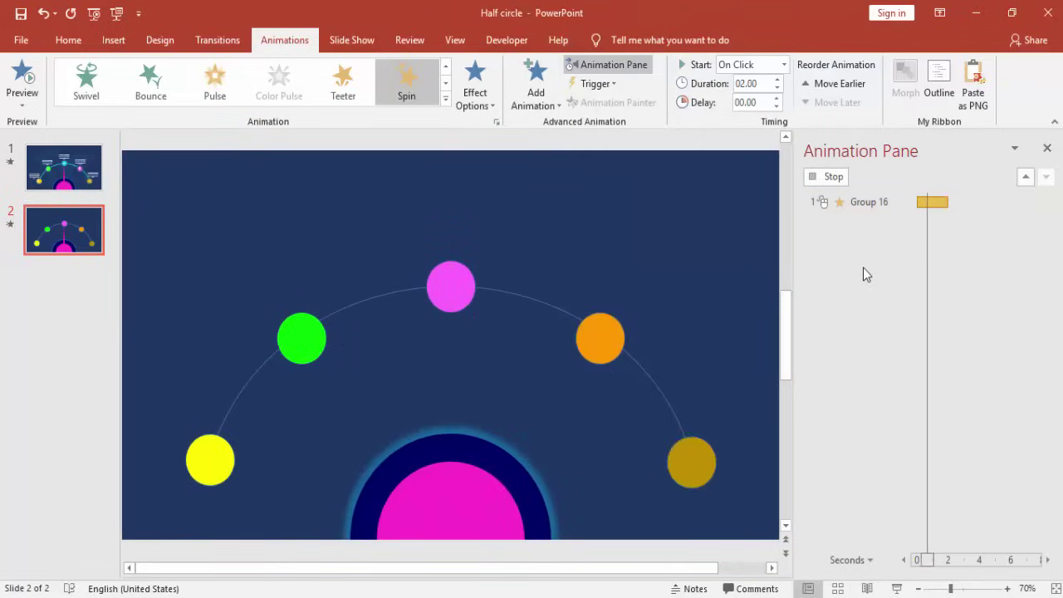
{"action": "double_click", "coordinate": [864, 221]}
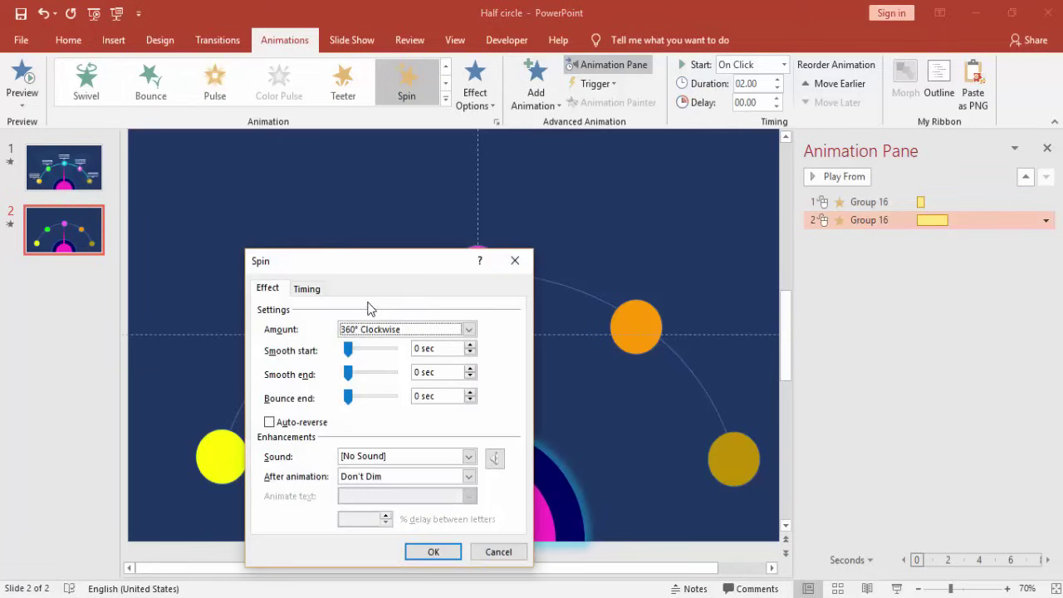
{"action": "left_click", "coordinate": [470, 330]}
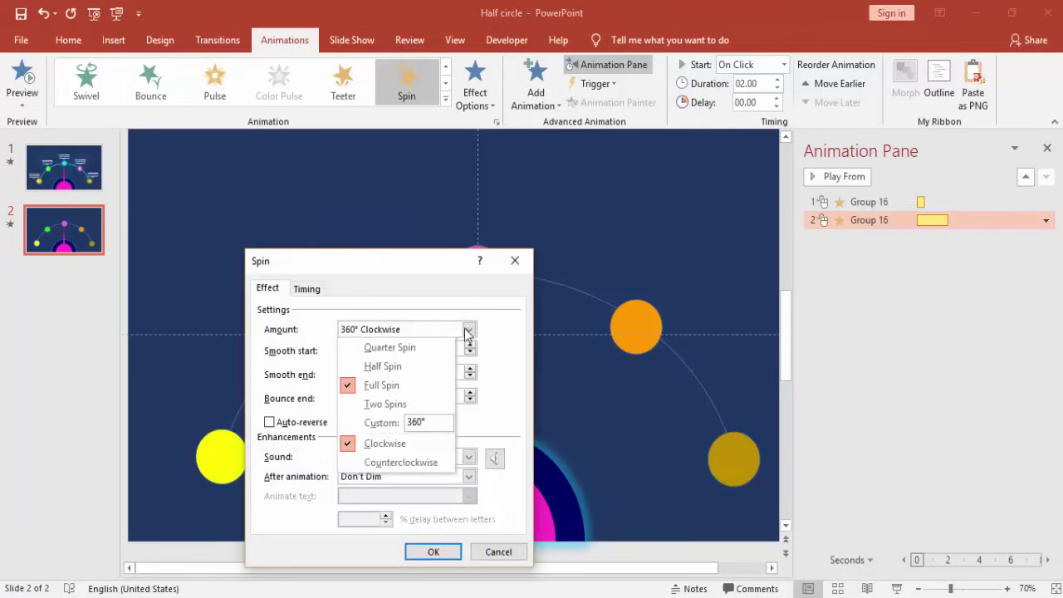
{"action": "left_click", "coordinate": [370, 426]}
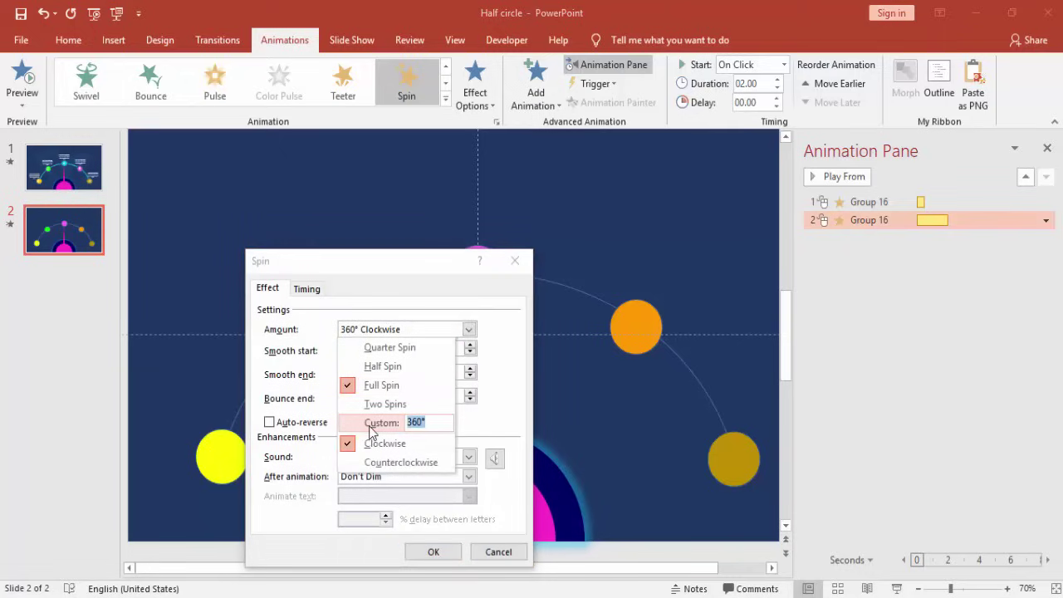
{"action": "key", "text": "Return"}
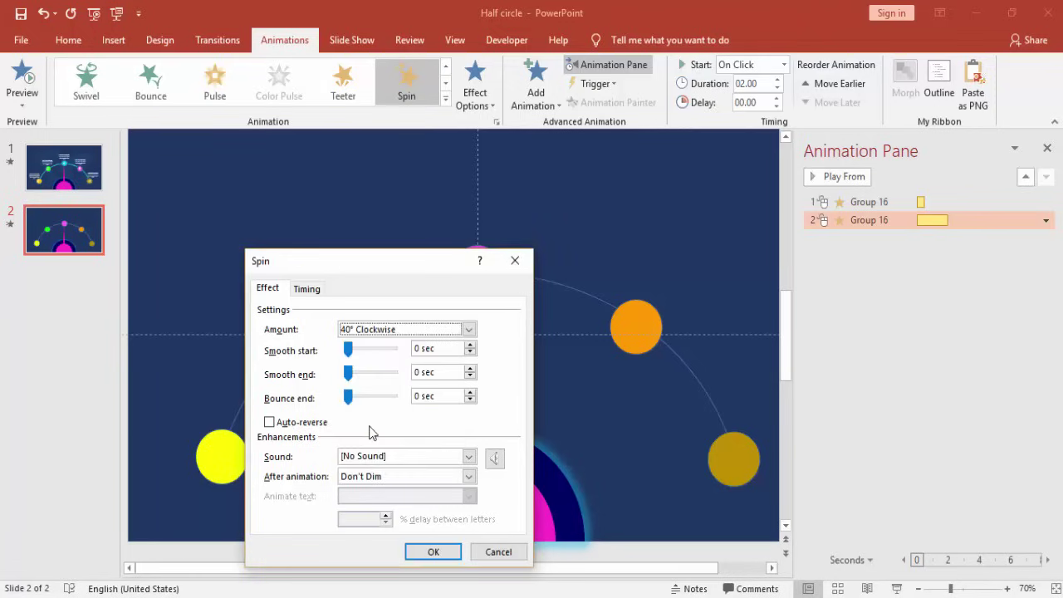
- Give the second spin a 0.5-second (Very Fast) duration with a smooth start of about 0.2 sec and a bounce end of about 0.21 sec
{"action": "left_click_drag", "start_coordinate": [348, 396], "coordinate": [368, 399]}
{"action": "left_click_drag", "start_coordinate": [348, 349], "coordinate": [364, 349]}
{"action": "left_click", "coordinate": [318, 292]}
{"action": "left_click", "coordinate": [430, 351]}
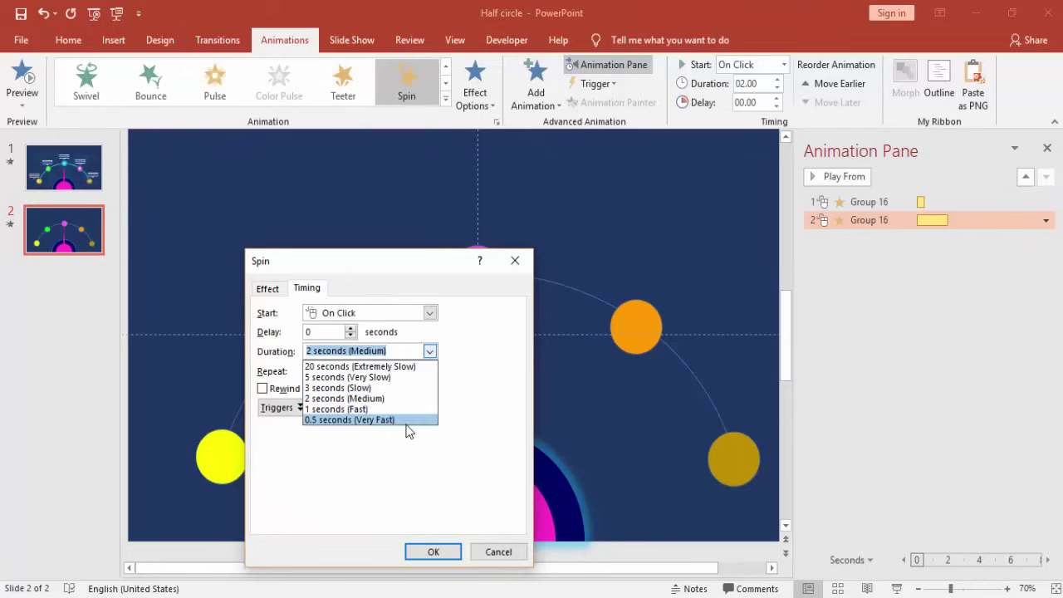
{"action": "left_click", "coordinate": [406, 422]}
{"action": "left_click", "coordinate": [442, 553]}
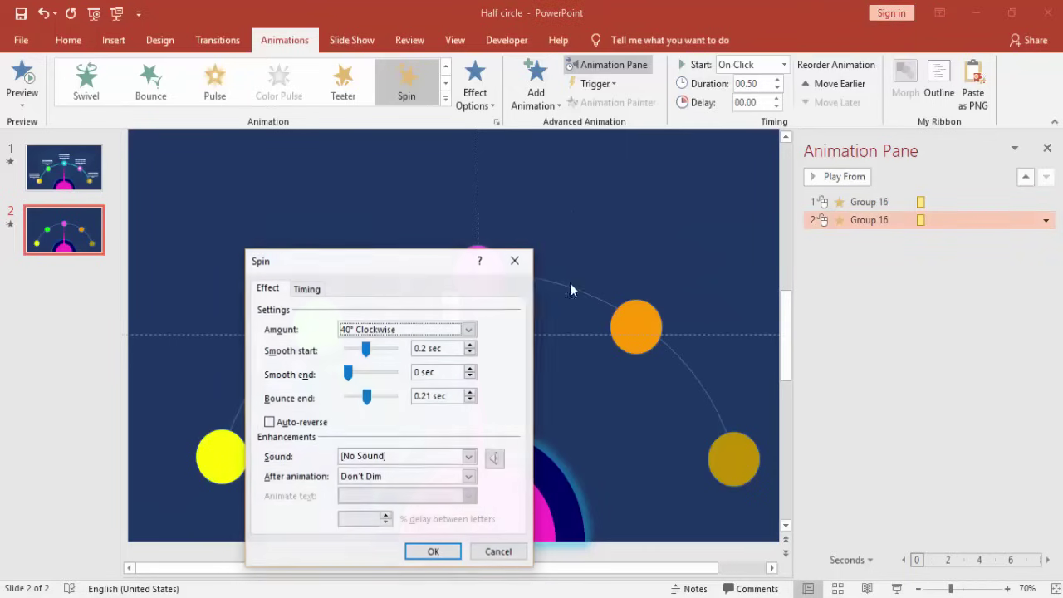
- Set the needle's second spin to a custom amount of 35° clockwise
{"action": "left_click", "coordinate": [468, 329]}
{"action": "left_click", "coordinate": [384, 424]}
{"action": "type", "text": "35"}
{"action": "key", "text": "Return"}
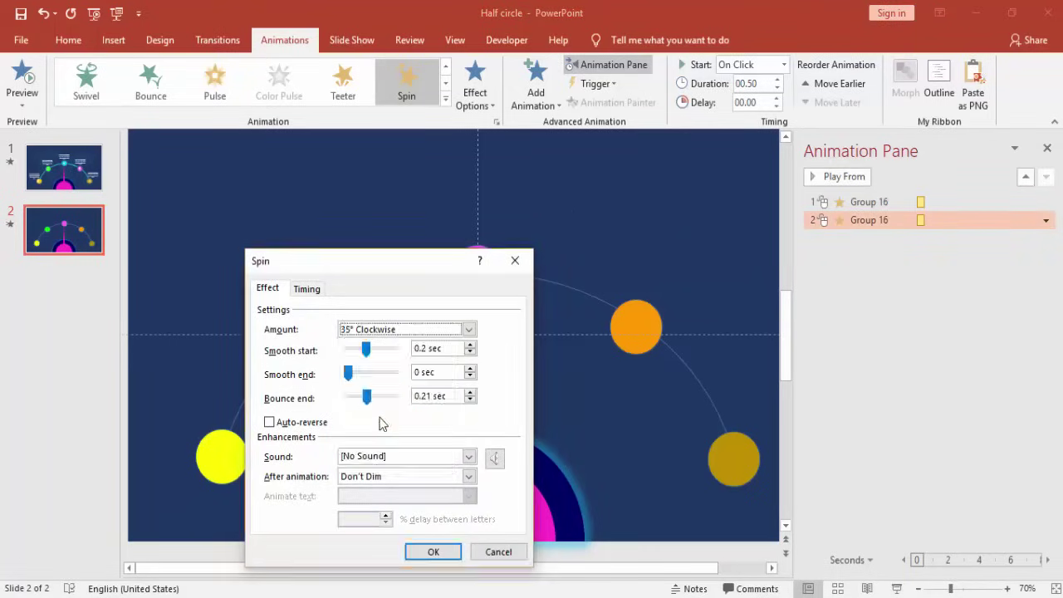
{"action": "left_click", "coordinate": [433, 551]}
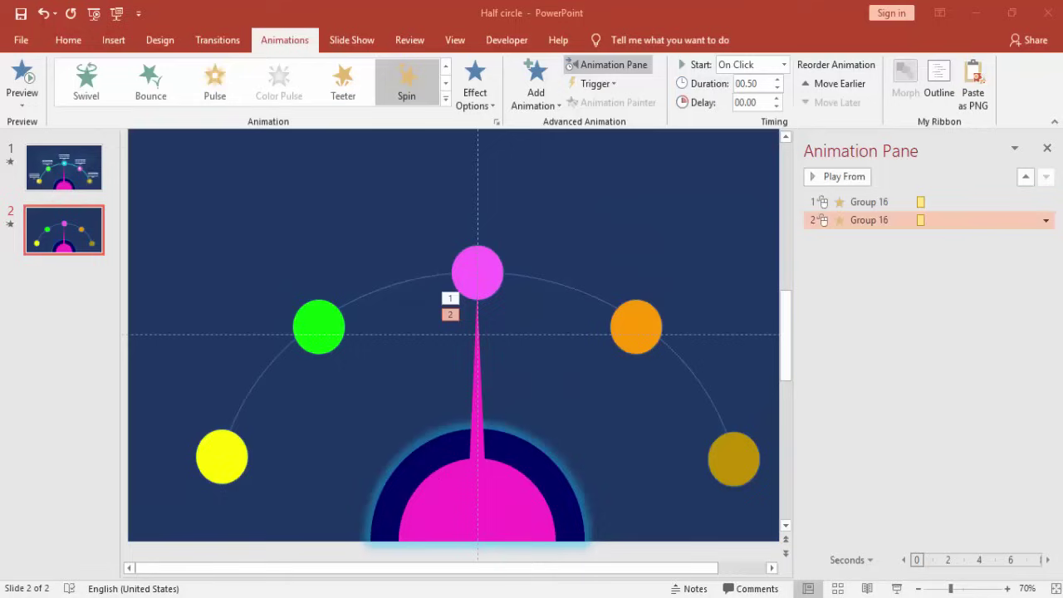
- Change the second spin's custom amount to 38° clockwise
{"action": "double_click", "coordinate": [852, 221]}
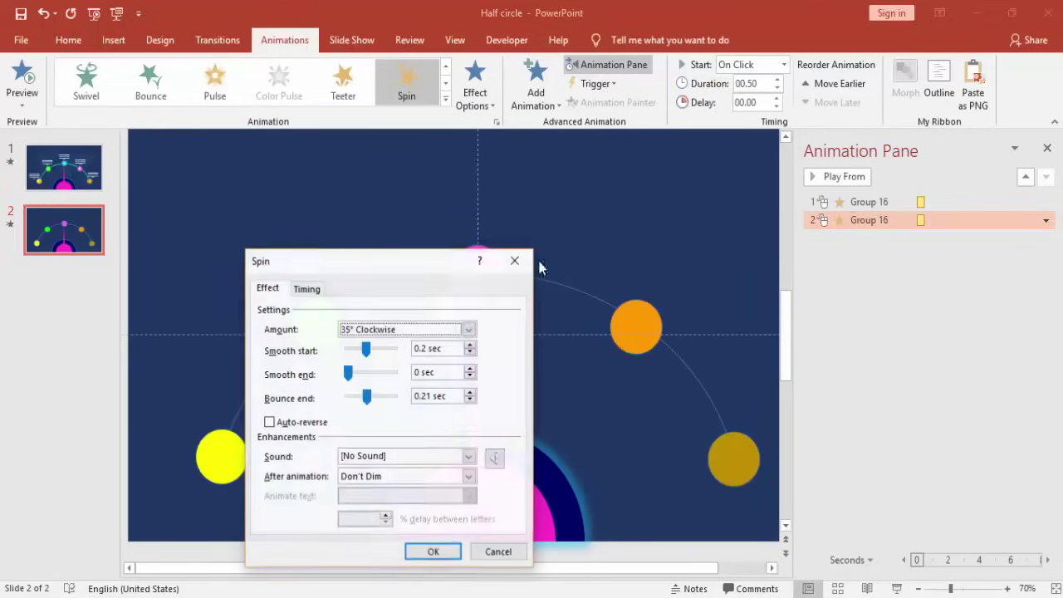
{"action": "left_click", "coordinate": [468, 329]}
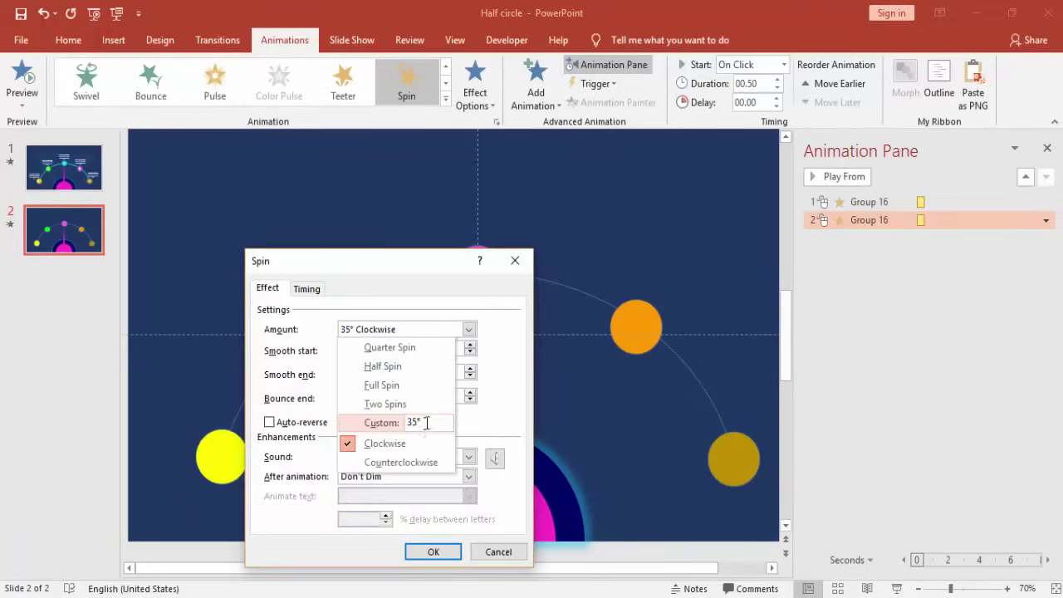
{"action": "left_click", "coordinate": [383, 424]}
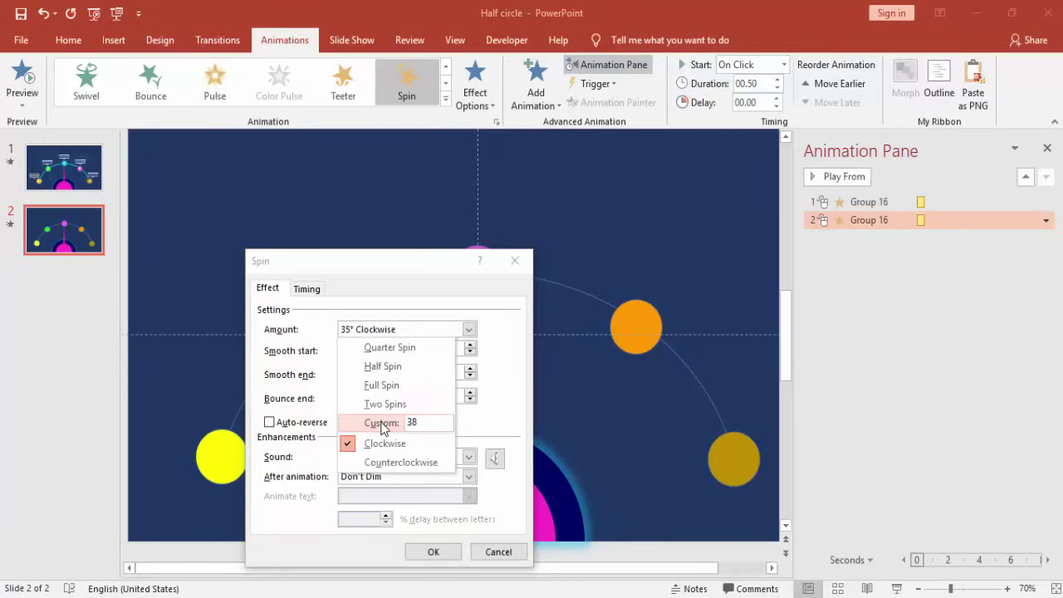
{"action": "key", "text": "Return"}
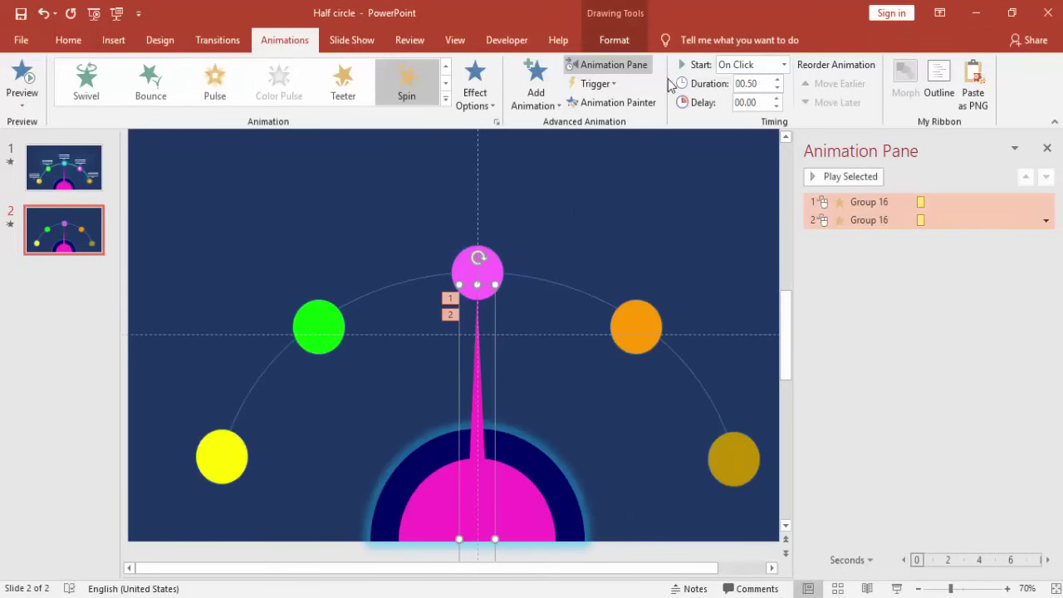
- Add a third Spin animation to the needle and set its amount to a custom 35° clockwise
{"action": "left_click", "coordinate": [535, 98]}
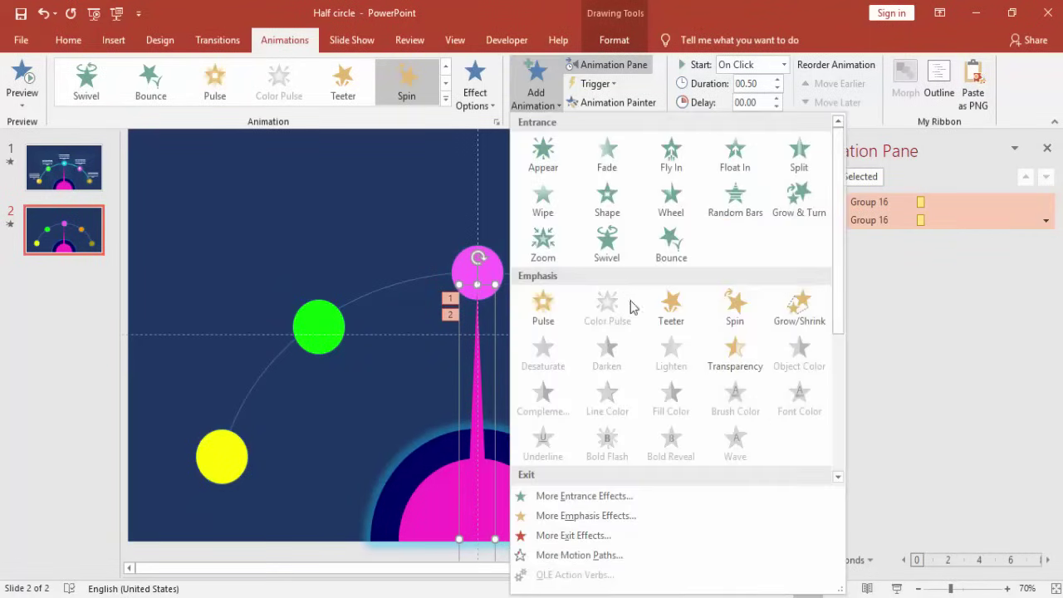
{"action": "left_click", "coordinate": [733, 309]}
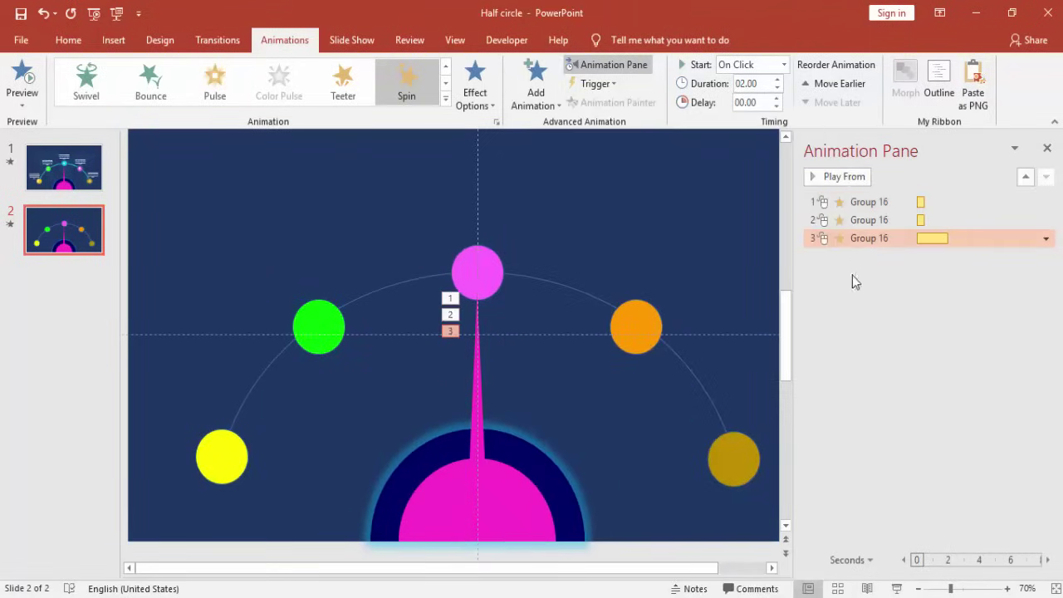
{"action": "double_click", "coordinate": [856, 238]}
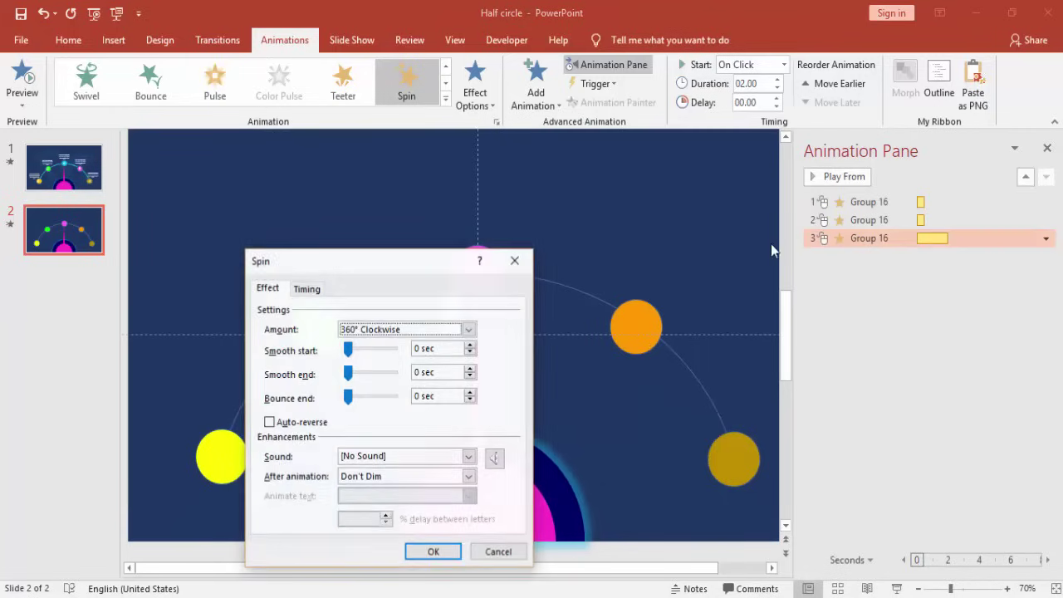
{"action": "left_click", "coordinate": [469, 331]}
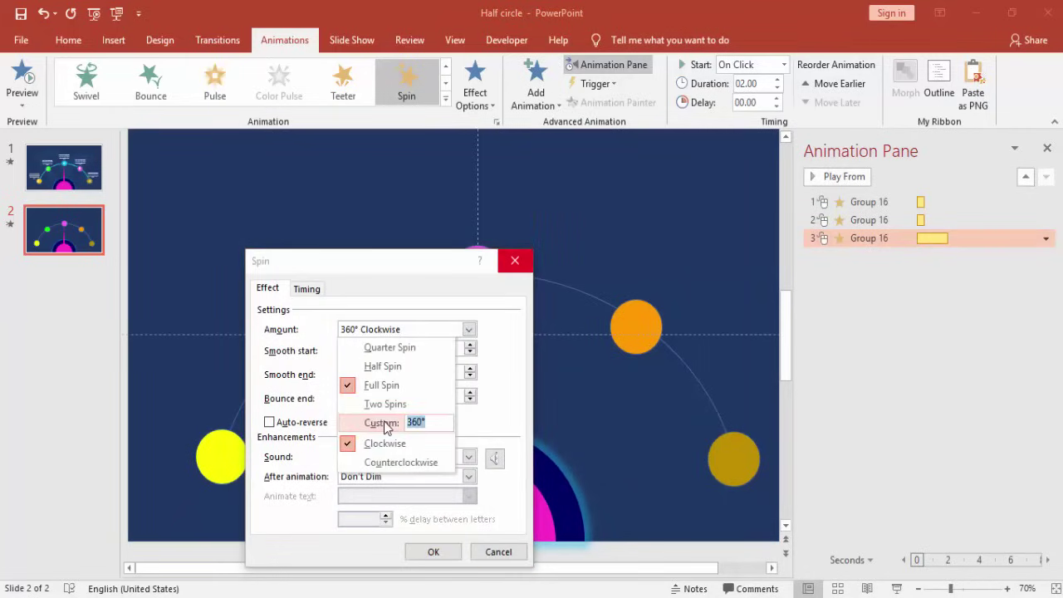
{"action": "type", "text": "35"}
{"action": "key", "text": "Return"}
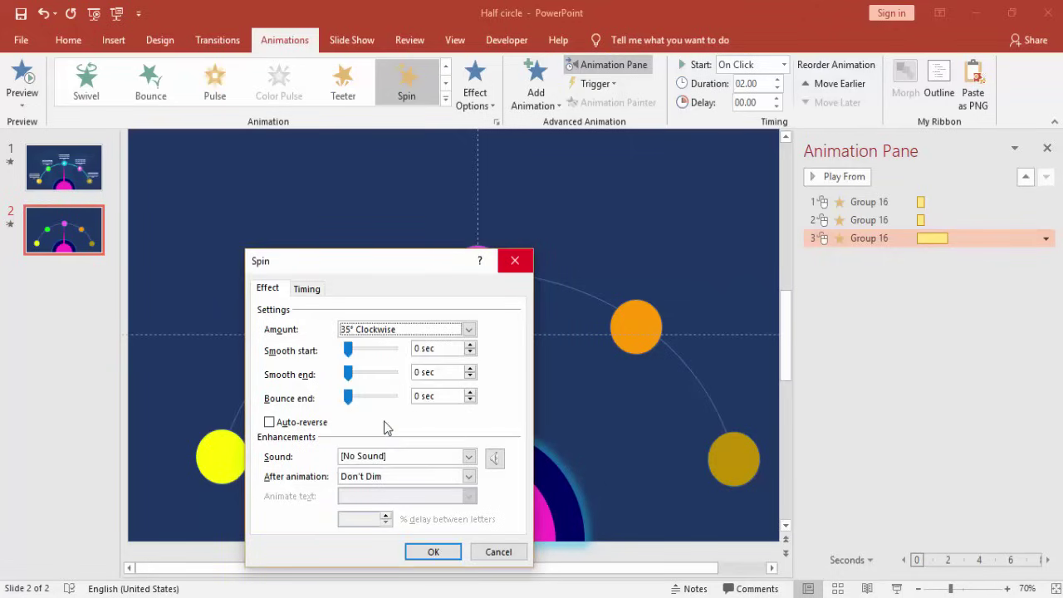
- Give the third spin a 0.5-second (Very Fast) duration with a smooth start of about 0.23 sec and a bounce end of about 0.27 sec
{"action": "left_click", "coordinate": [306, 288]}
{"action": "left_click", "coordinate": [430, 352]}
{"action": "left_click", "coordinate": [400, 419]}
{"action": "left_click", "coordinate": [267, 288]}
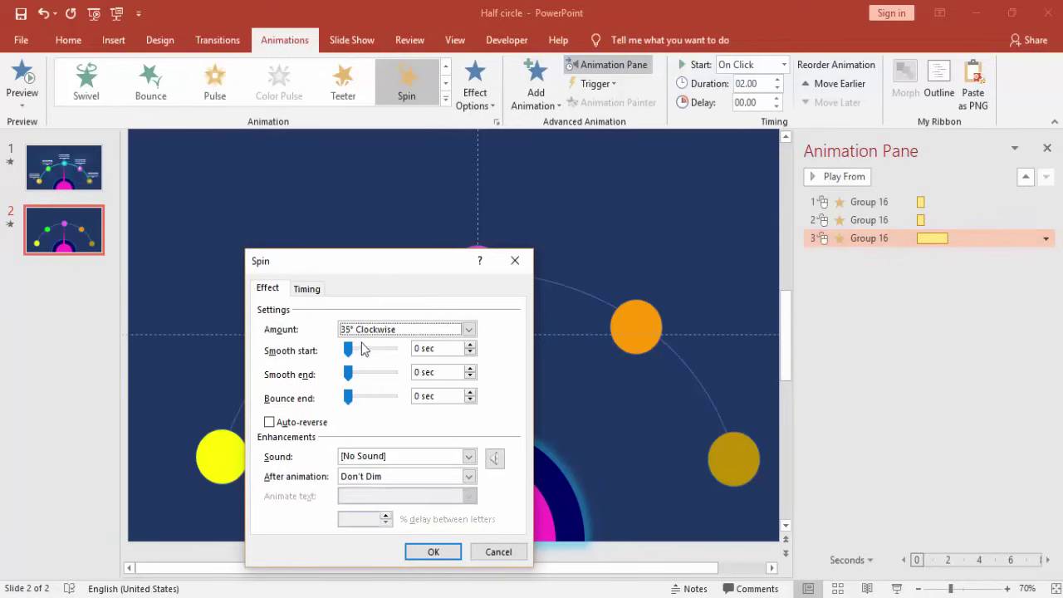
{"action": "left_click_drag", "start_coordinate": [349, 350], "coordinate": [370, 352]}
{"action": "left_click_drag", "start_coordinate": [348, 397], "coordinate": [374, 401]}
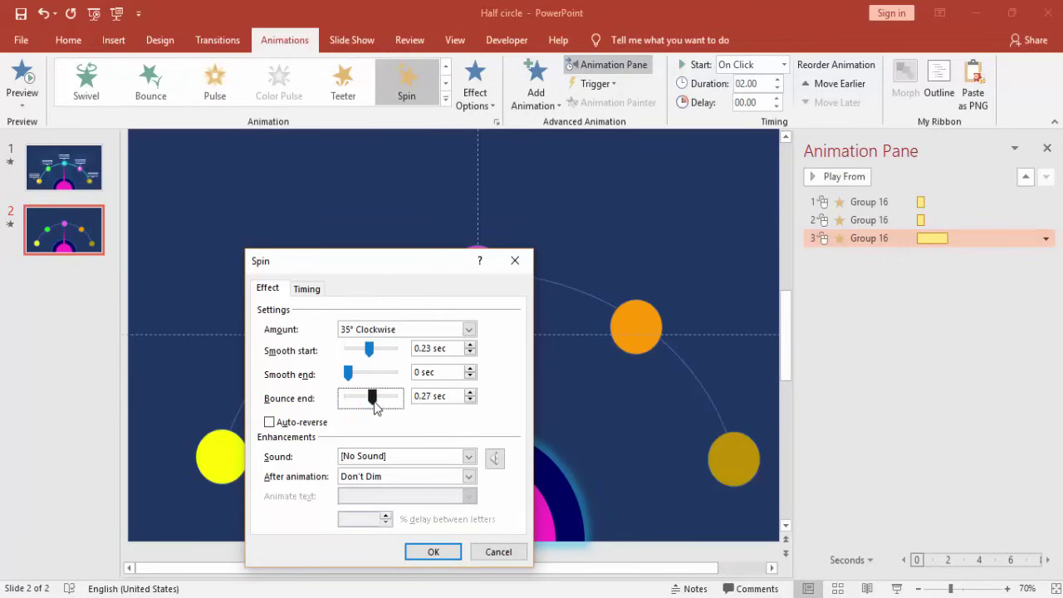
{"action": "left_click", "coordinate": [432, 551]}
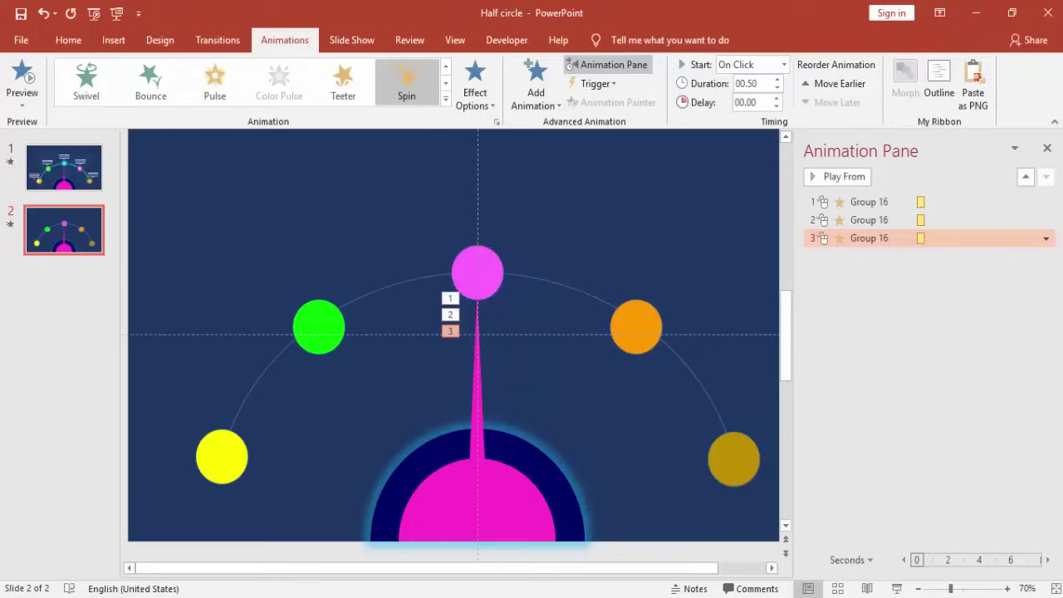
- Change the third spin's custom amount to 38° clockwise
{"action": "double_click", "coordinate": [866, 237]}
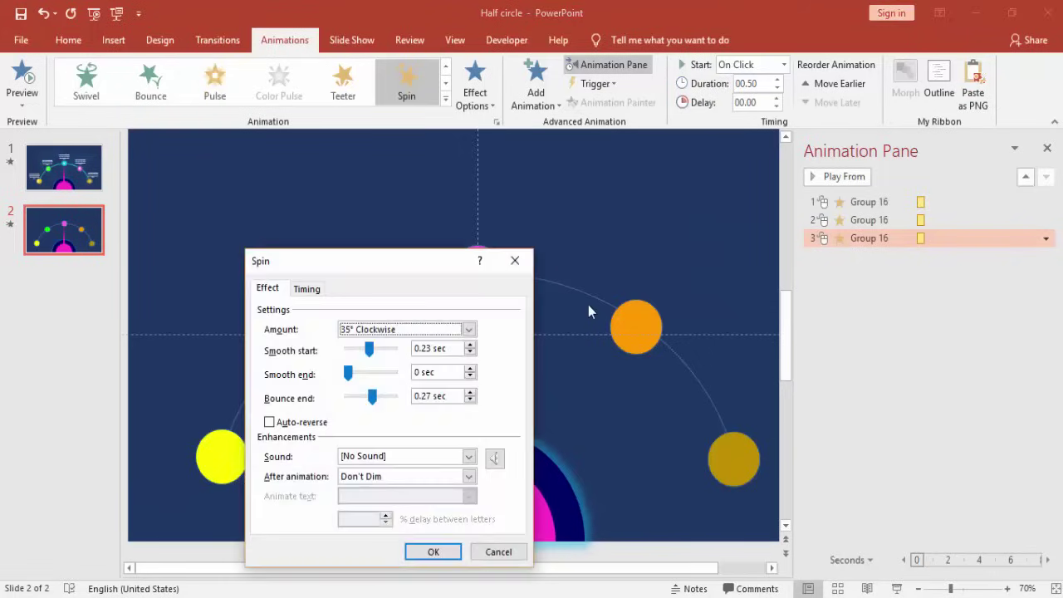
{"action": "left_click", "coordinate": [469, 329]}
{"action": "left_click", "coordinate": [378, 425]}
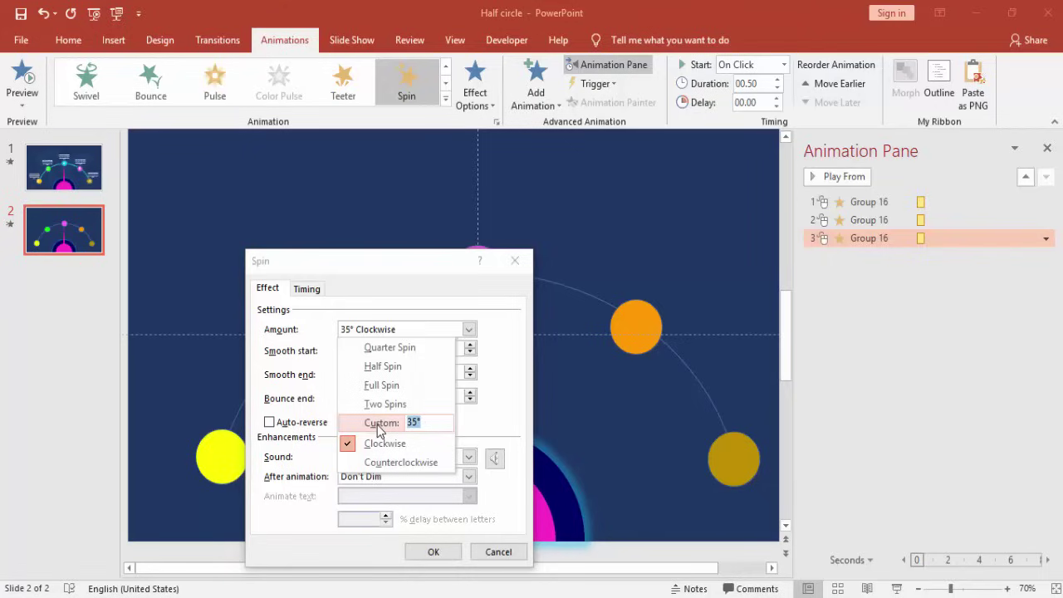
{"action": "key", "text": "Return"}
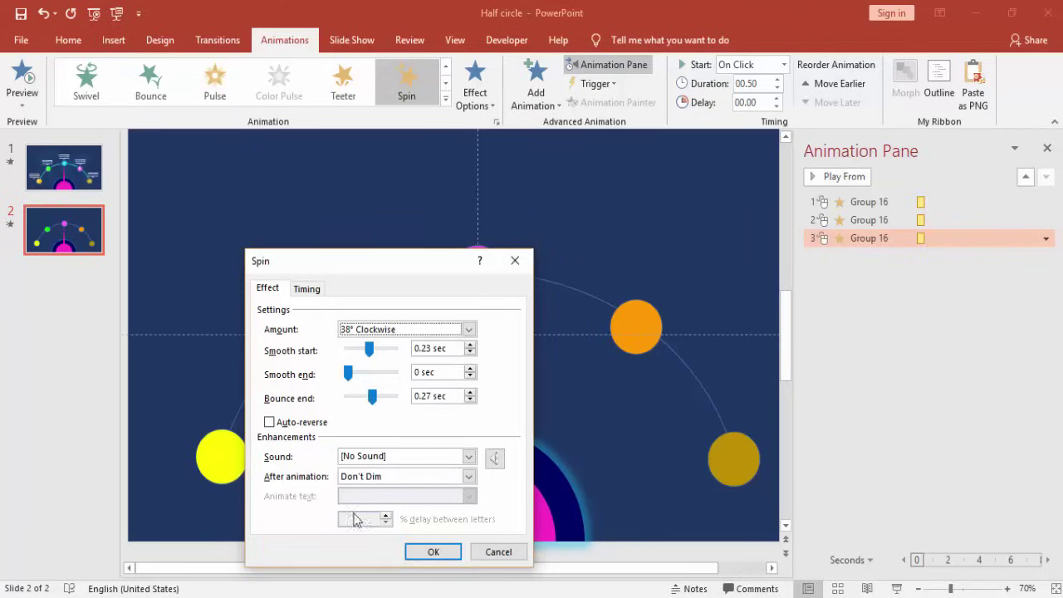
{"action": "left_click", "coordinate": [433, 552]}
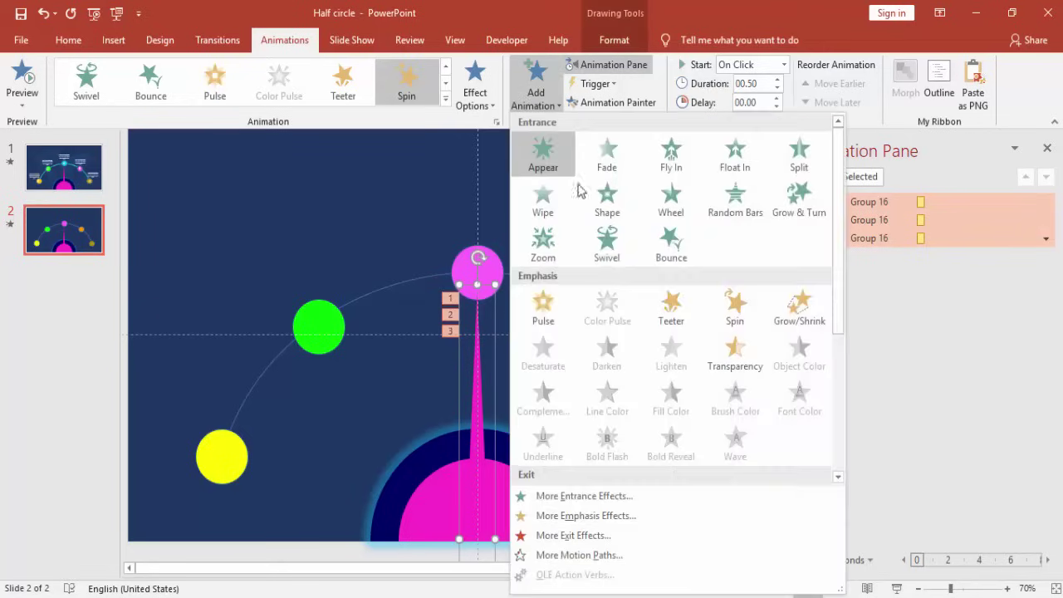
- Add a fourth Spin animation to the needle with a duration of 0.5 seconds (Very Fast)
{"action": "left_click", "coordinate": [735, 308]}
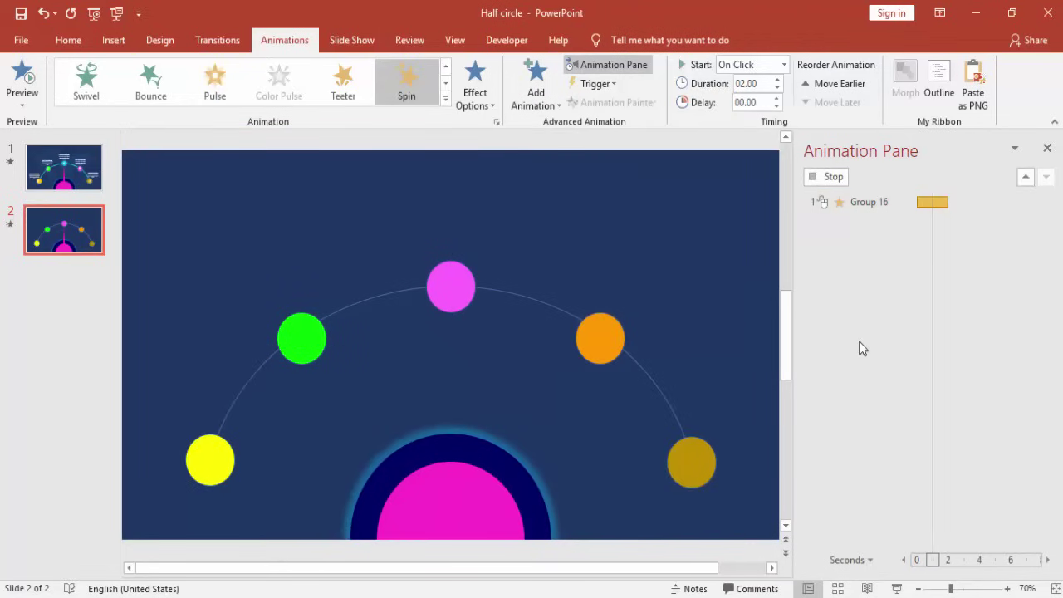
{"action": "double_click", "coordinate": [843, 259]}
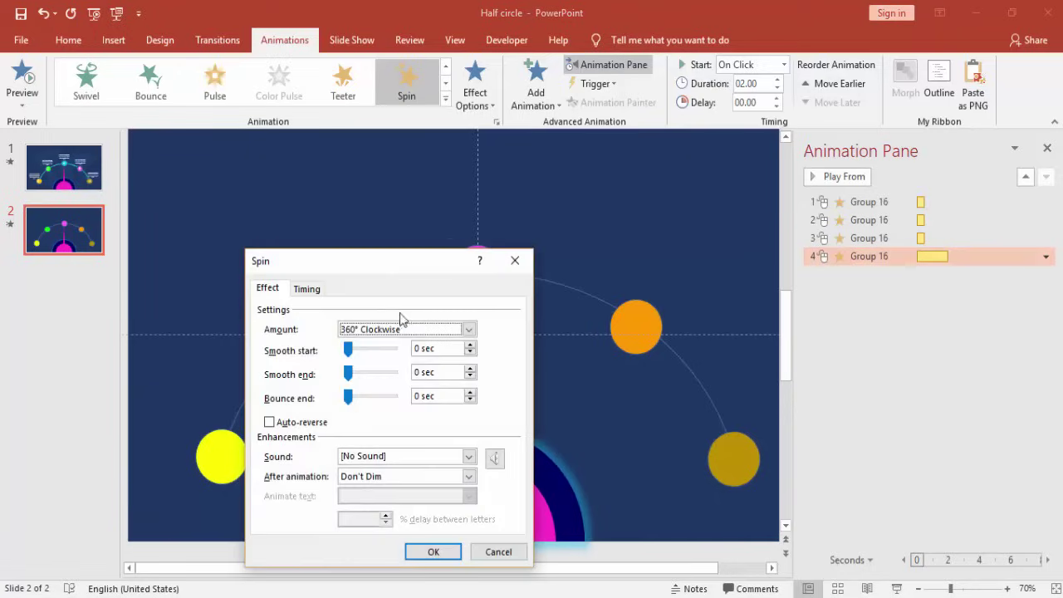
{"action": "left_click", "coordinate": [320, 290]}
{"action": "left_click", "coordinate": [429, 350]}
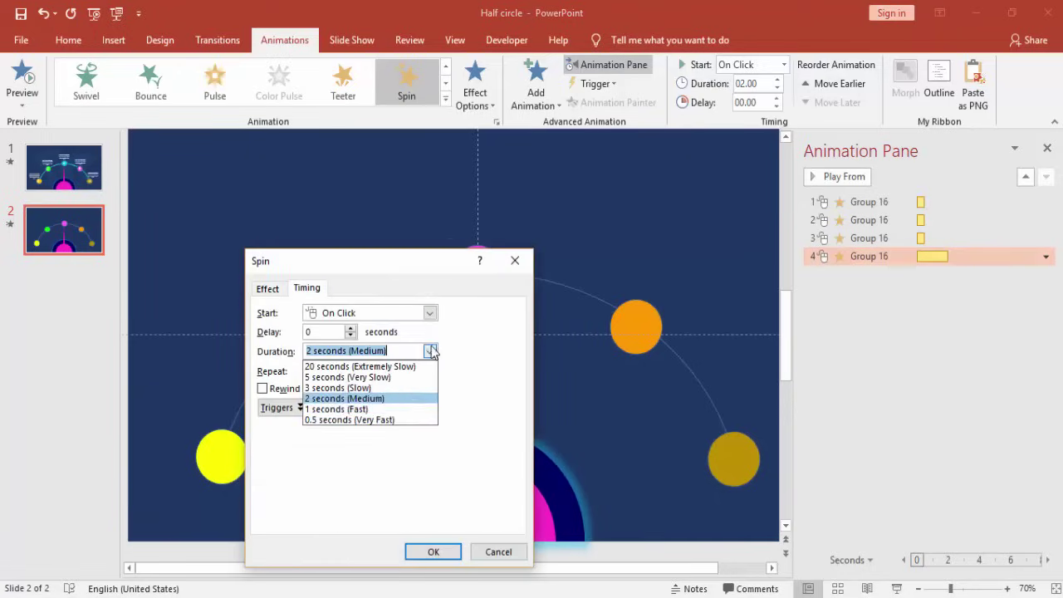
{"action": "left_click", "coordinate": [394, 420]}
- Set the fourth spin's effect to a smooth start of about 0.22 sec, a bounce end of about 0.31 sec and a custom 35° clockwise amount
{"action": "left_click", "coordinate": [267, 288]}
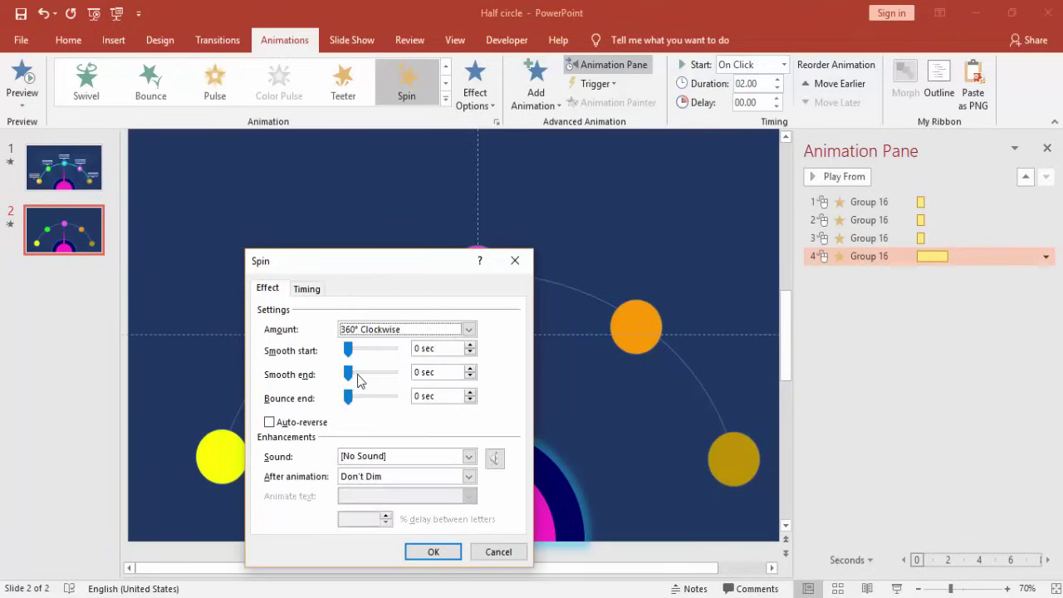
{"action": "left_click", "coordinate": [348, 355]}
{"action": "left_click_drag", "start_coordinate": [348, 354], "coordinate": [368, 352]}
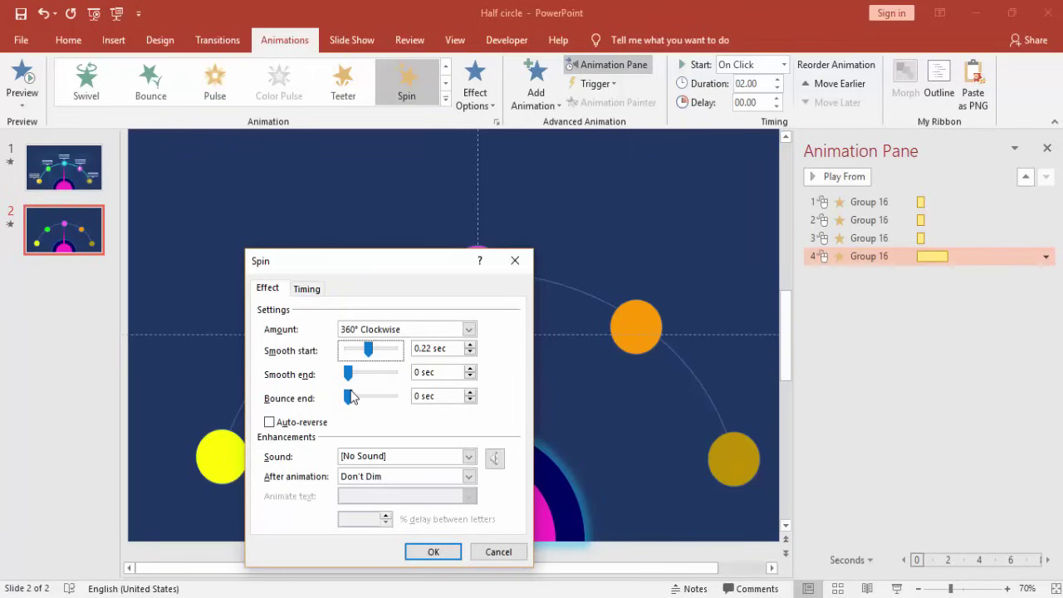
{"action": "left_click_drag", "start_coordinate": [348, 397], "coordinate": [370, 406]}
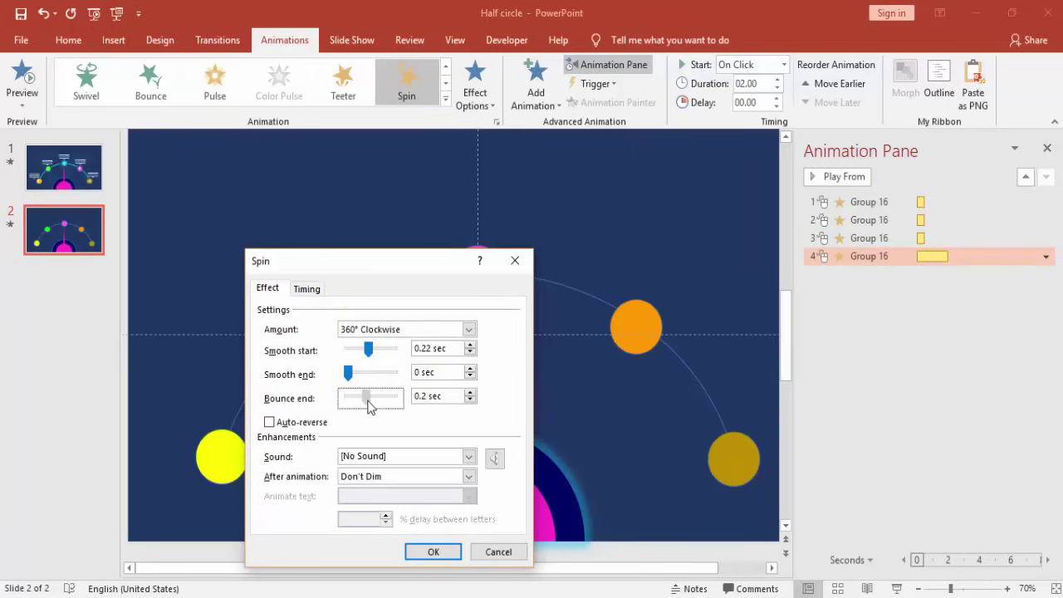
{"action": "left_click", "coordinate": [468, 329]}
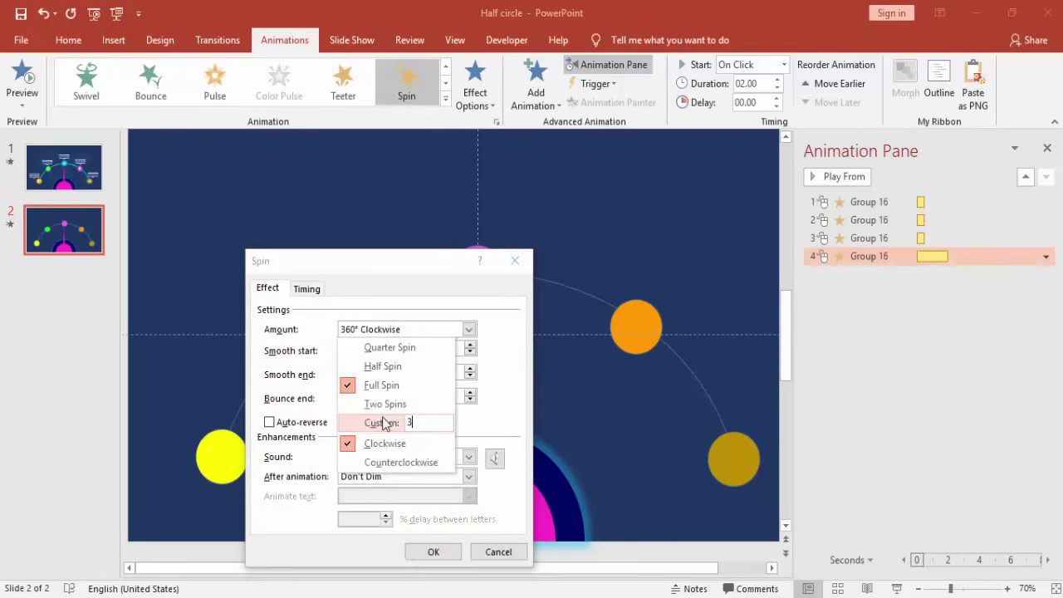
{"action": "key", "text": "Return"}
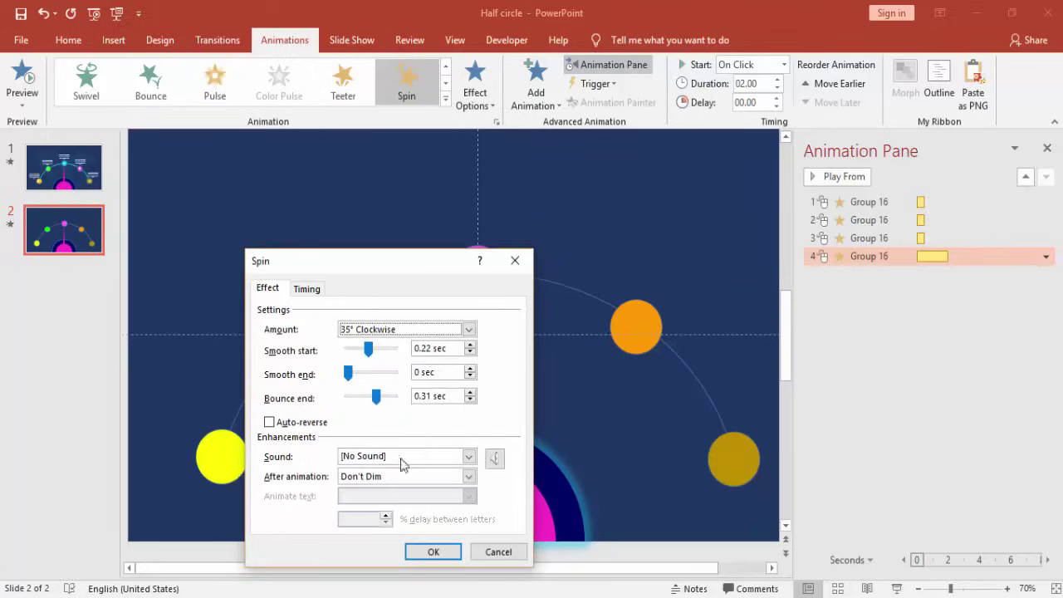
{"action": "left_click", "coordinate": [434, 553]}
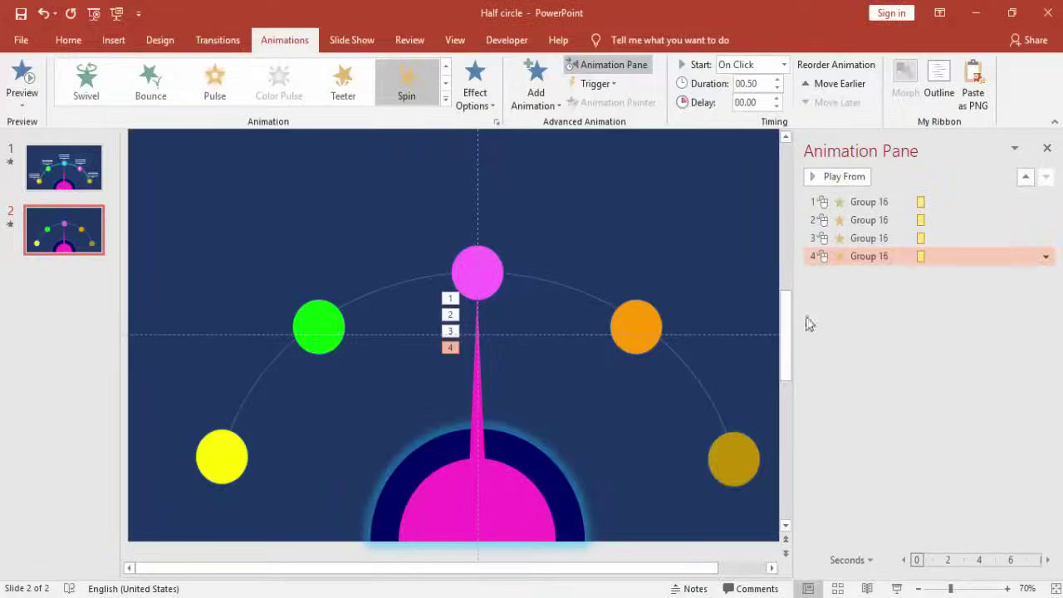
- Adjust the custom clockwise amount of the needle's fourth spin
{"action": "double_click", "coordinate": [863, 256]}
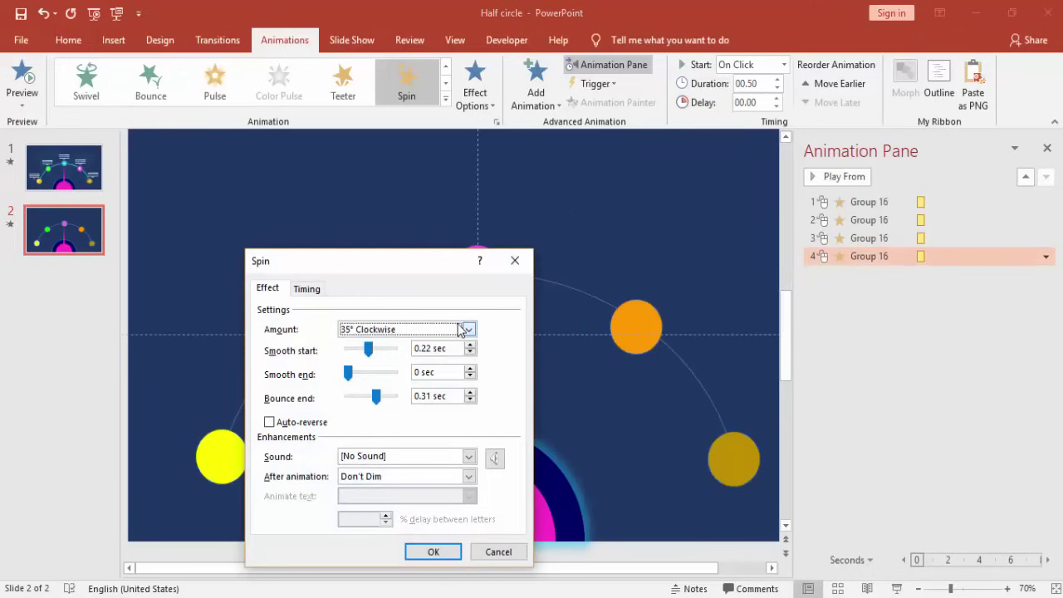
{"action": "left_click", "coordinate": [467, 329]}
{"action": "left_click", "coordinate": [368, 424]}
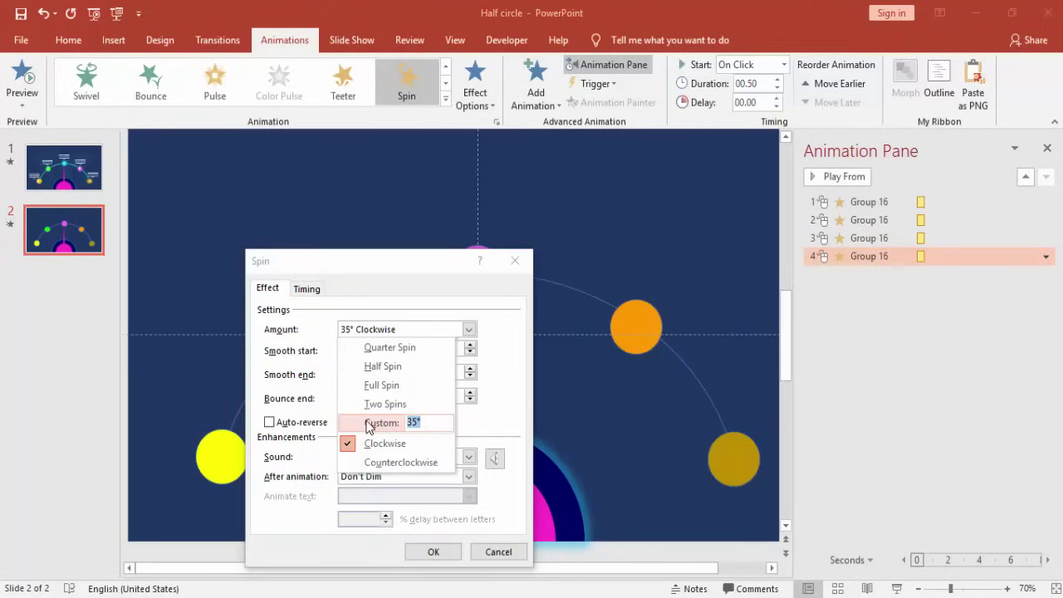
{"action": "key", "text": "Return"}
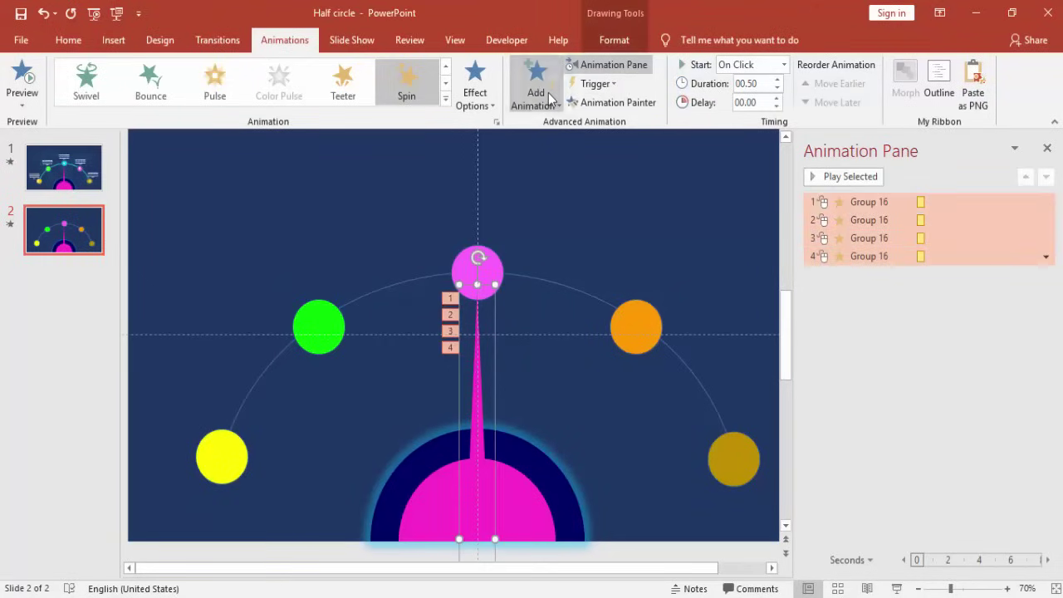
- Add a fifth Spin animation to the needle and set its amount to a custom 40° clockwise
{"action": "left_click", "coordinate": [544, 90]}
{"action": "left_click", "coordinate": [734, 311]}
{"action": "double_click", "coordinate": [861, 274]}
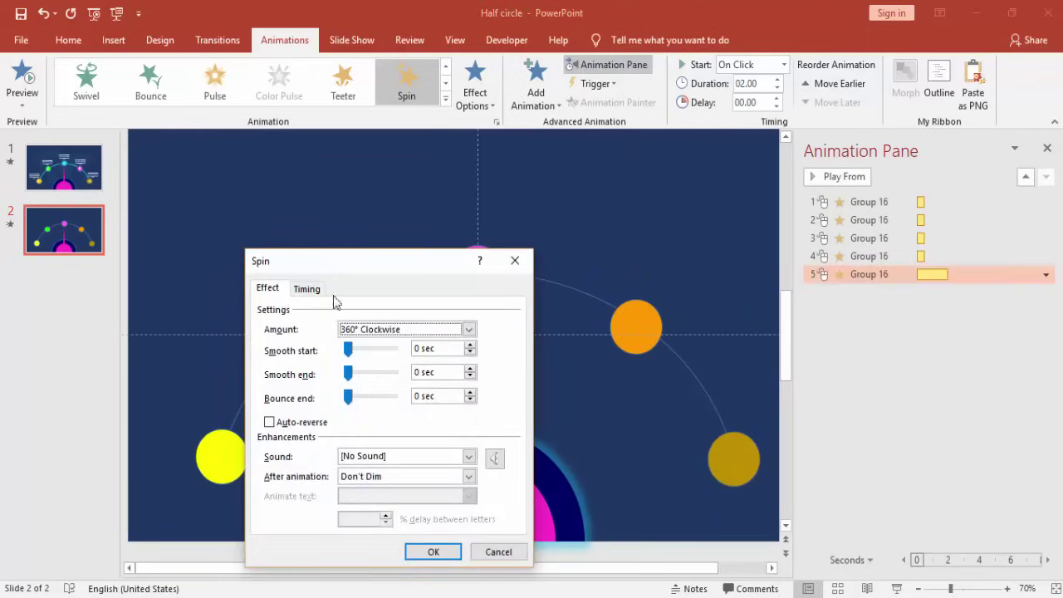
{"action": "left_click", "coordinate": [304, 291]}
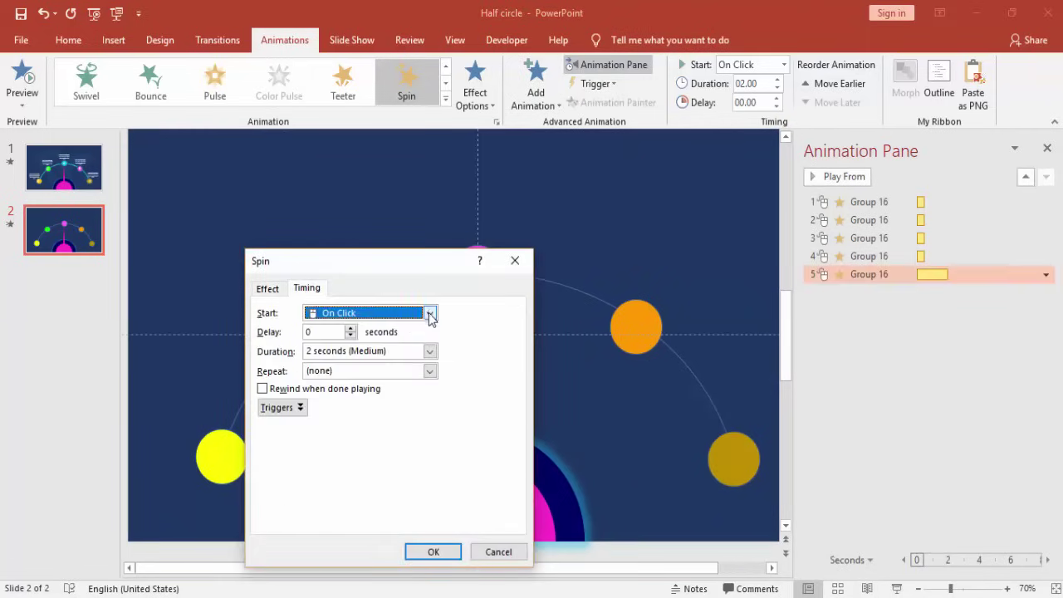
{"action": "left_click", "coordinate": [429, 350]}
{"action": "key", "text": "Escape"}
{"action": "left_click", "coordinate": [268, 289]}
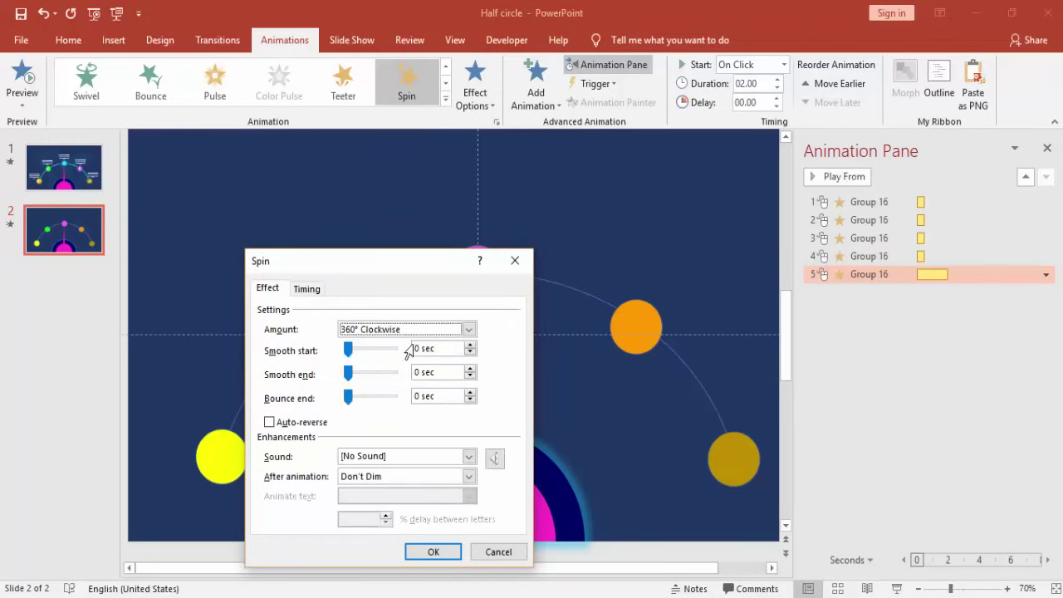
{"action": "left_click", "coordinate": [468, 330]}
{"action": "left_click", "coordinate": [397, 420]}
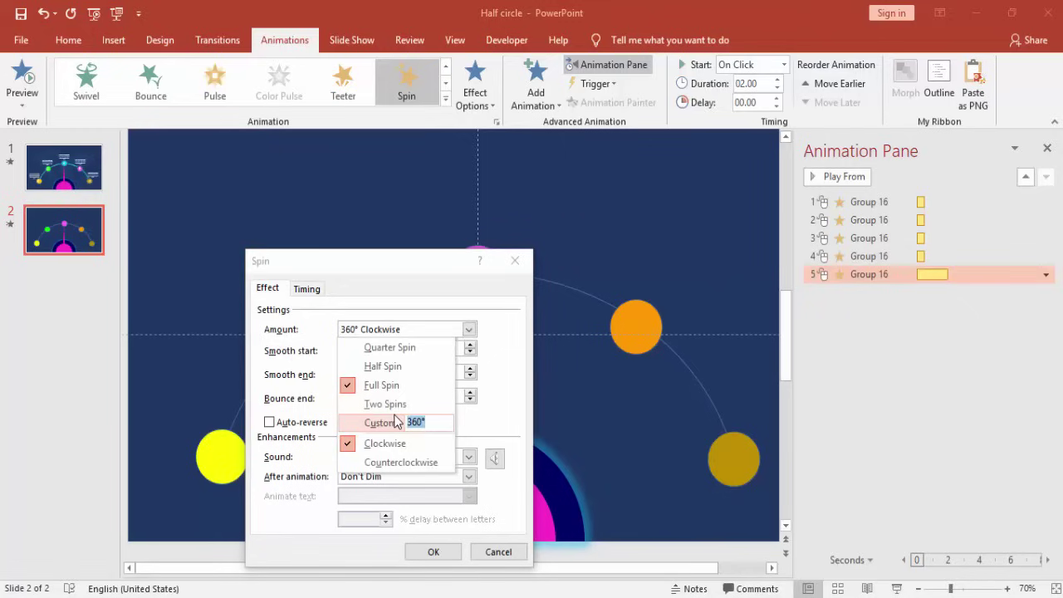
{"action": "key", "text": "Return"}
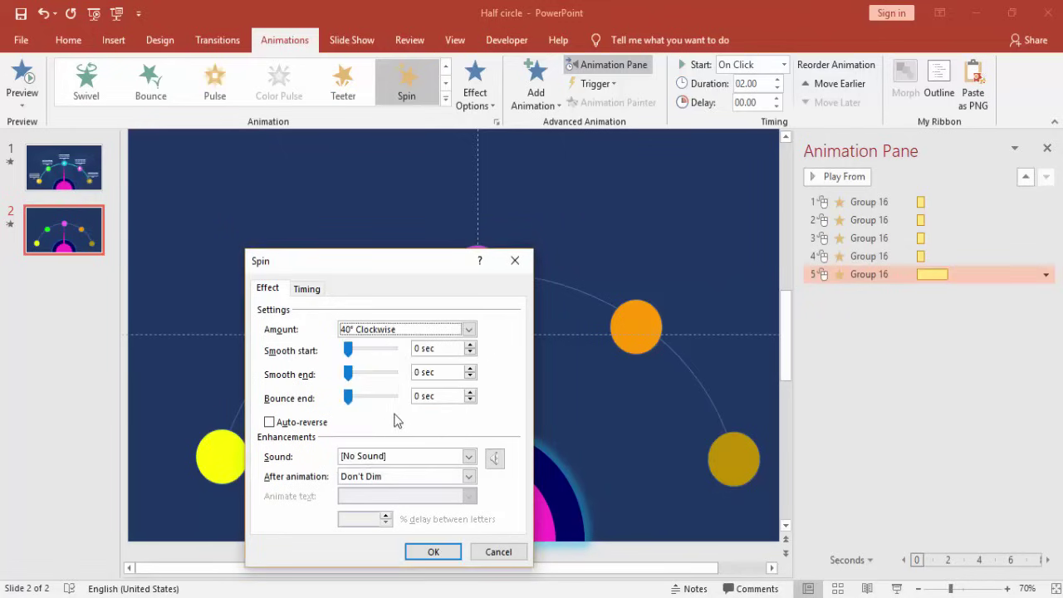
- Give the needle's fifth spin a smooth start of about 0.22 sec, a bounce end of about 0.23 sec and a 0.5-second duration
{"action": "left_click_drag", "start_coordinate": [349, 351], "coordinate": [366, 350]}
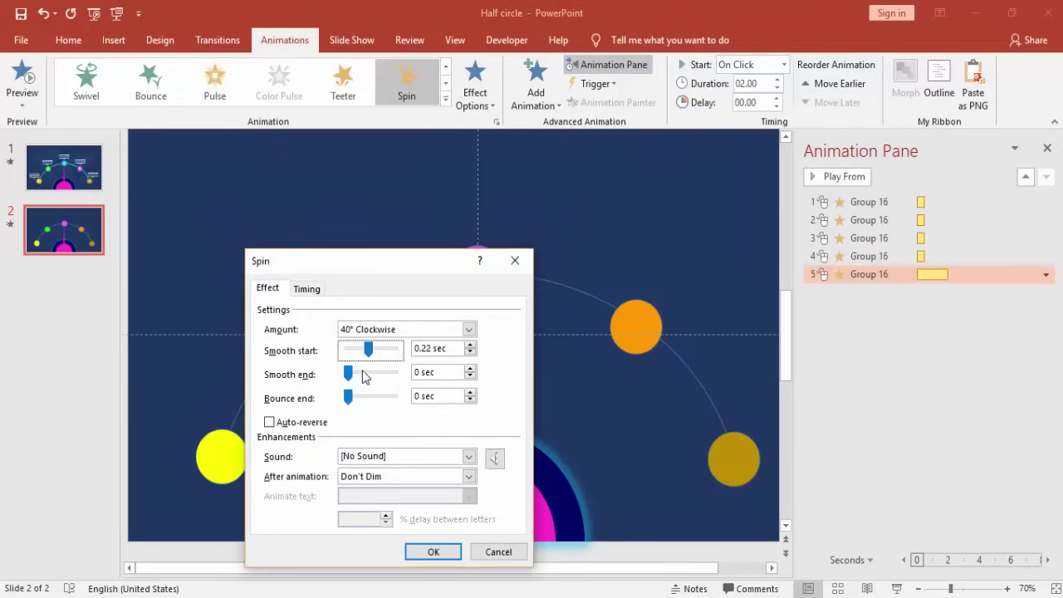
{"action": "left_click_drag", "start_coordinate": [349, 398], "coordinate": [362, 400]}
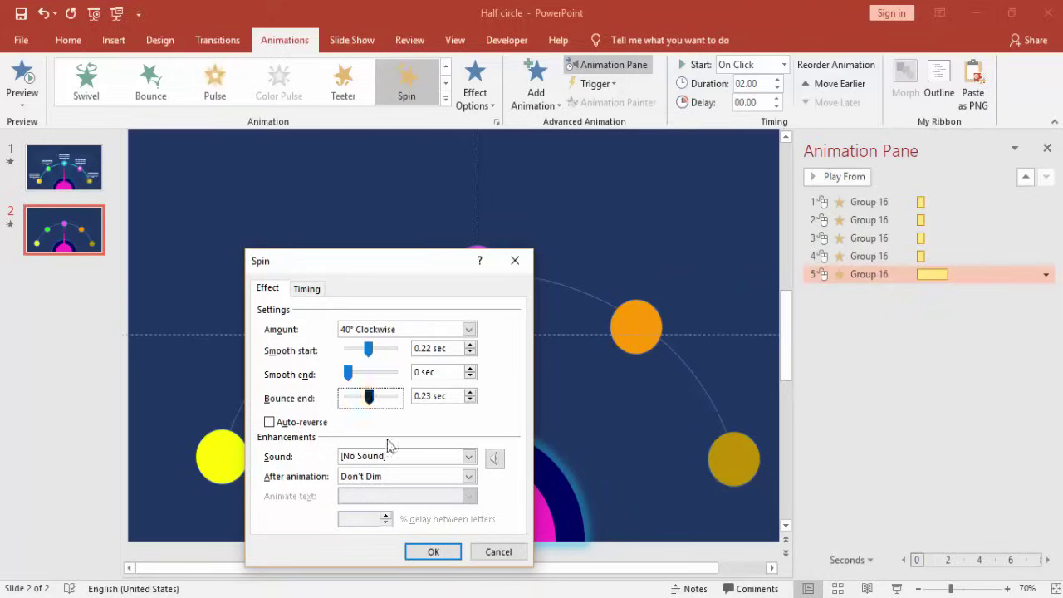
{"action": "left_click", "coordinate": [433, 551]}
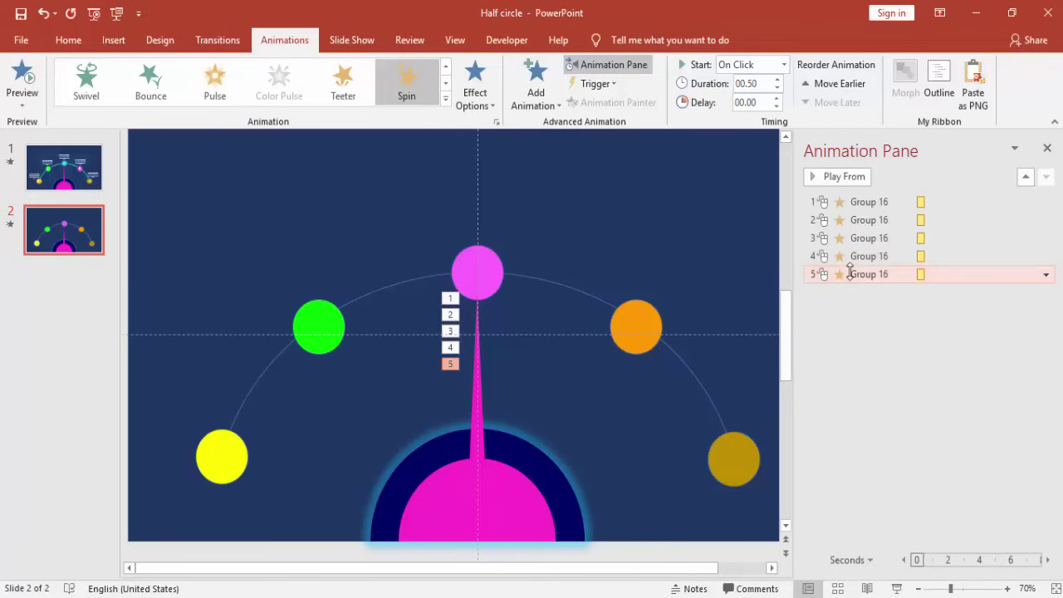
- Set the custom amount of the needle's fifth spin to 38° clockwise
{"action": "double_click", "coordinate": [849, 274]}
{"action": "left_click", "coordinate": [468, 329]}
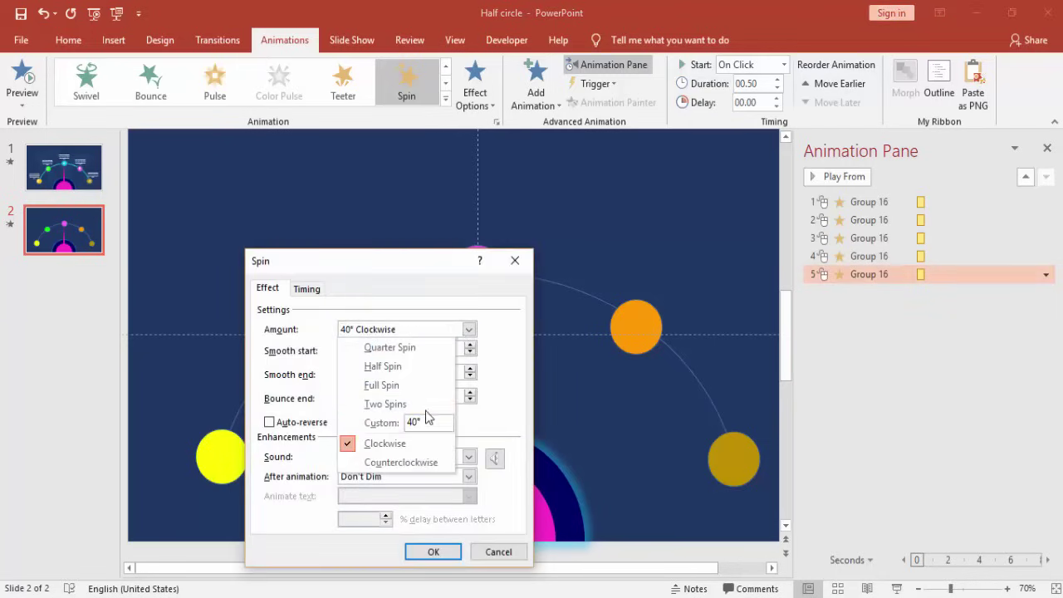
{"action": "left_click", "coordinate": [367, 423]}
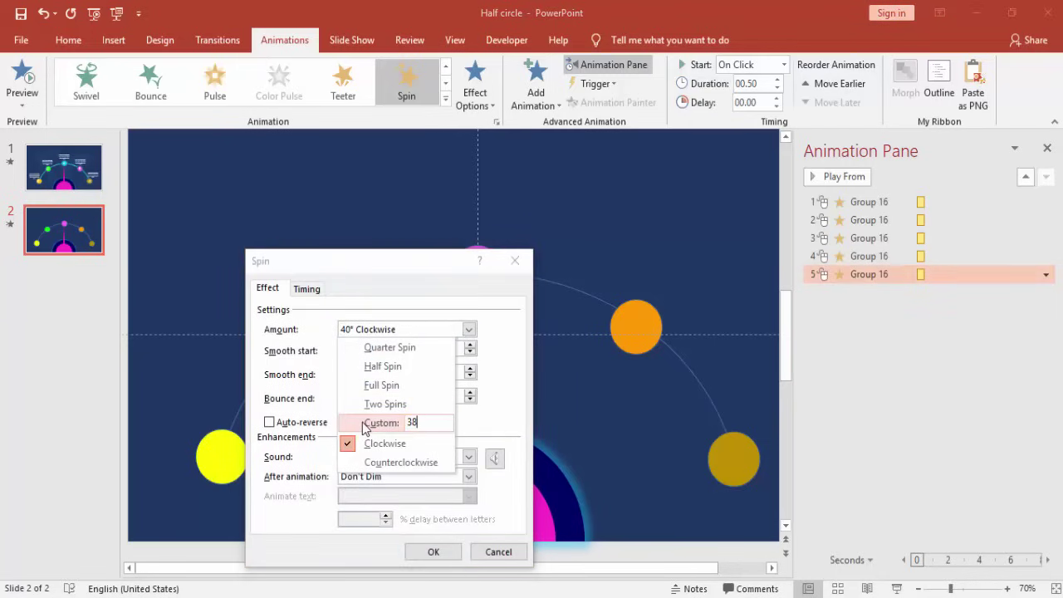
{"action": "key", "text": "Return"}
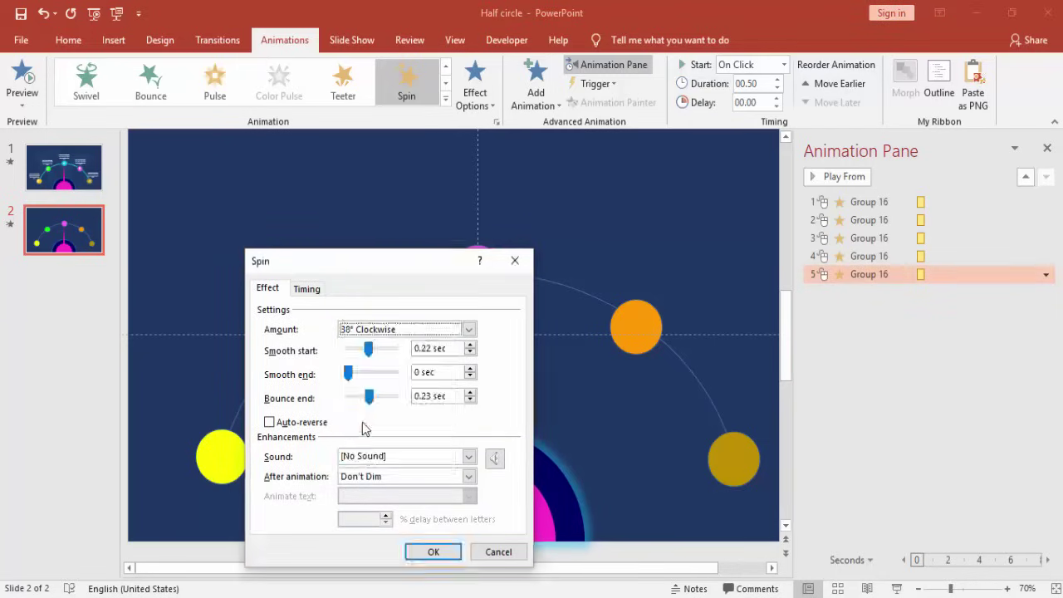
{"action": "left_click", "coordinate": [432, 551]}
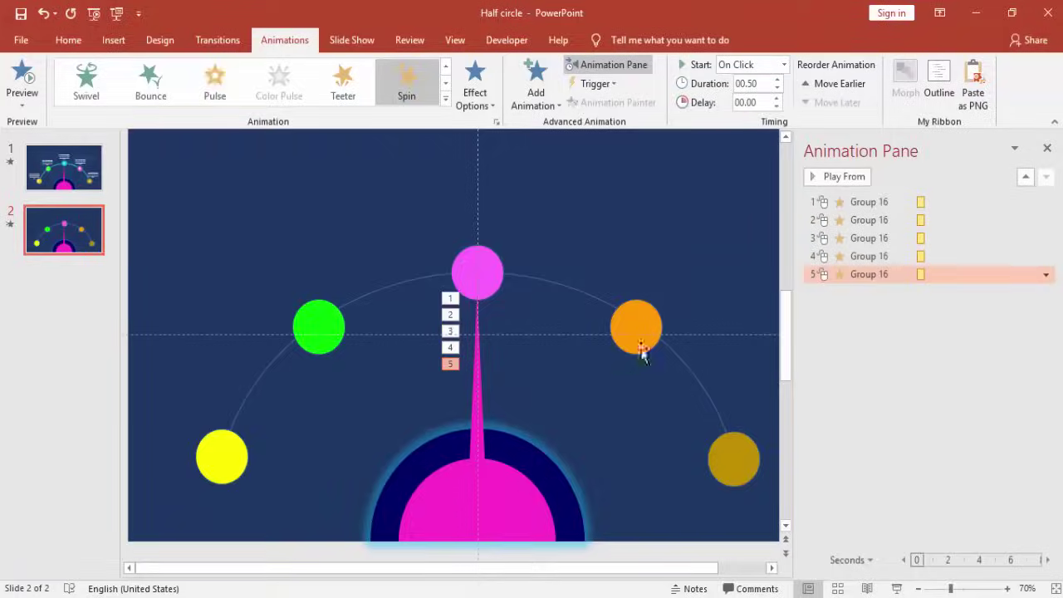
- Set the fifth spin's custom amount to 37° clockwise and close the Animation Pane
{"action": "double_click", "coordinate": [818, 273]}
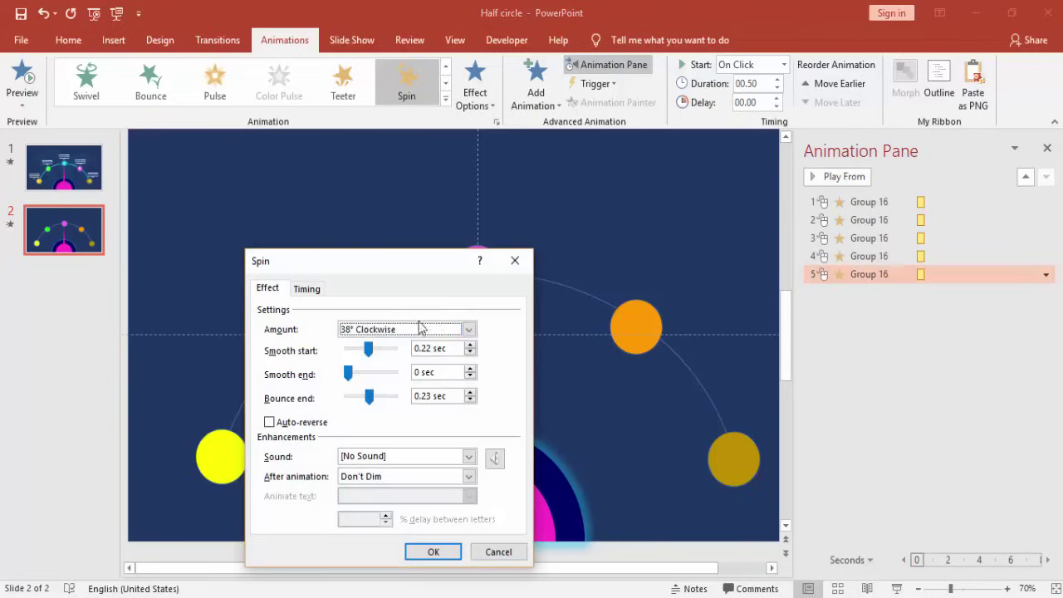
{"action": "left_click", "coordinate": [469, 330]}
{"action": "left_click", "coordinate": [433, 423]}
{"action": "type", "text": "37"}
{"action": "key", "text": "Return"}
{"action": "left_click", "coordinate": [430, 551]}
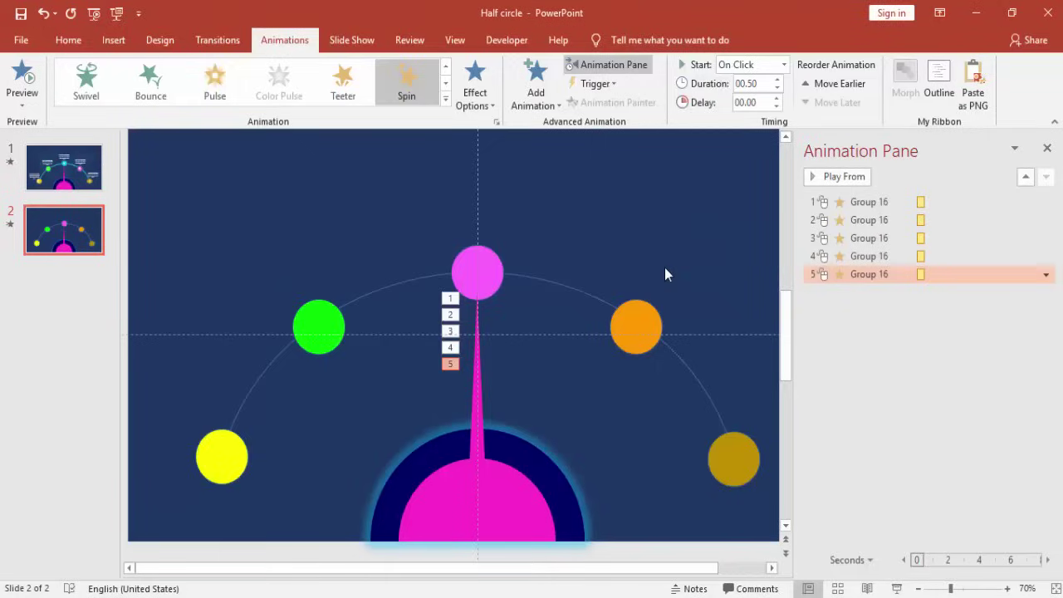
{"action": "left_click", "coordinate": [665, 274]}
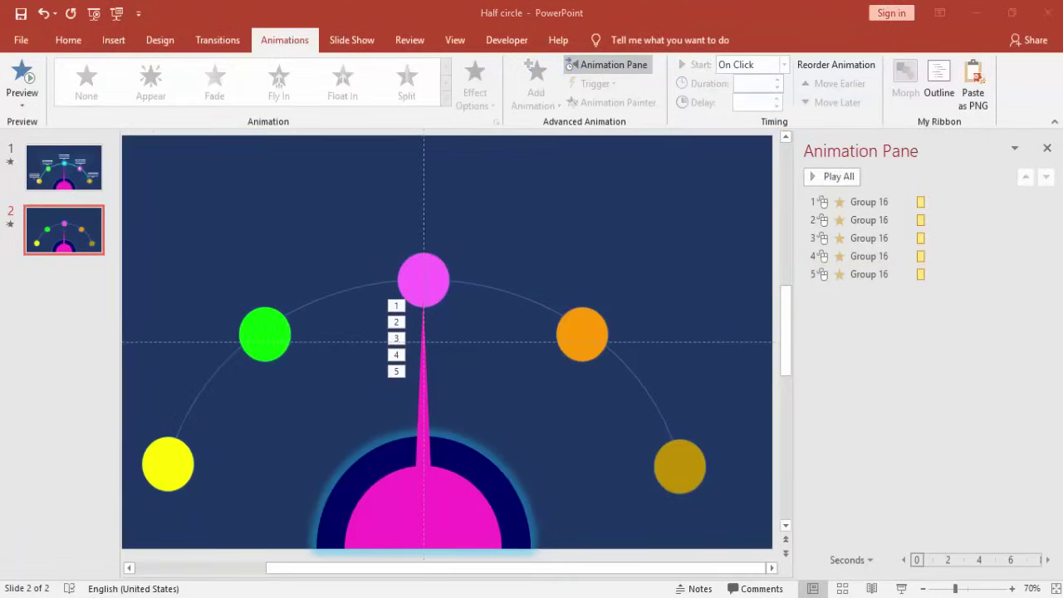
{"action": "left_click", "coordinate": [1047, 149]}
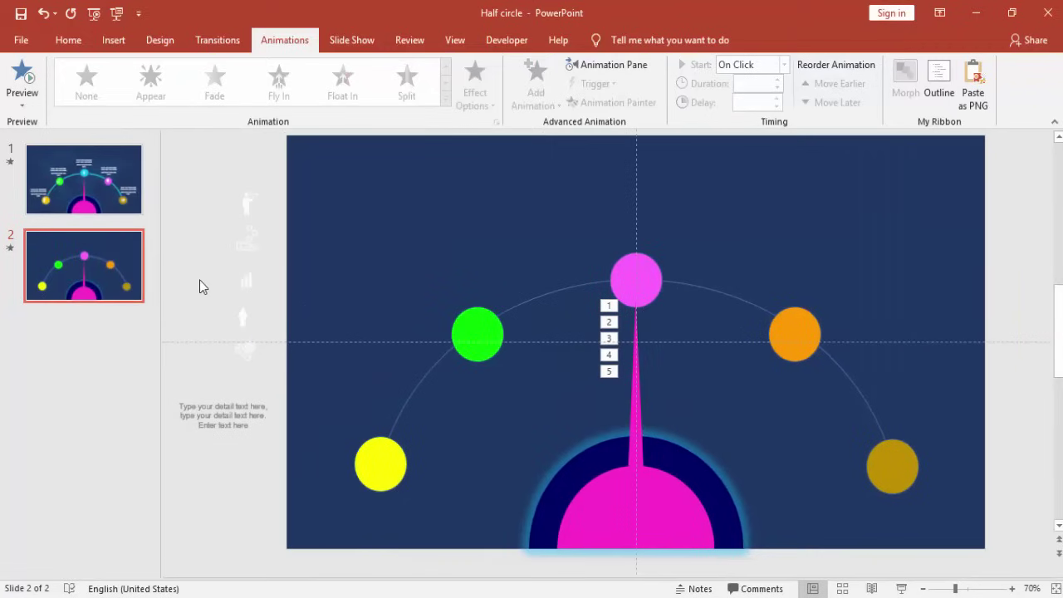
- Place the person, hand-with-coins, bar chart, arrow and wrench icons on the yellow, green, magenta, orange and dark gold circles respectively
{"action": "left_click", "coordinate": [246, 200]}
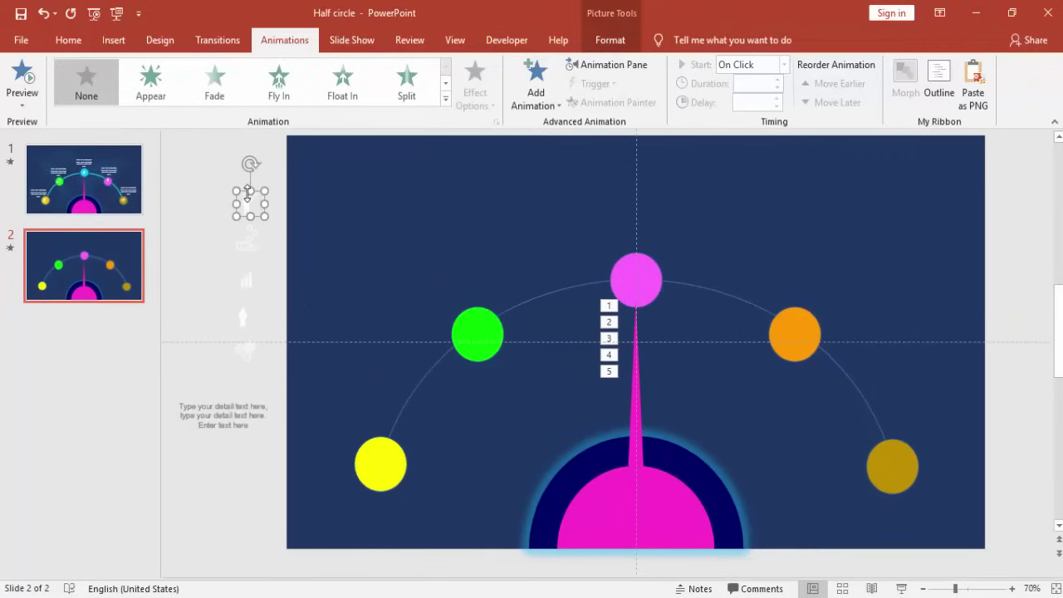
{"action": "left_click_drag", "start_coordinate": [246, 203], "coordinate": [379, 463]}
{"action": "left_click_drag", "start_coordinate": [249, 251], "coordinate": [472, 339]}
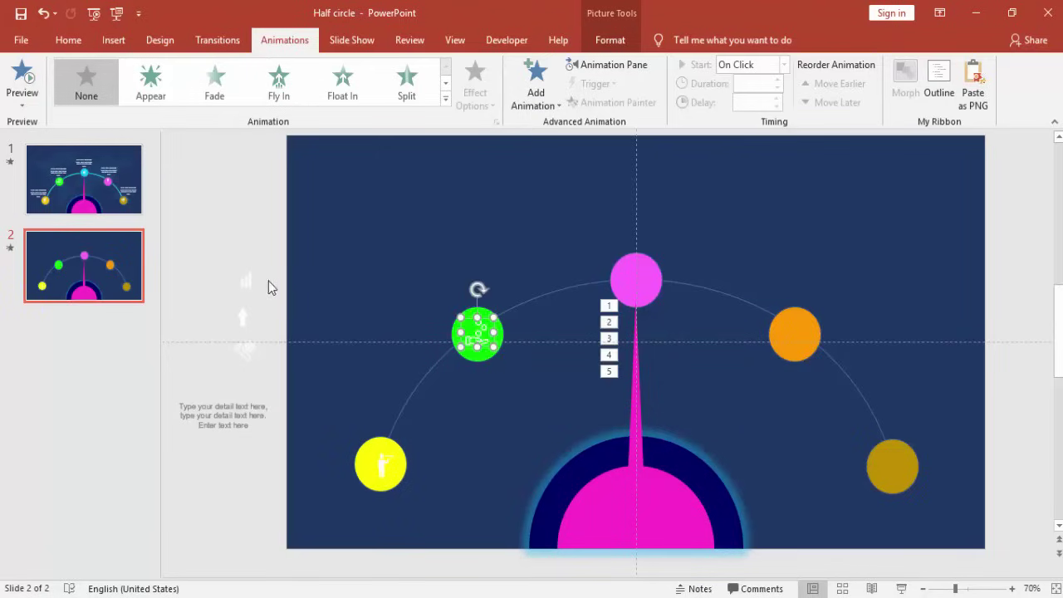
{"action": "left_click", "coordinate": [251, 281]}
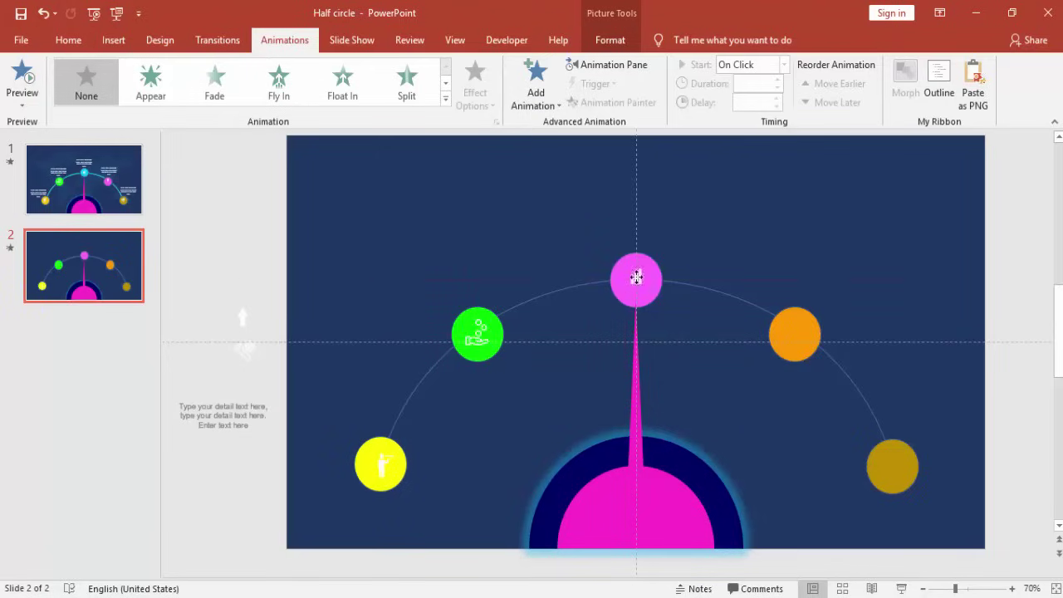
{"action": "left_click_drag", "start_coordinate": [635, 277], "coordinate": [635, 278]}
{"action": "left_click_drag", "start_coordinate": [240, 324], "coordinate": [790, 335]}
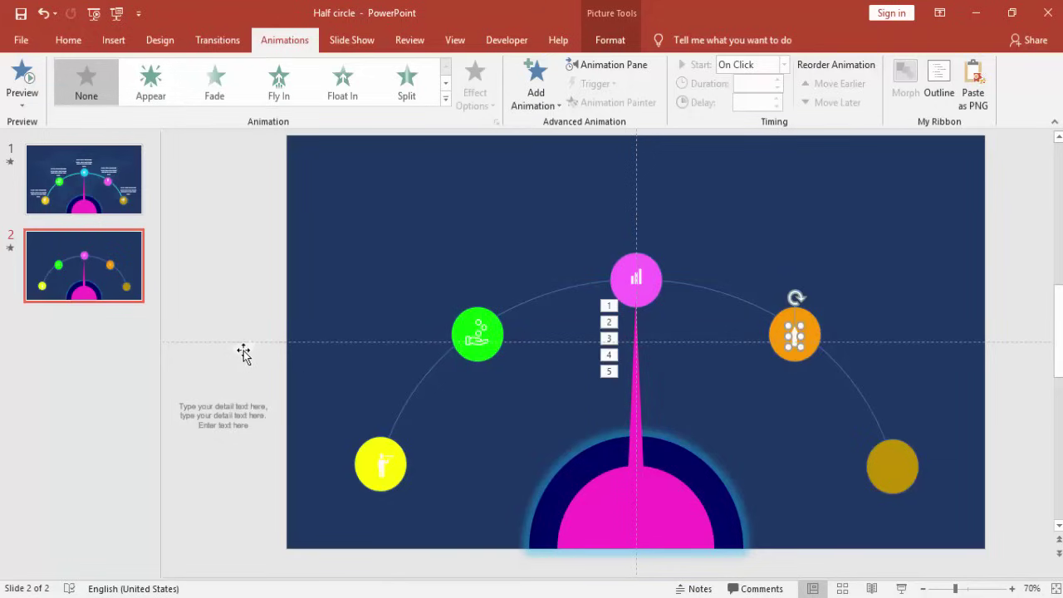
{"action": "left_click_drag", "start_coordinate": [246, 351], "coordinate": [891, 470]}
- Place the off-slide detail text box above the yellow circle and format its text in white at size 14
{"action": "left_click", "coordinate": [236, 415]}
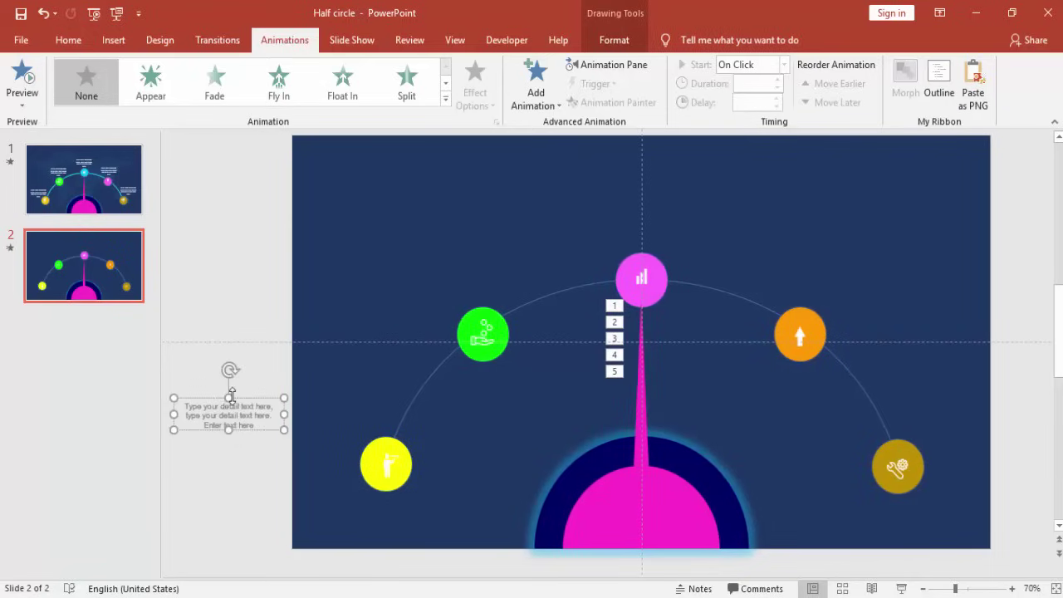
{"action": "left_click_drag", "start_coordinate": [248, 397], "coordinate": [370, 397]}
{"action": "left_click", "coordinate": [66, 40]}
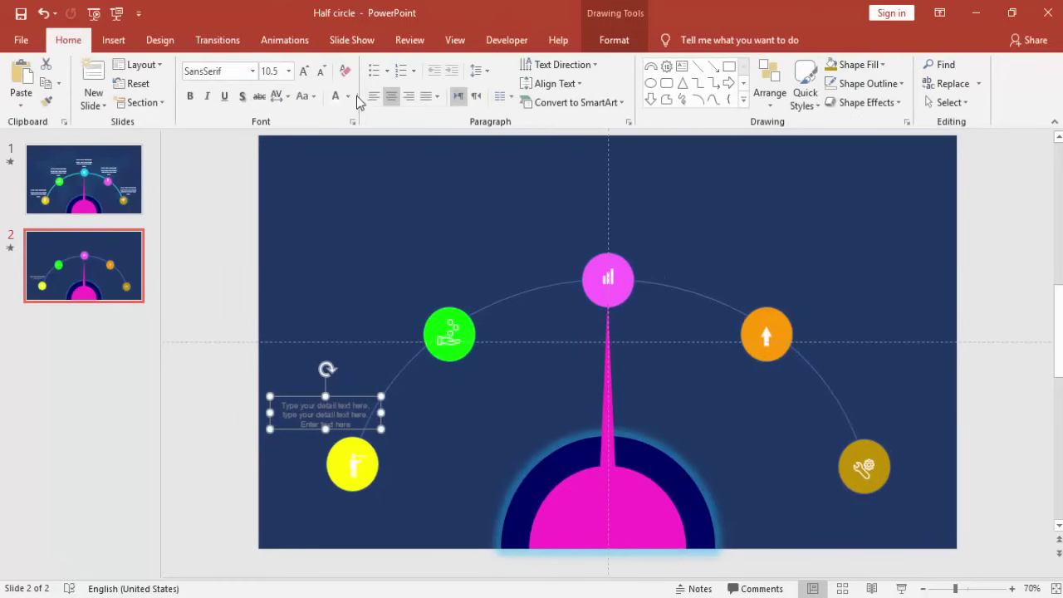
{"action": "left_click", "coordinate": [304, 71]}
{"action": "left_click", "coordinate": [304, 72]}
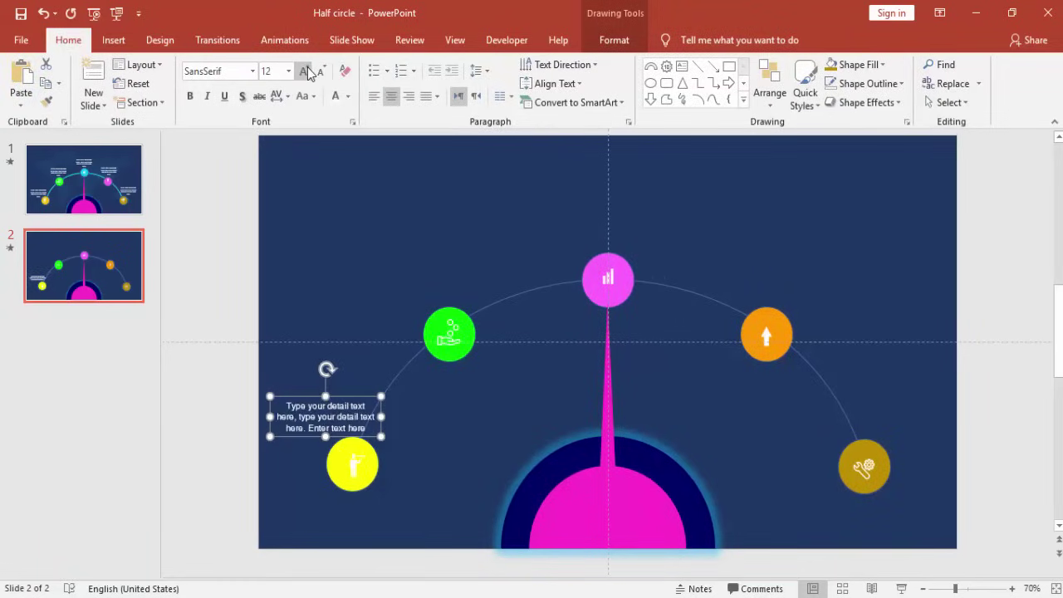
{"action": "left_click", "coordinate": [305, 72]}
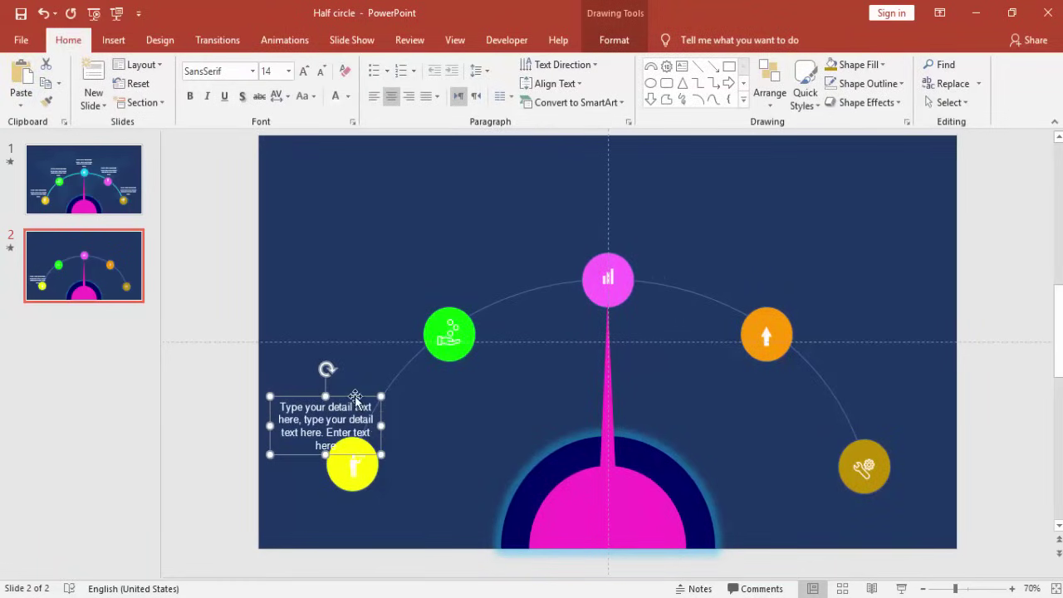
{"action": "left_click_drag", "start_coordinate": [354, 396], "coordinate": [347, 369]}
- Duplicate the detail text box four times, placing one copy above each of the green, magenta, orange and dark gold circles
{"action": "key", "text": "ctrl+d"}
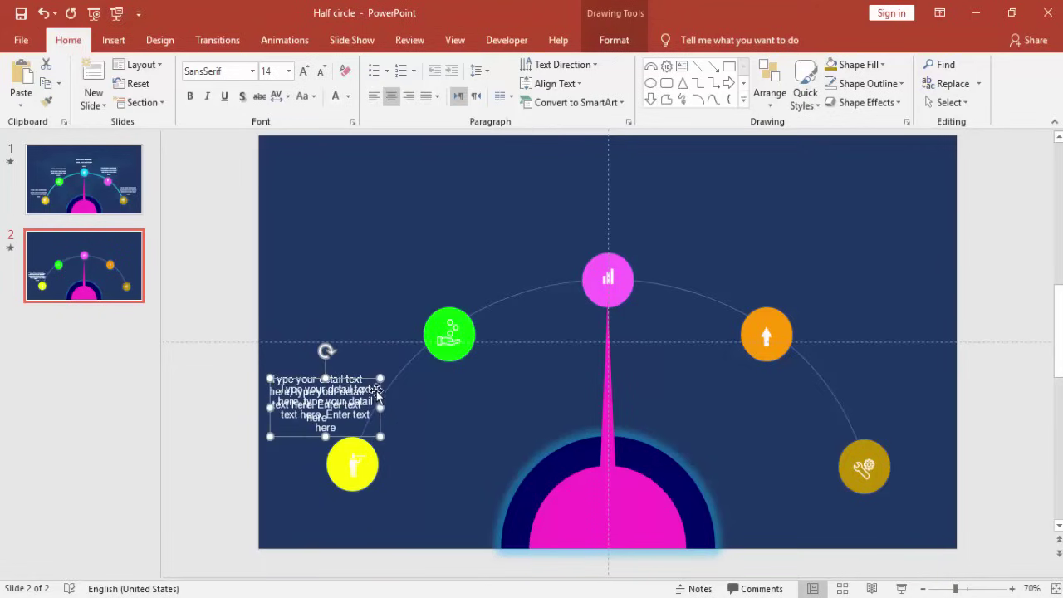
{"action": "left_click_drag", "start_coordinate": [368, 383], "coordinate": [479, 242]}
{"action": "key", "text": "ctrl+d"}
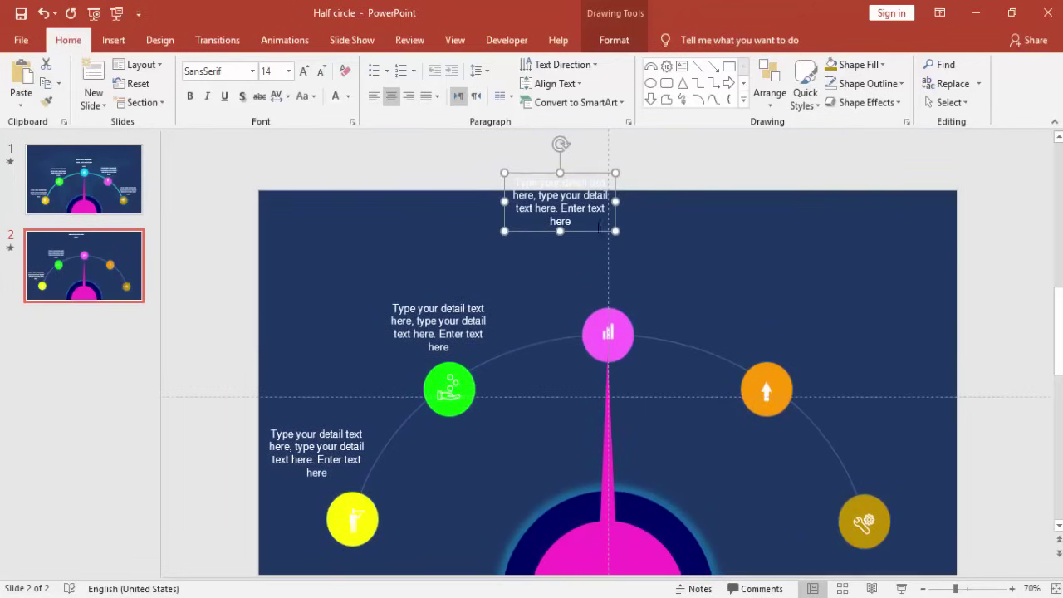
{"action": "left_click_drag", "start_coordinate": [593, 230], "coordinate": [631, 261]}
{"action": "key", "text": "ctrl+d"}
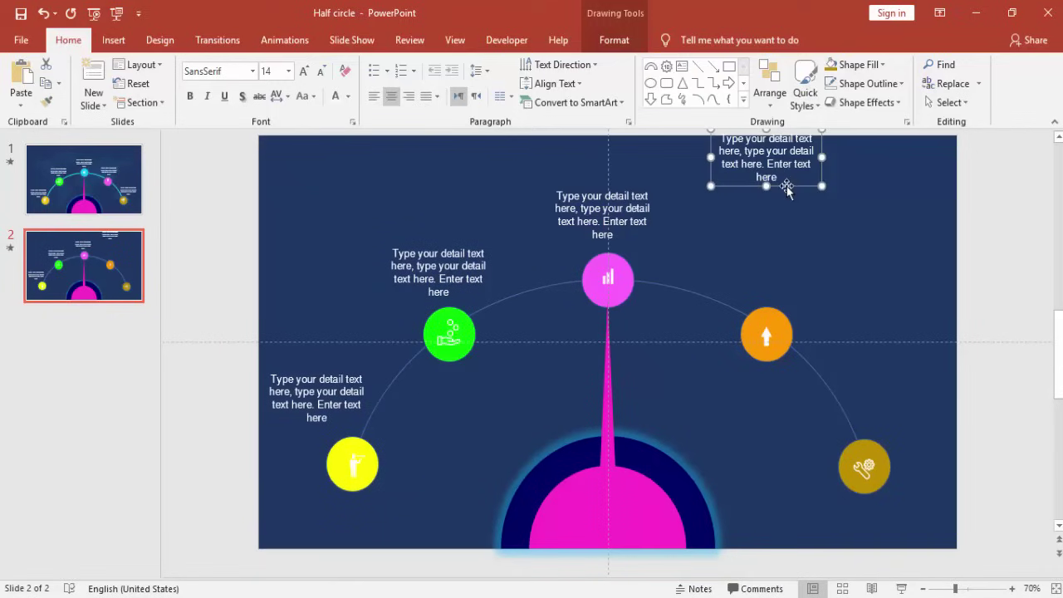
{"action": "left_click_drag", "start_coordinate": [786, 189], "coordinate": [799, 289]}
{"action": "key", "text": "ctrl+d"}
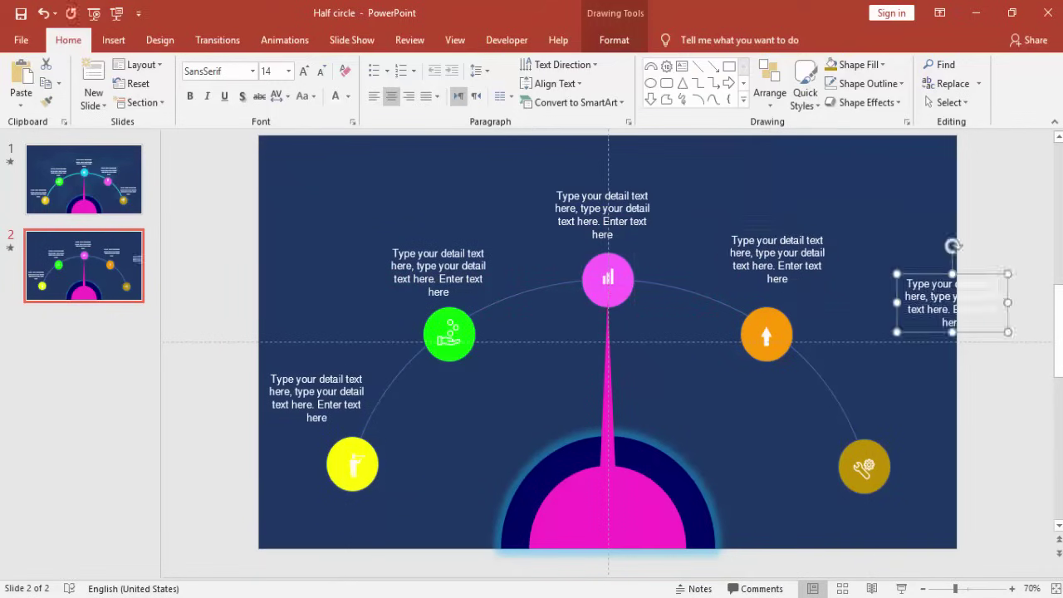
{"action": "left_click_drag", "start_coordinate": [919, 332], "coordinate": [866, 426]}
{"action": "left_click", "coordinate": [898, 270]}
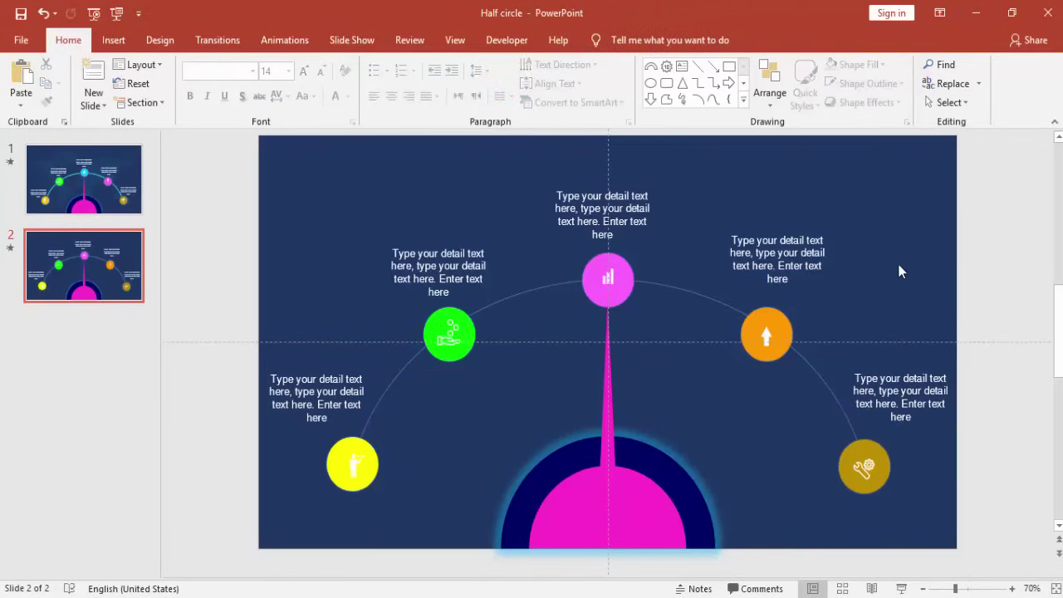
- Apply the third outer shadow preset in the first row to the person icon on the yellow circle
{"action": "left_click", "coordinate": [353, 469]}
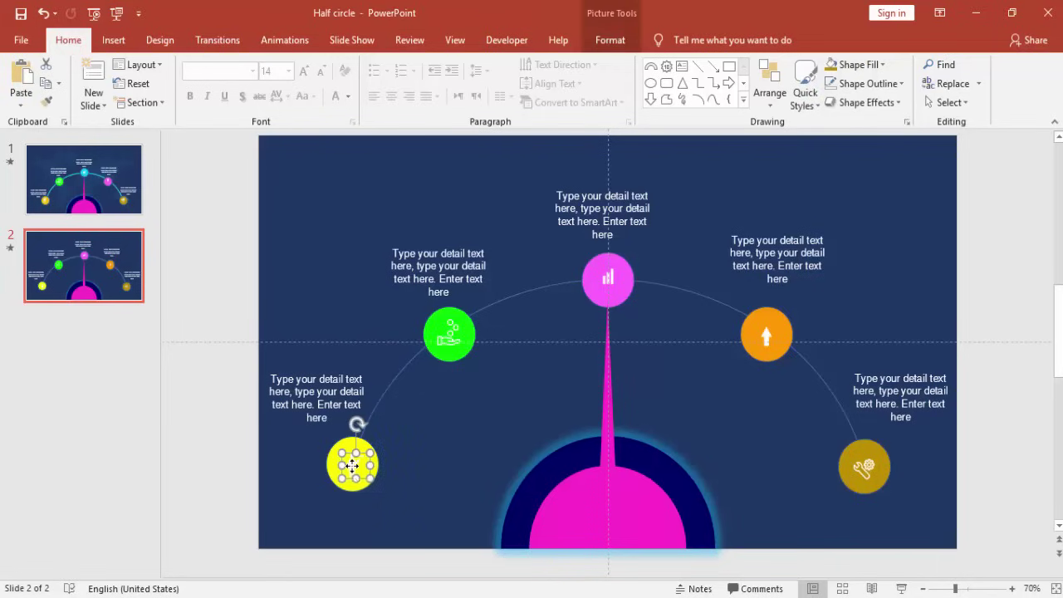
{"action": "right_click", "coordinate": [352, 467]}
{"action": "left_click", "coordinate": [402, 433]}
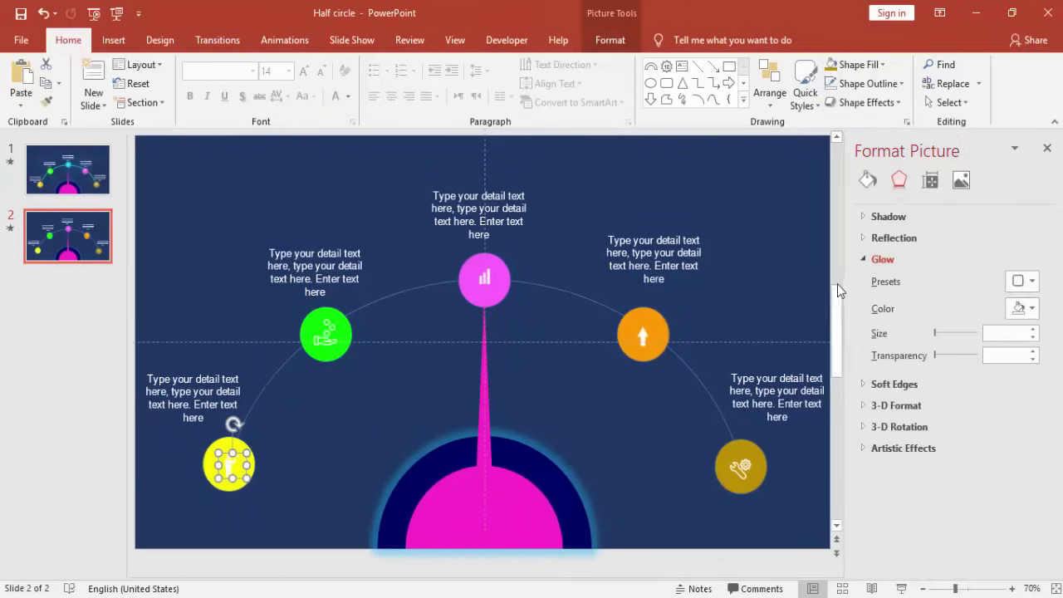
{"action": "left_click", "coordinate": [947, 218]}
{"action": "left_click", "coordinate": [1029, 239]}
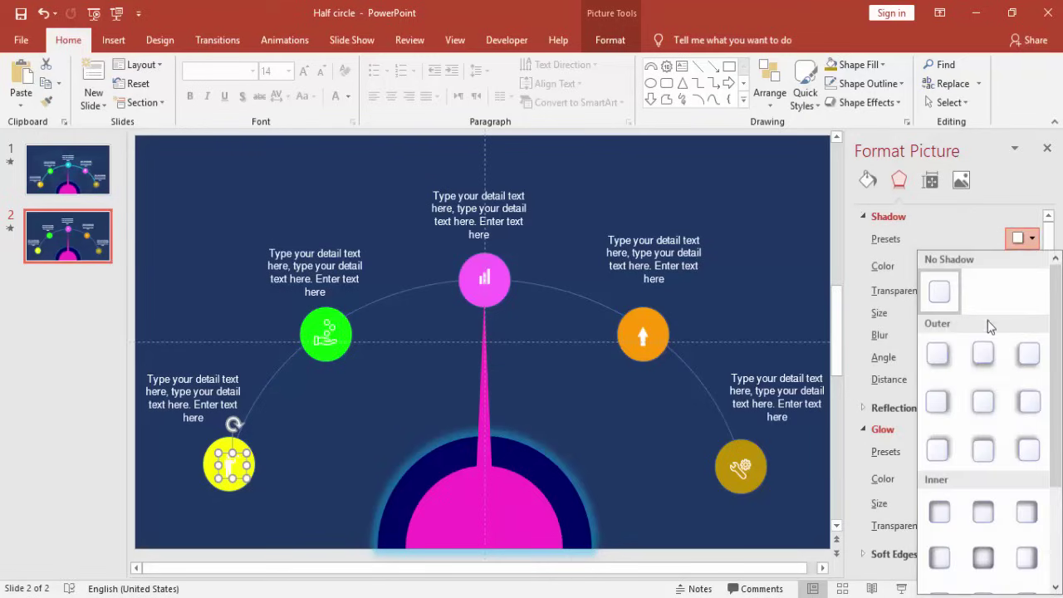
{"action": "left_click", "coordinate": [1024, 352]}
- Apply the same outer shadow preset to the hand-with-coins icon on the green circle
{"action": "left_click", "coordinate": [334, 335]}
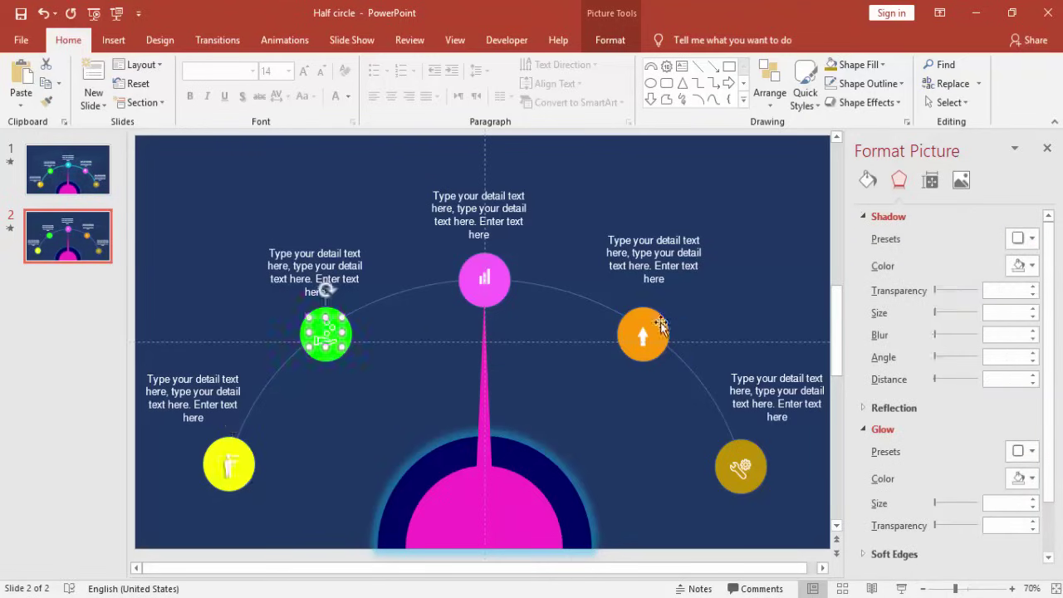
{"action": "left_click", "coordinate": [1028, 241]}
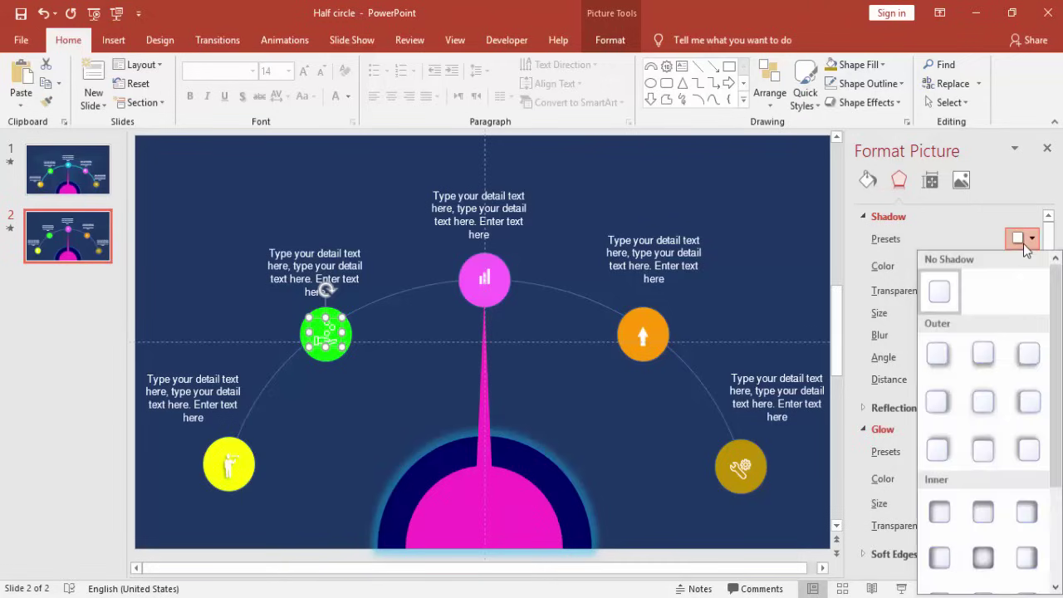
{"action": "left_click", "coordinate": [1027, 354]}
- Apply the same outer shadow preset to the bar chart, arrow and wrench icons together
{"action": "left_click", "coordinate": [484, 279]}
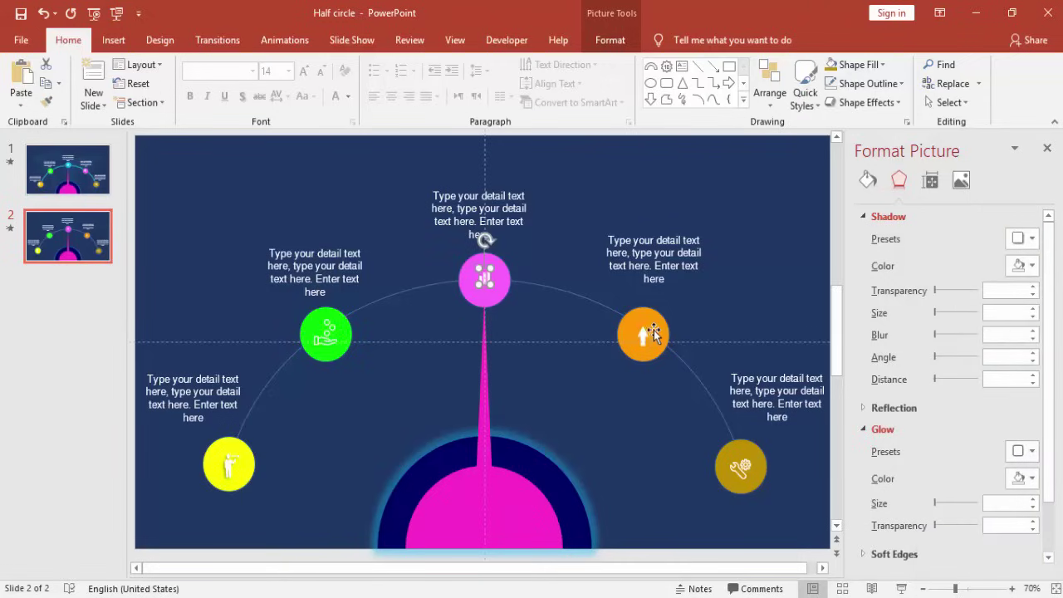
{"action": "left_click", "coordinate": [643, 336]}
{"action": "left_click", "coordinate": [741, 467], "text": "shift"}
{"action": "left_click", "coordinate": [1021, 239]}
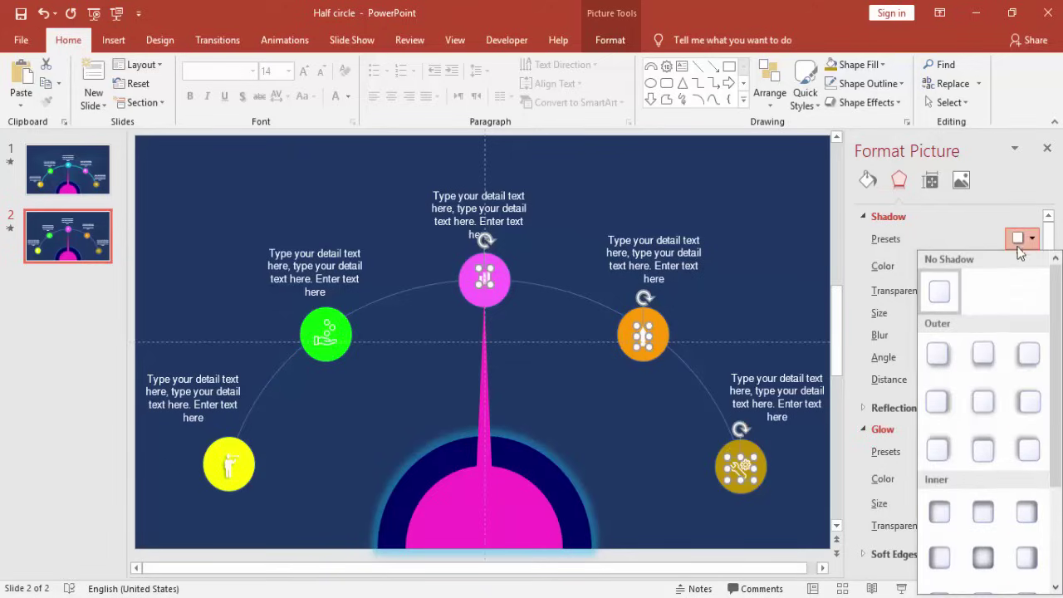
{"action": "left_click", "coordinate": [1027, 352]}
{"action": "left_click", "coordinate": [755, 260]}
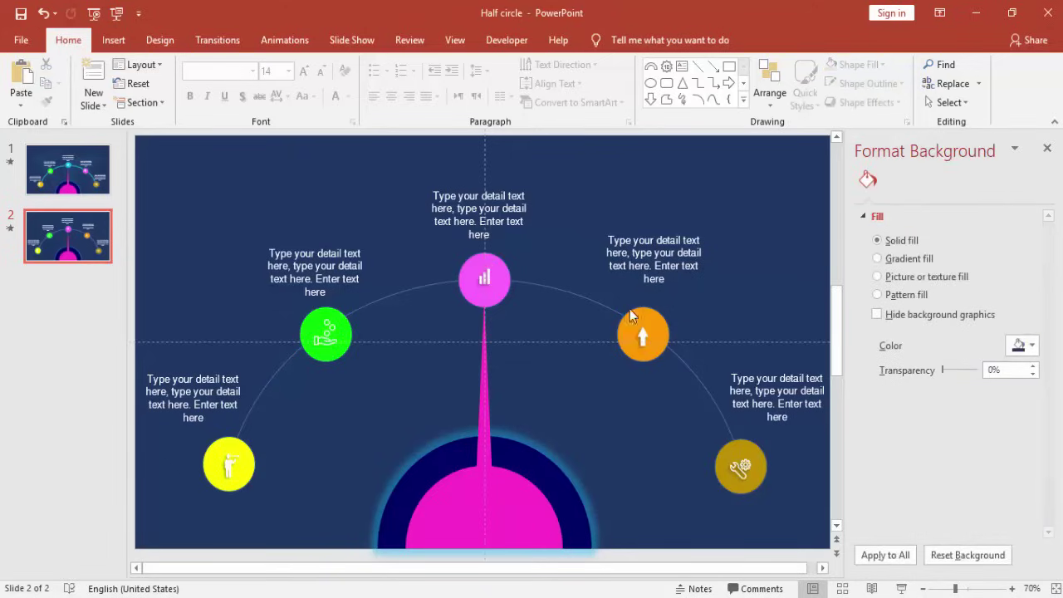
- Group the person icon on the yellow circle with the detail text box above it
{"action": "left_click", "coordinate": [229, 467]}
{"action": "left_click", "coordinate": [220, 368], "text": "shift"}
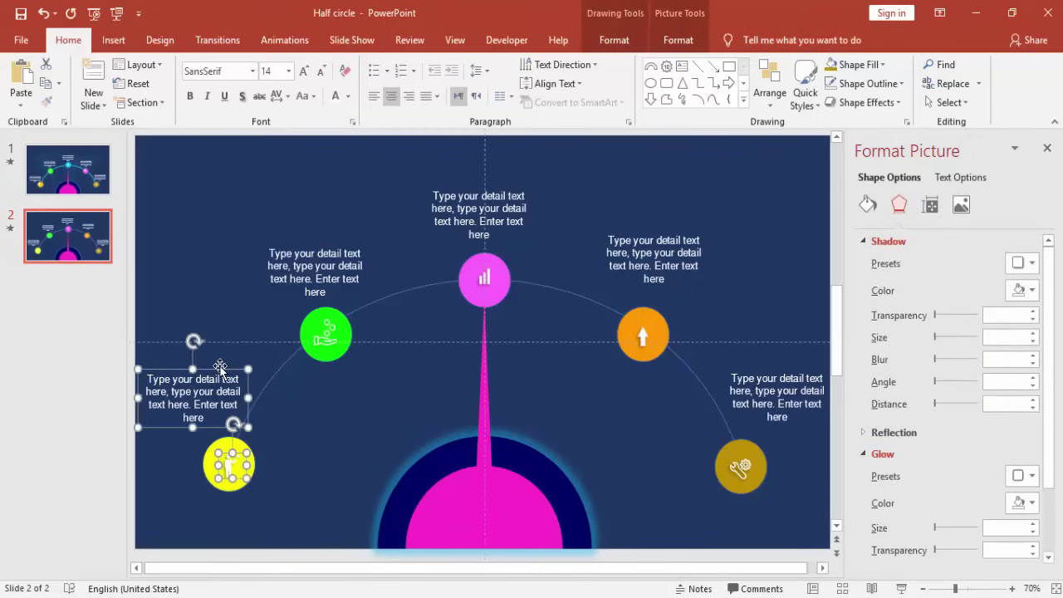
{"action": "right_click", "coordinate": [221, 371]}
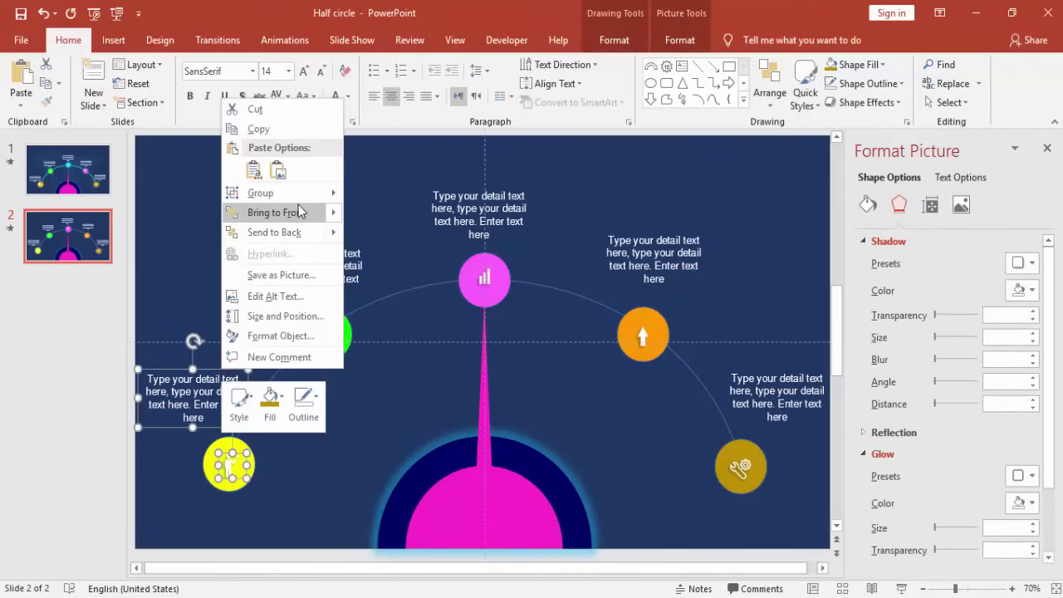
{"action": "mouse_move", "coordinate": [302, 199]}
{"action": "left_click", "coordinate": [379, 195]}
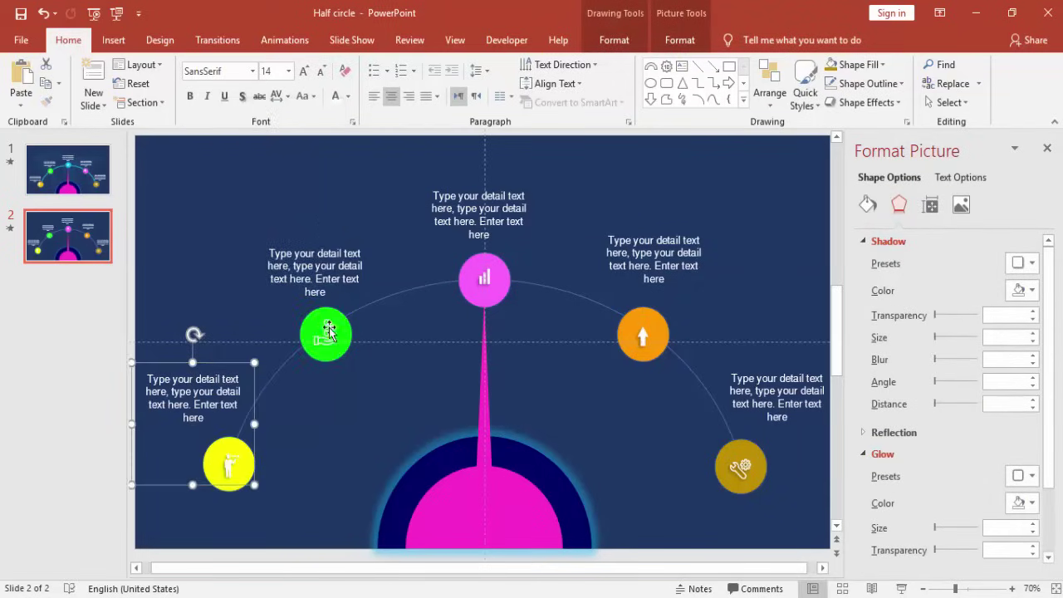
- Group the hand-with-coins icon on the green circle with the detail text box above it
{"action": "left_click", "coordinate": [326, 336]}
{"action": "left_click", "coordinate": [341, 259], "text": "shift"}
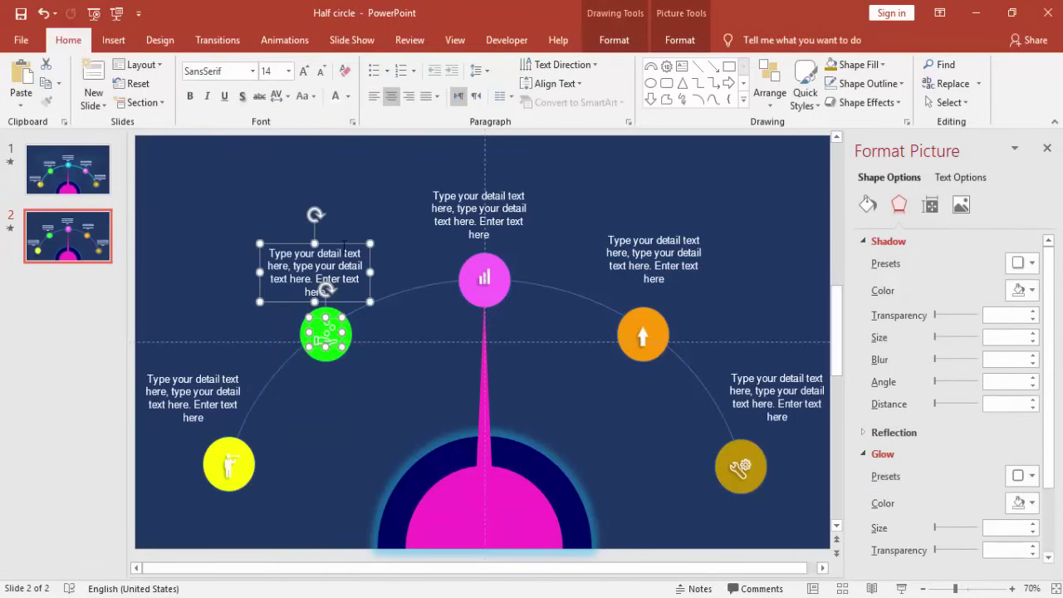
{"action": "right_click", "coordinate": [342, 245]}
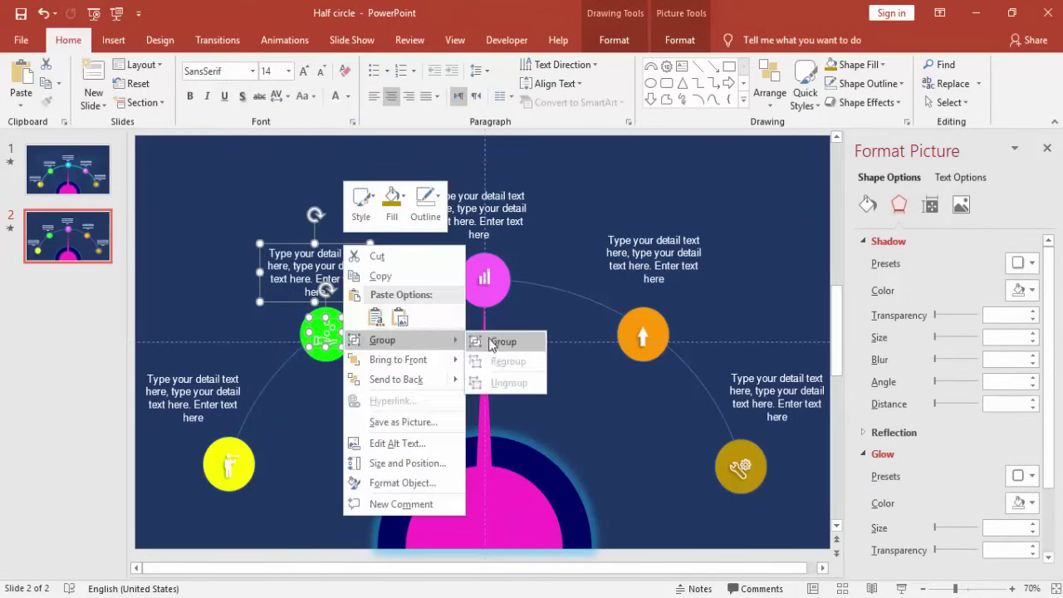
{"action": "mouse_move", "coordinate": [451, 344]}
{"action": "left_click", "coordinate": [491, 343]}
- Group the bar chart icon on the magenta circle with the detail text box above it
{"action": "left_click", "coordinate": [479, 283]}
{"action": "left_click", "coordinate": [481, 234], "text": "shift"}
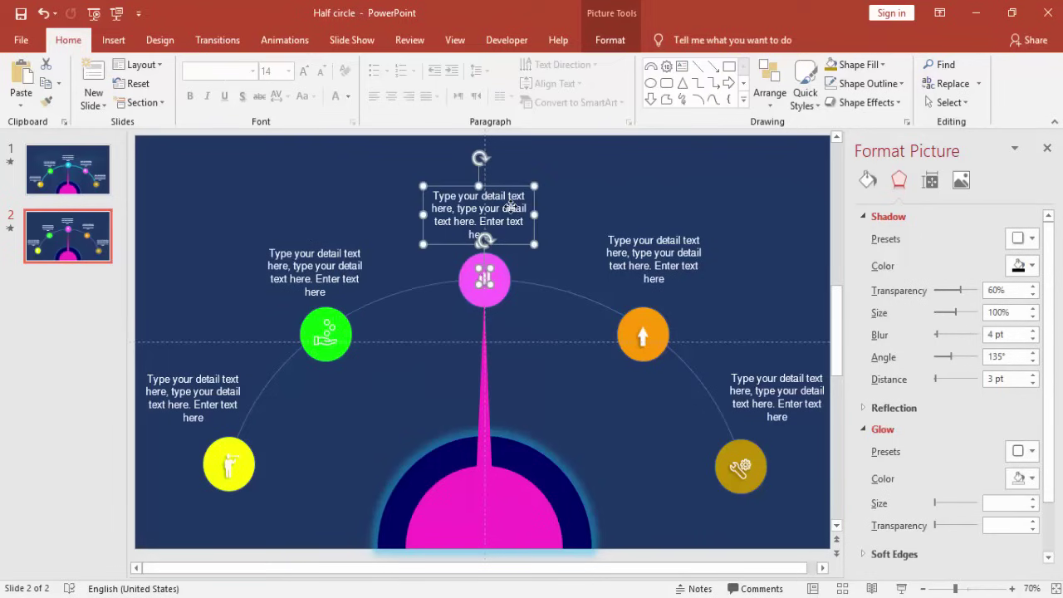
{"action": "right_click", "coordinate": [515, 184]}
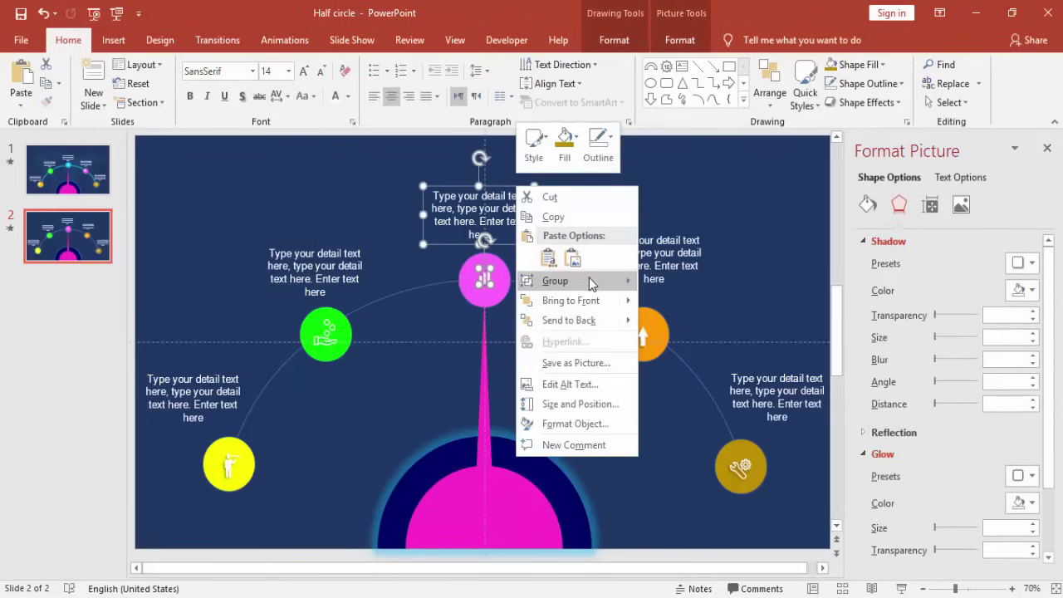
{"action": "mouse_move", "coordinate": [581, 283]}
{"action": "left_click", "coordinate": [658, 280]}
- Group the arrow icon on the orange circle with the detail text box above it
{"action": "left_click", "coordinate": [644, 332]}
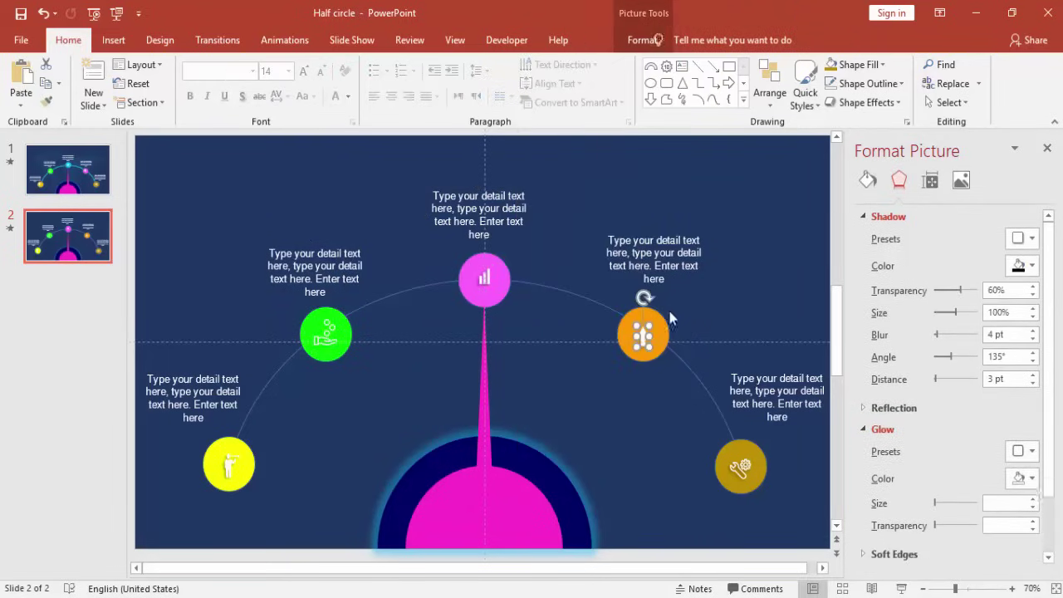
{"action": "left_click", "coordinate": [674, 246], "text": "shift"}
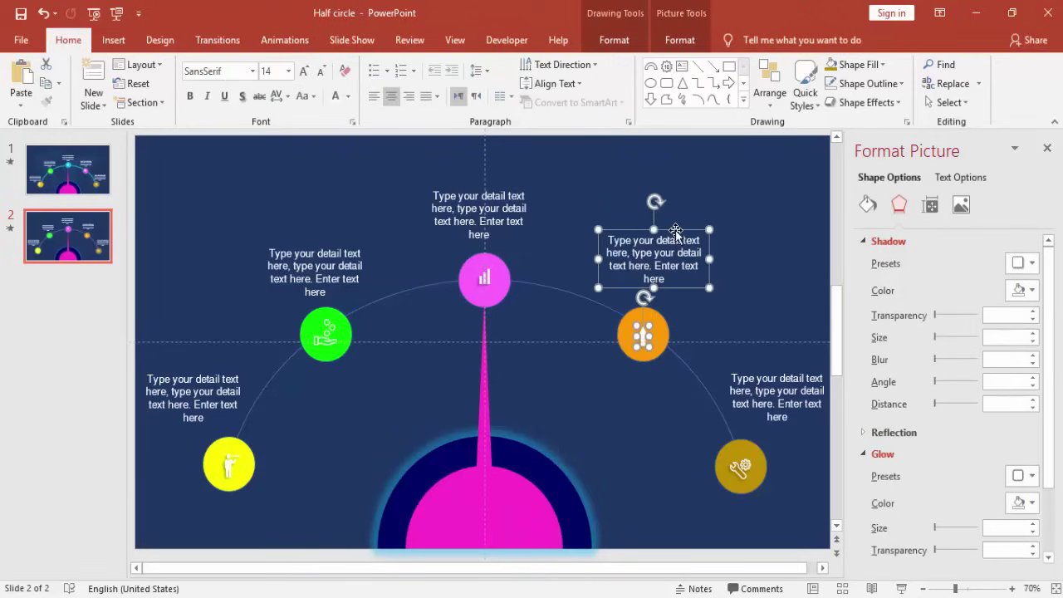
{"action": "right_click", "coordinate": [675, 230]}
{"action": "mouse_move", "coordinate": [719, 325]}
{"action": "left_click", "coordinate": [826, 328]}
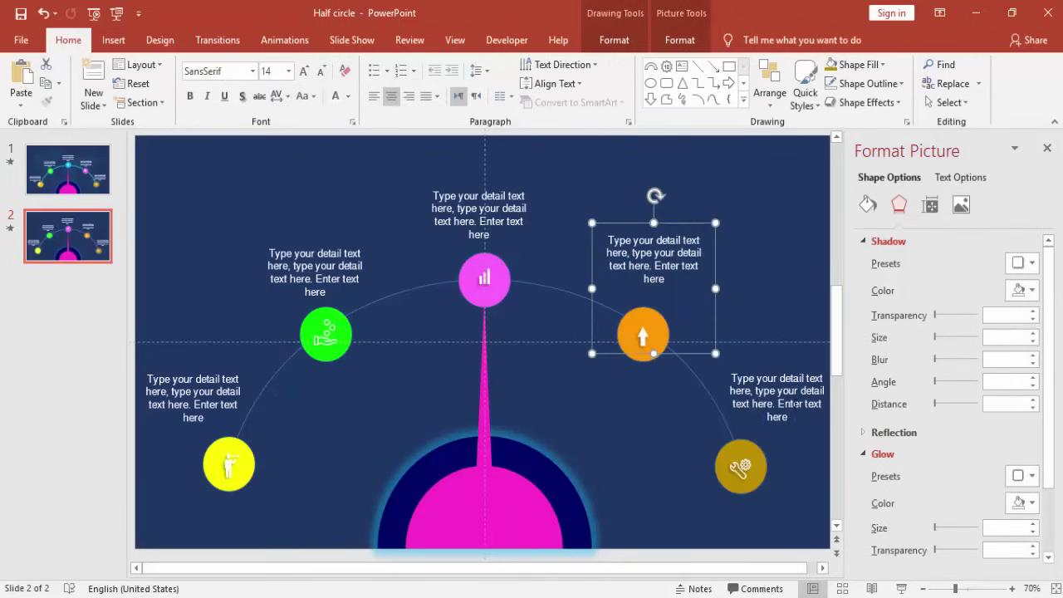
- Group the wrench icon on the dark yellow circle with the detail text box above it
{"action": "left_click", "coordinate": [739, 469]}
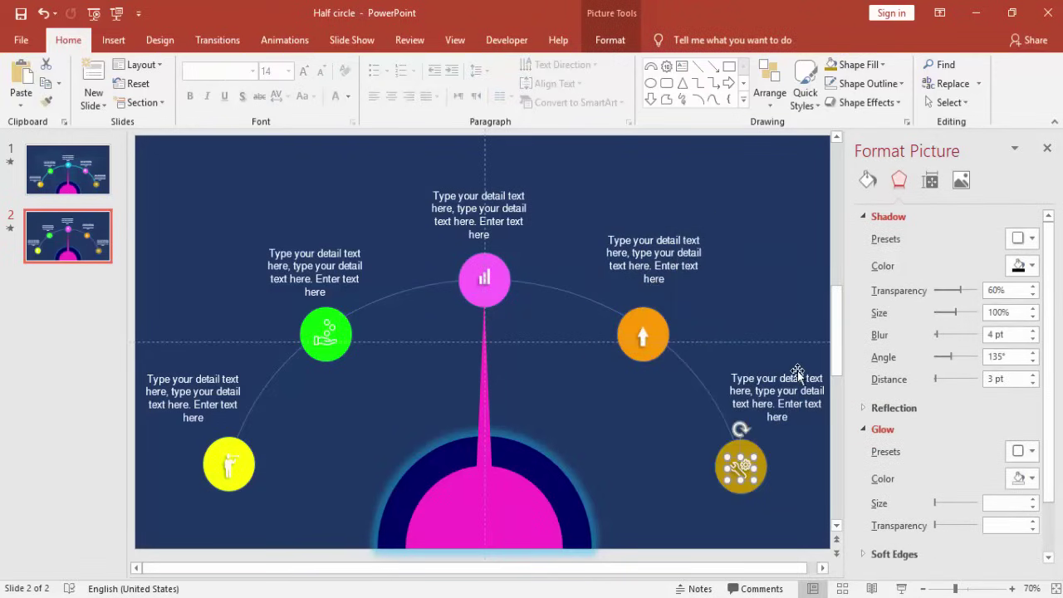
{"action": "left_click", "coordinate": [797, 370], "text": "shift"}
{"action": "right_click", "coordinate": [797, 371]}
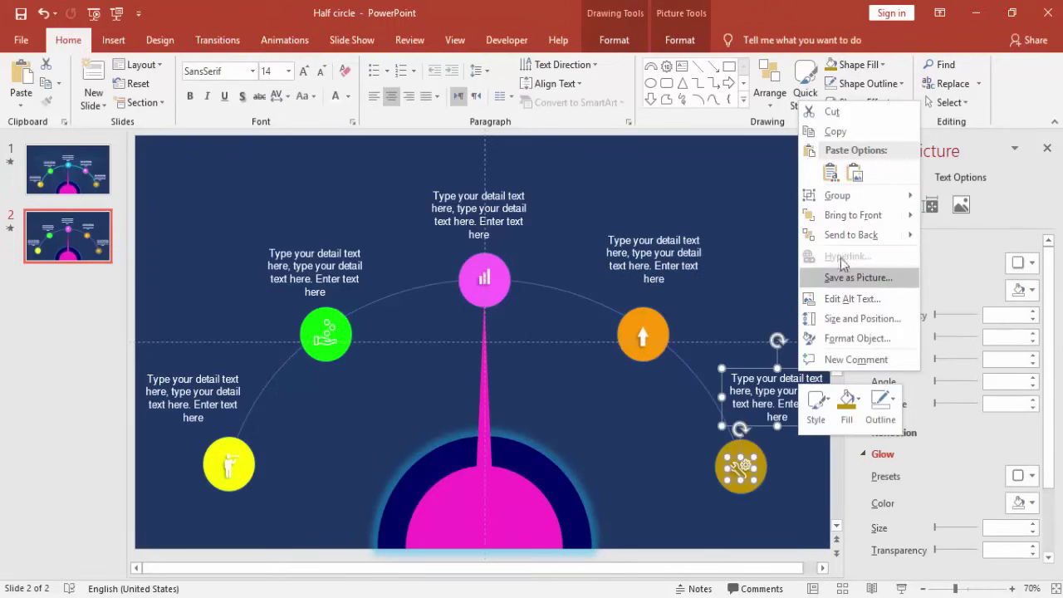
{"action": "mouse_move", "coordinate": [830, 196]}
{"action": "left_click", "coordinate": [930, 204]}
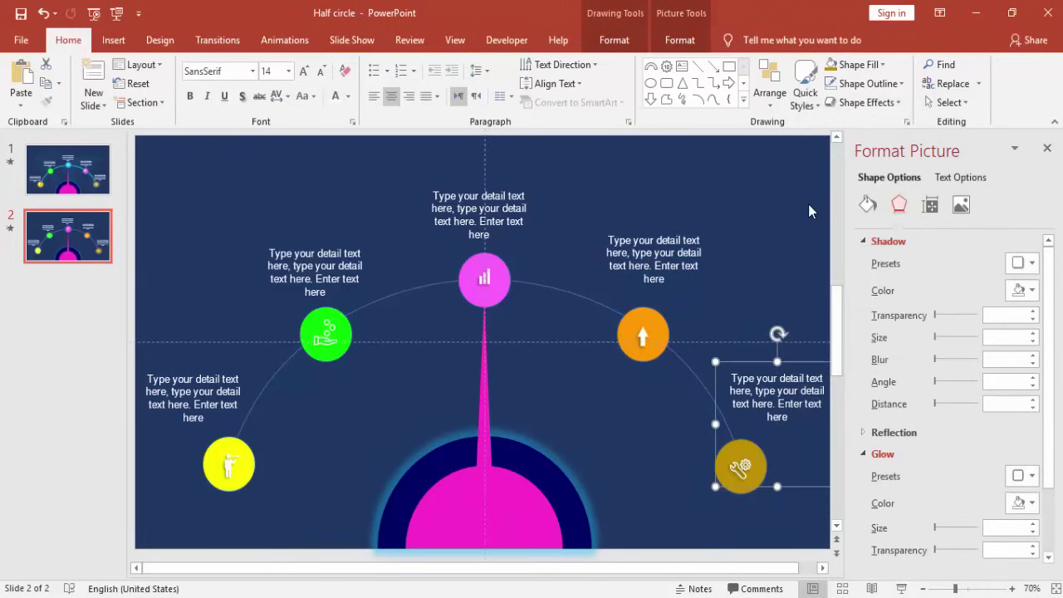
- Display the slide's animation sequence in place of the picture formatting options
{"action": "left_click", "coordinate": [1047, 148]}
{"action": "left_click", "coordinate": [290, 48]}
{"action": "left_click", "coordinate": [591, 65]}
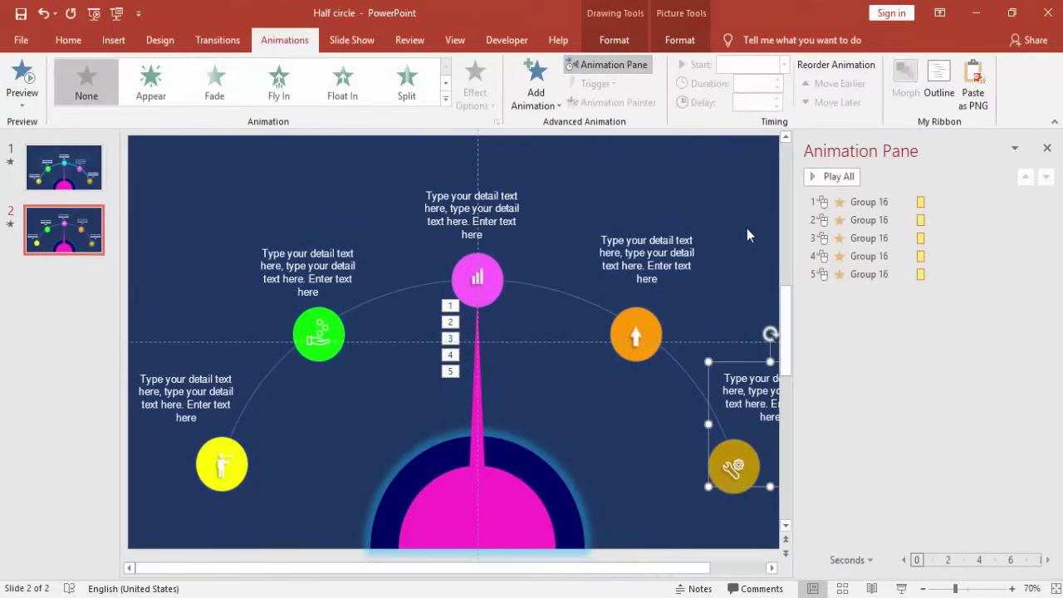
{"action": "left_click", "coordinate": [746, 235]}
- Add a Wipe entrance to the person icon and text group, starting After Previous and ordered right after the first needle spin
{"action": "left_click", "coordinate": [219, 465]}
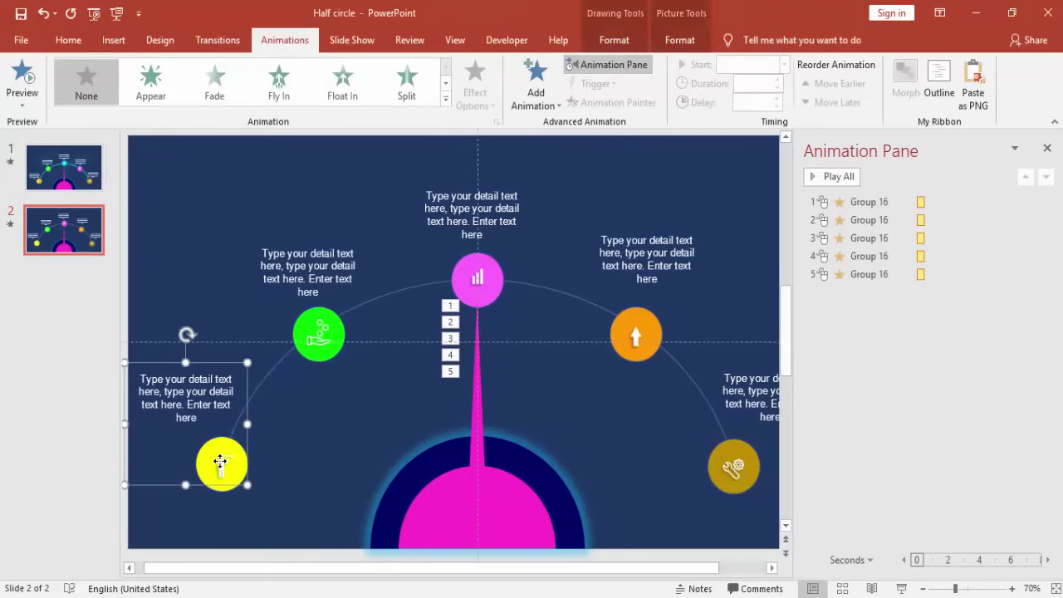
{"action": "left_click", "coordinate": [445, 98]}
{"action": "left_click", "coordinate": [407, 159]}
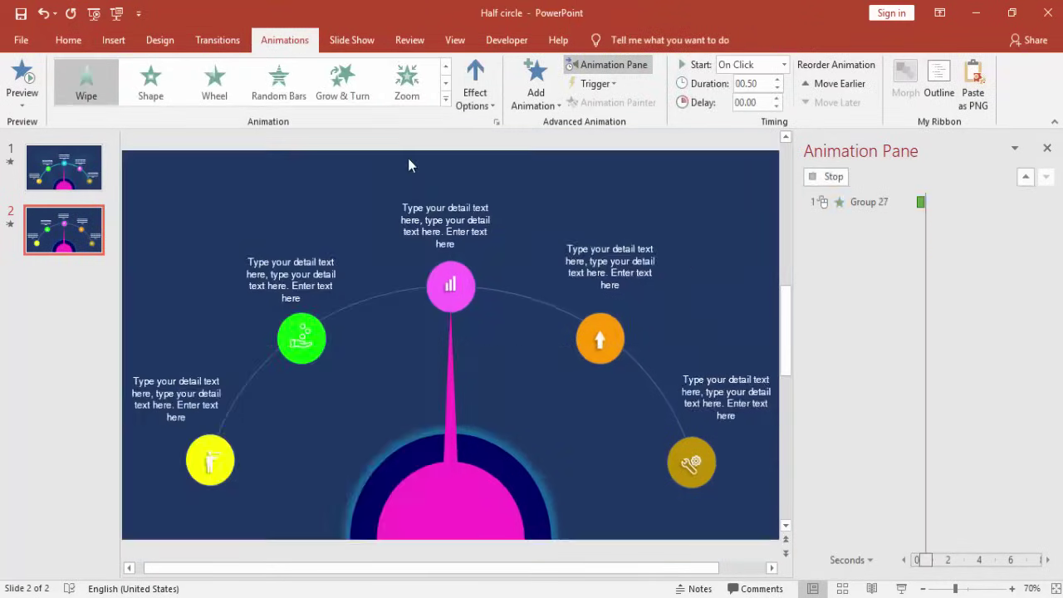
{"action": "left_click", "coordinate": [783, 64]}
{"action": "left_click", "coordinate": [765, 115]}
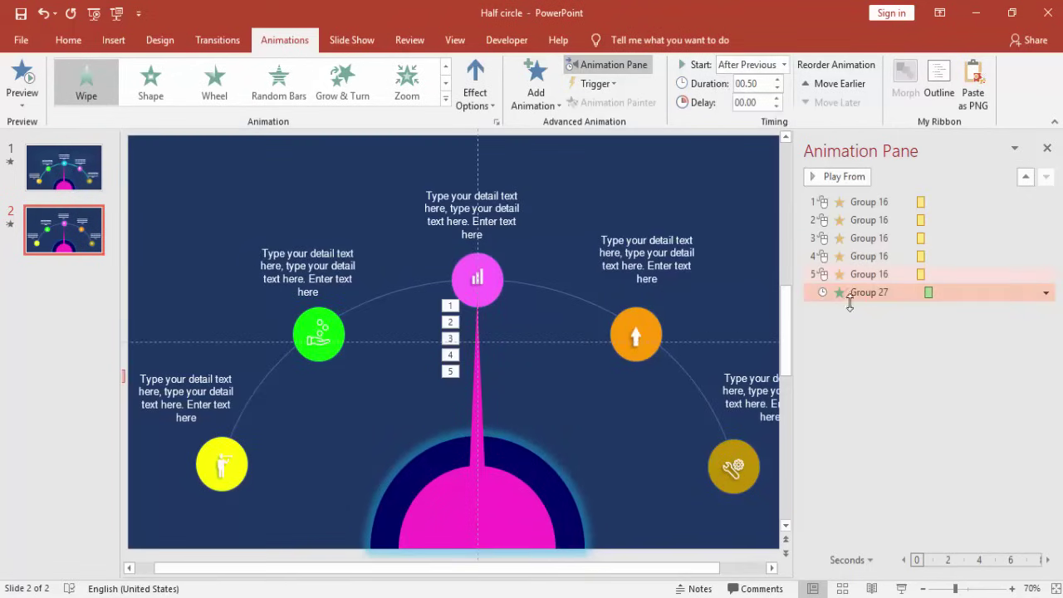
{"action": "left_click_drag", "start_coordinate": [852, 301], "coordinate": [852, 218]}
- Add a Wipe entrance to the hand-with-coins icon and text group, starting After Previous and ordered right after the second needle spin
{"action": "left_click", "coordinate": [318, 334]}
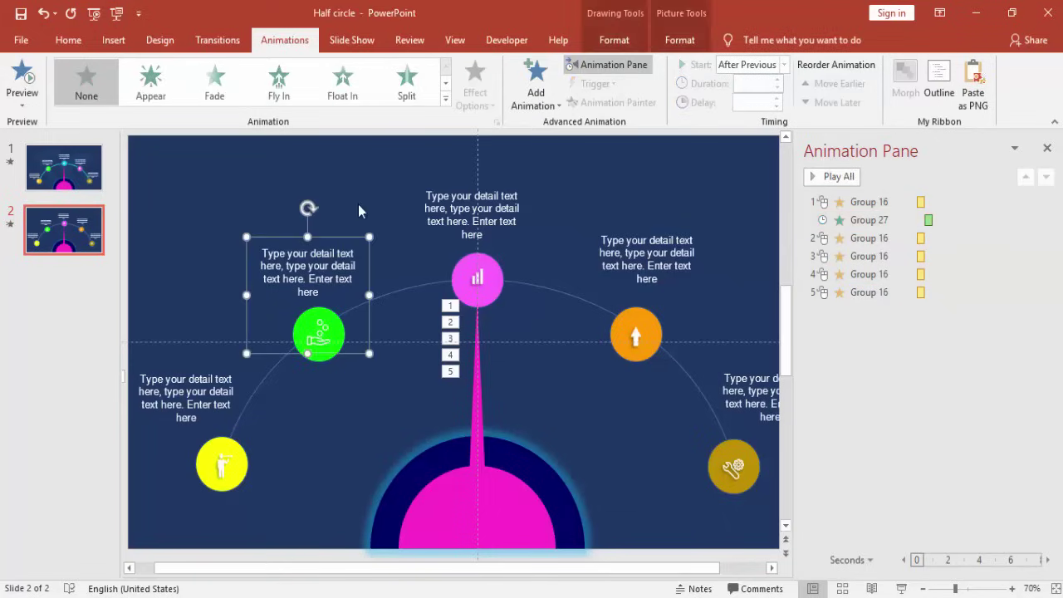
{"action": "left_click", "coordinate": [445, 99]}
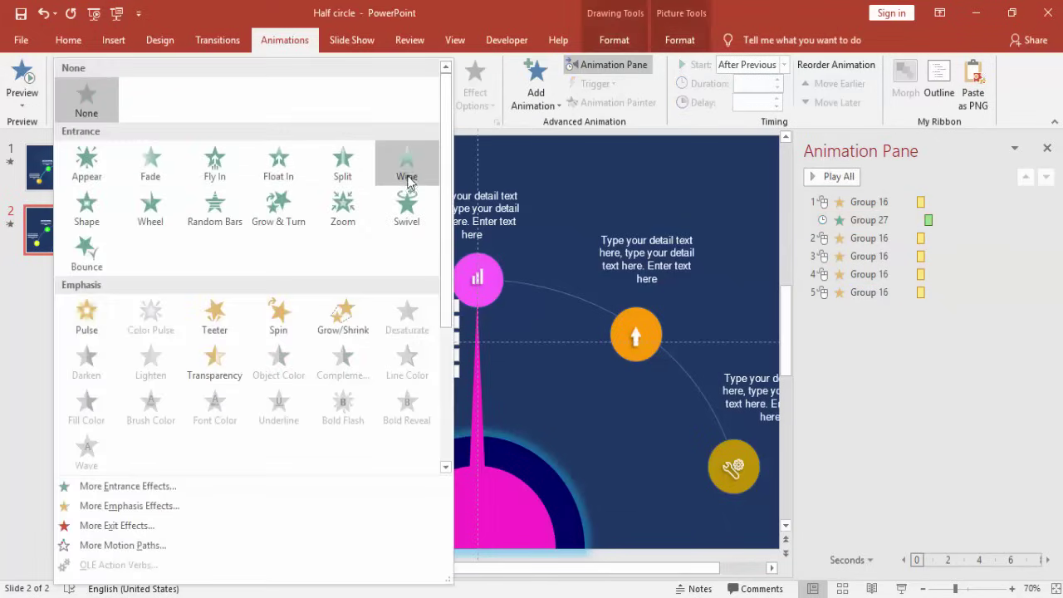
{"action": "left_click", "coordinate": [406, 165]}
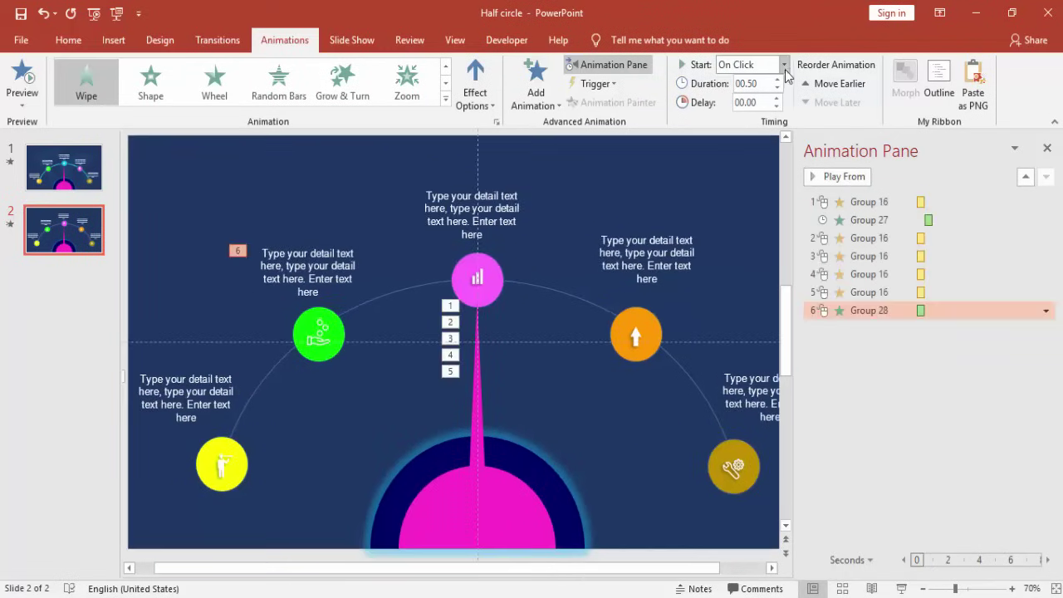
{"action": "left_click", "coordinate": [782, 64]}
{"action": "left_click", "coordinate": [761, 121]}
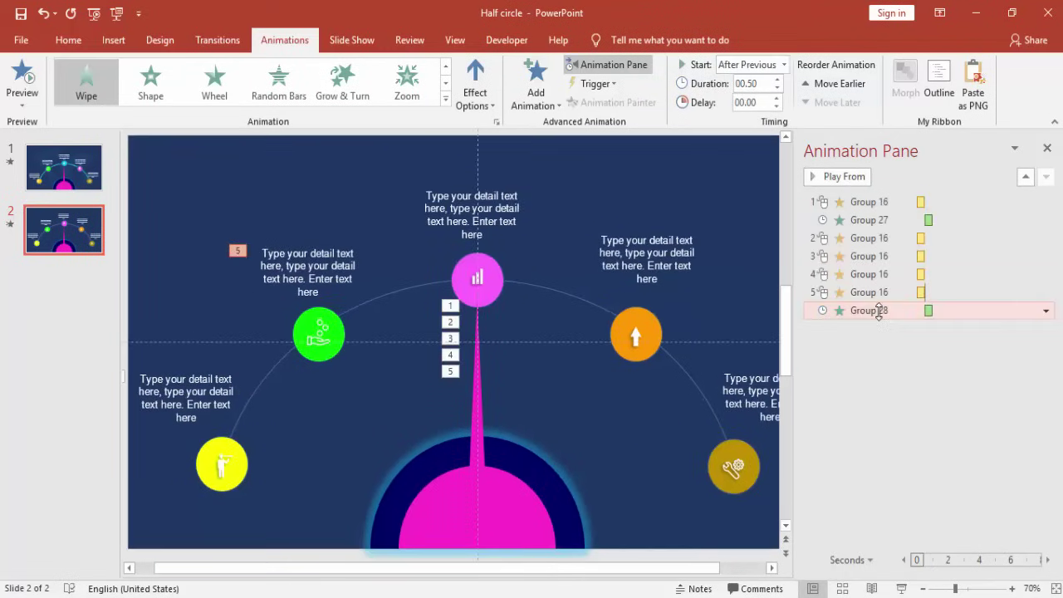
{"action": "left_click_drag", "start_coordinate": [878, 309], "coordinate": [876, 247]}
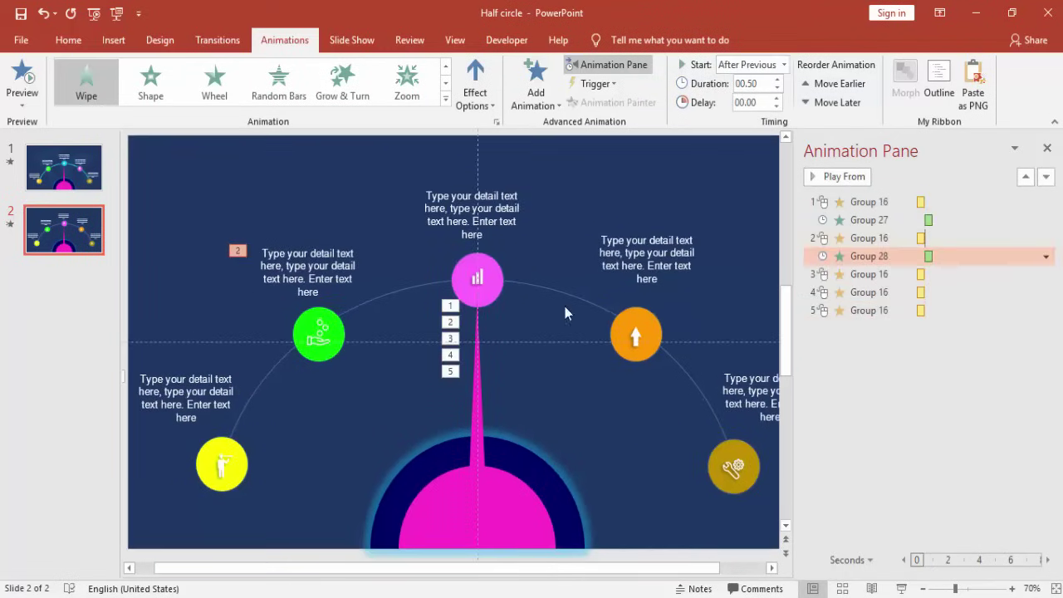
- Add a Wipe entrance to the bar chart icon and text group, ordered right after the third needle spin and starting After Previous
{"action": "left_click", "coordinate": [488, 283]}
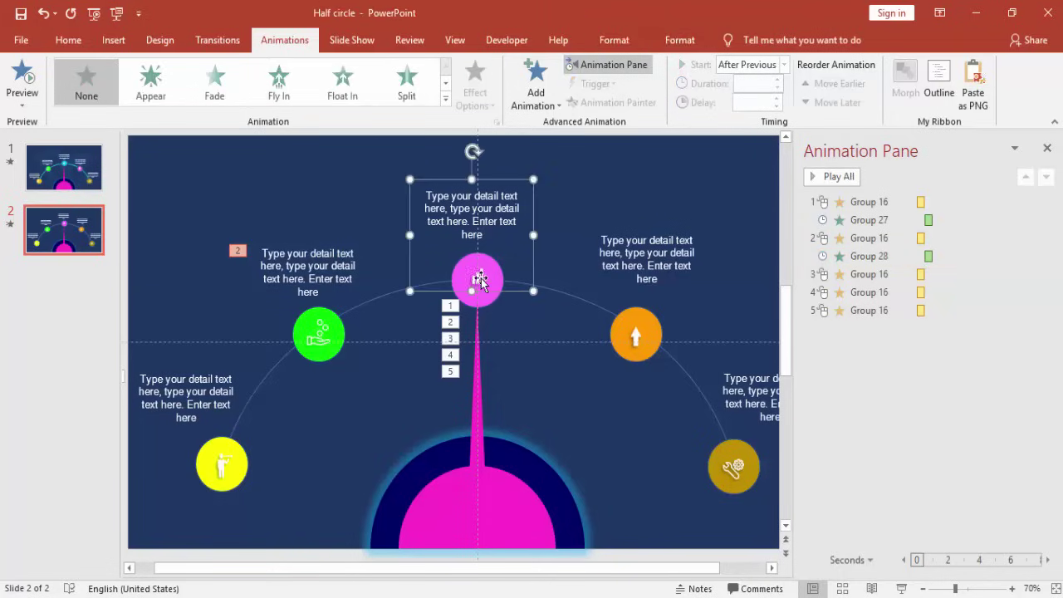
{"action": "left_click", "coordinate": [446, 101]}
{"action": "left_click", "coordinate": [406, 162]}
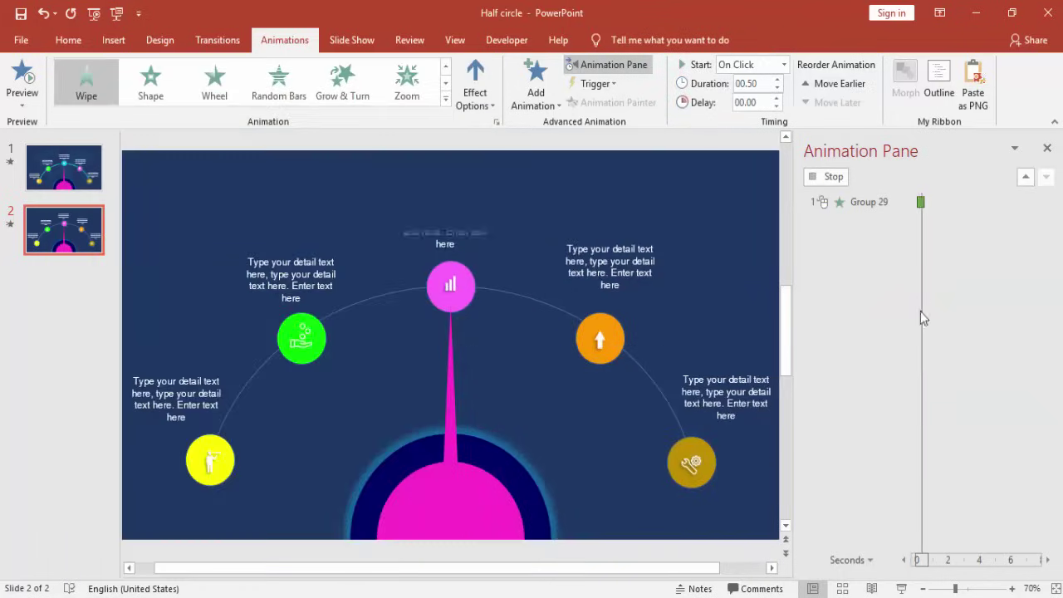
{"action": "left_click_drag", "start_coordinate": [878, 328], "coordinate": [878, 285]}
{"action": "left_click", "coordinate": [781, 65]}
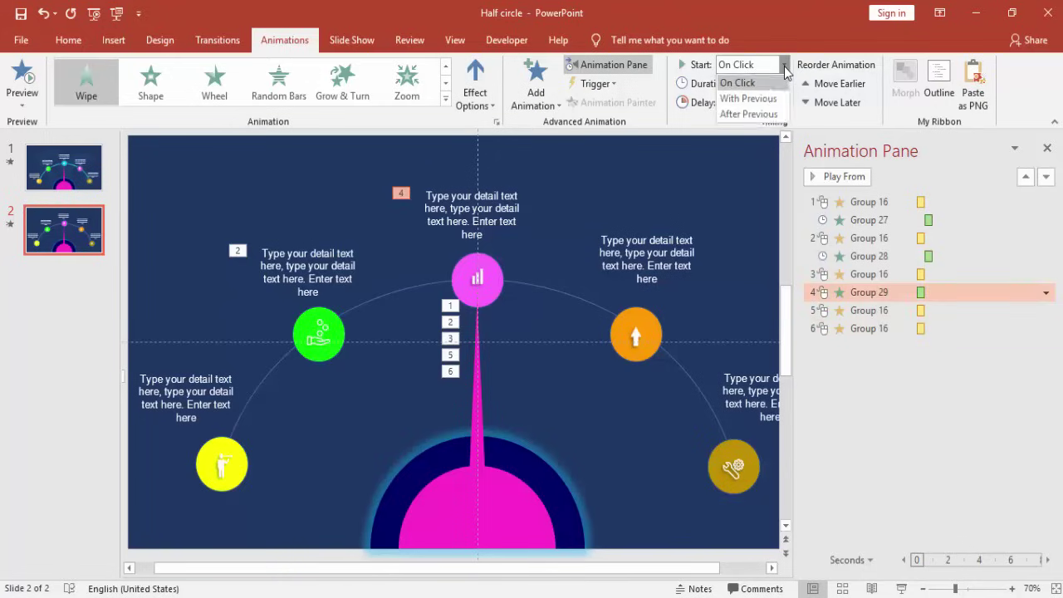
{"action": "left_click", "coordinate": [766, 111]}
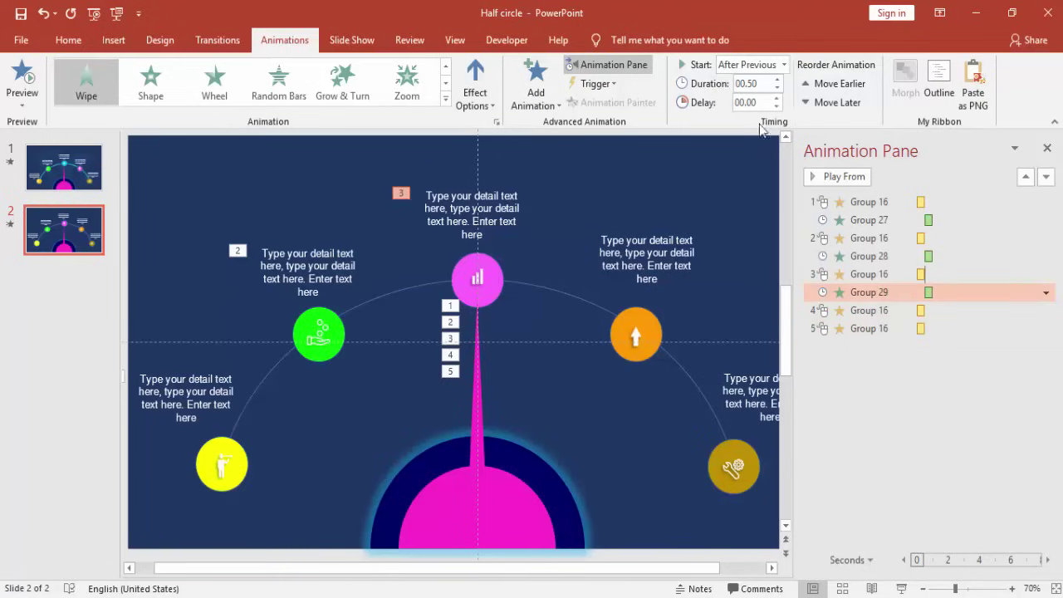
- Add a Wipe entrance to the arrow icon and text group, starting After Previous and ordered right after the fourth needle spin
{"action": "left_click", "coordinate": [636, 336]}
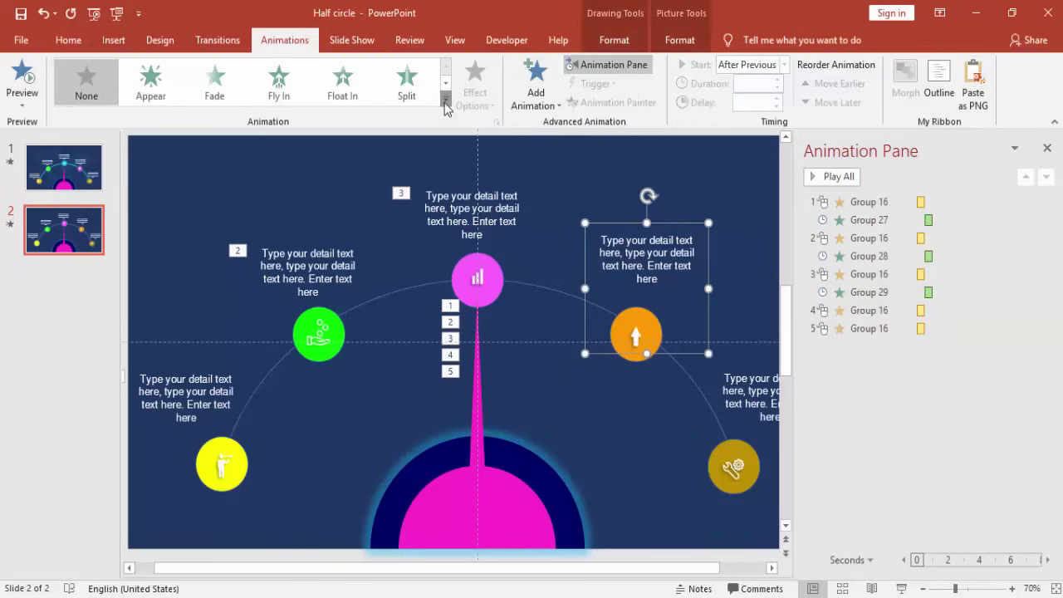
{"action": "left_click", "coordinate": [445, 99]}
{"action": "left_click", "coordinate": [408, 170]}
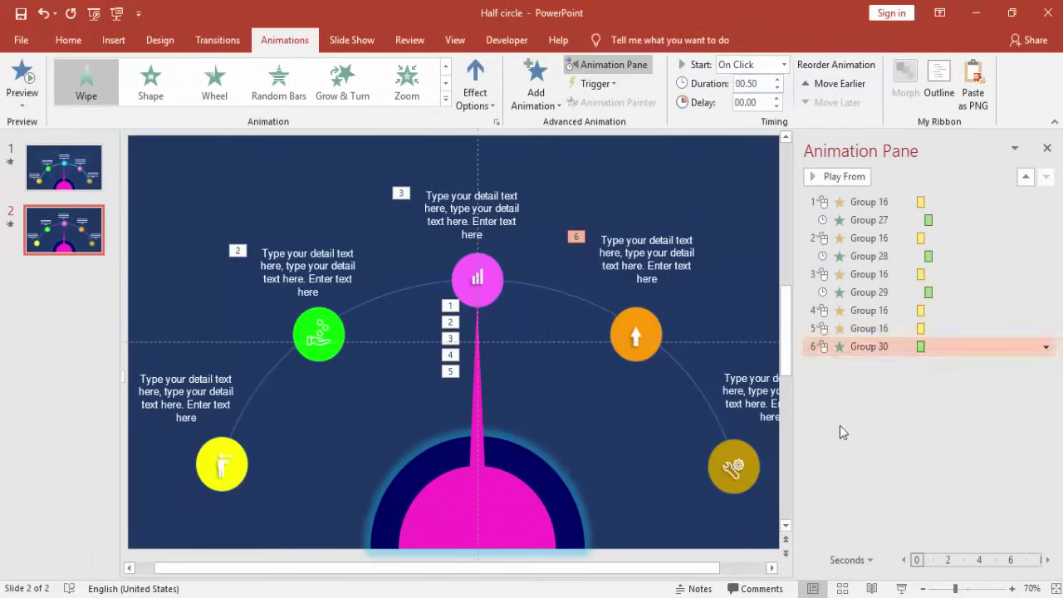
{"action": "left_click", "coordinate": [783, 65]}
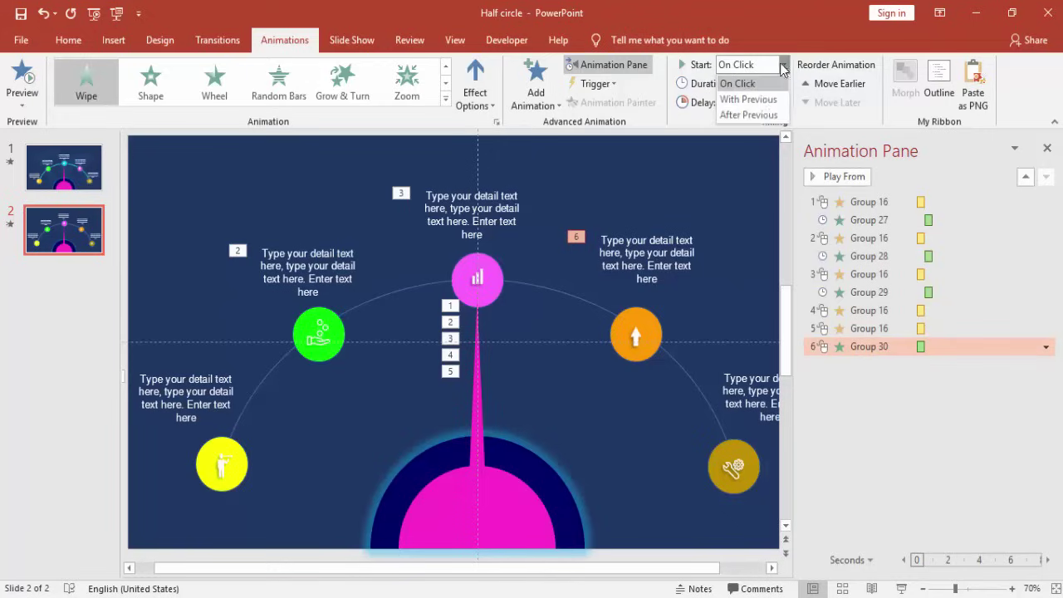
{"action": "left_click", "coordinate": [756, 115]}
{"action": "left_click_drag", "start_coordinate": [868, 347], "coordinate": [870, 333]}
- Add a Wipe entrance to the wrench icon and text group after the fifth needle spin, starting After Previous
{"action": "left_click", "coordinate": [750, 469]}
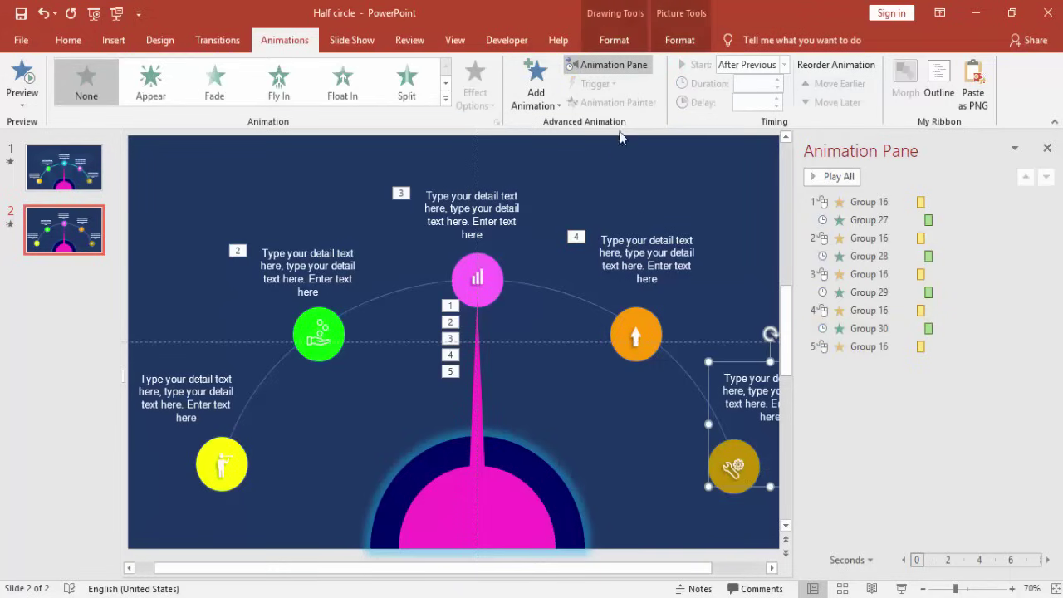
{"action": "left_click", "coordinate": [445, 101]}
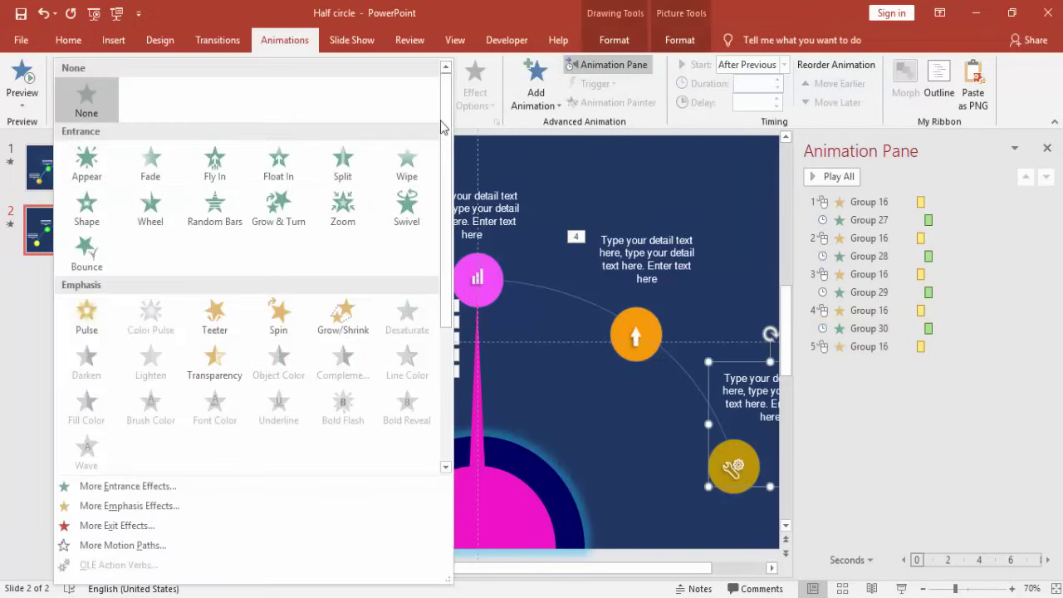
{"action": "left_click", "coordinate": [404, 164]}
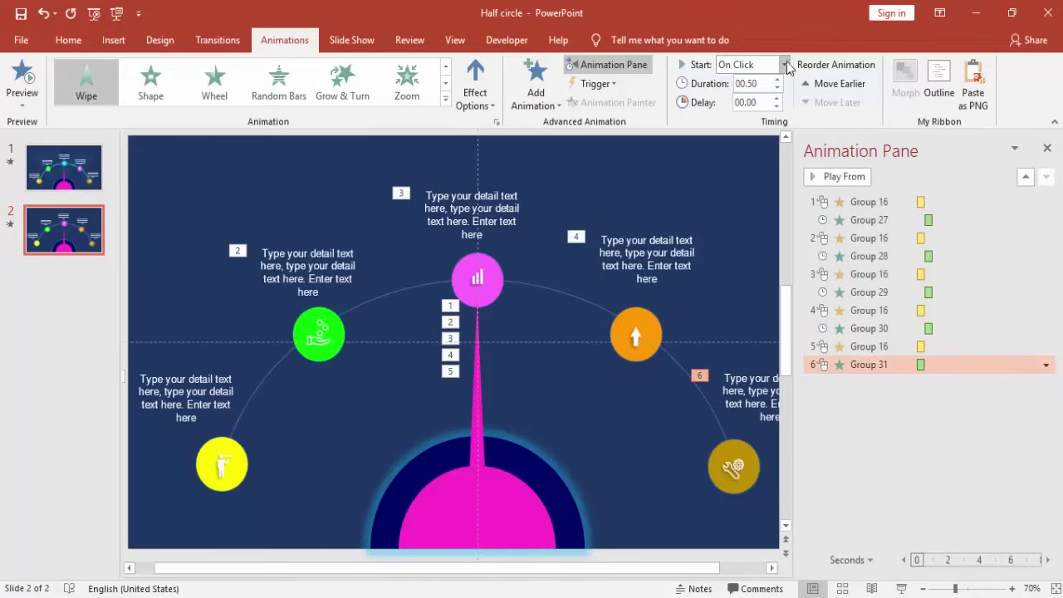
{"action": "left_click", "coordinate": [751, 64]}
{"action": "left_click", "coordinate": [747, 117]}
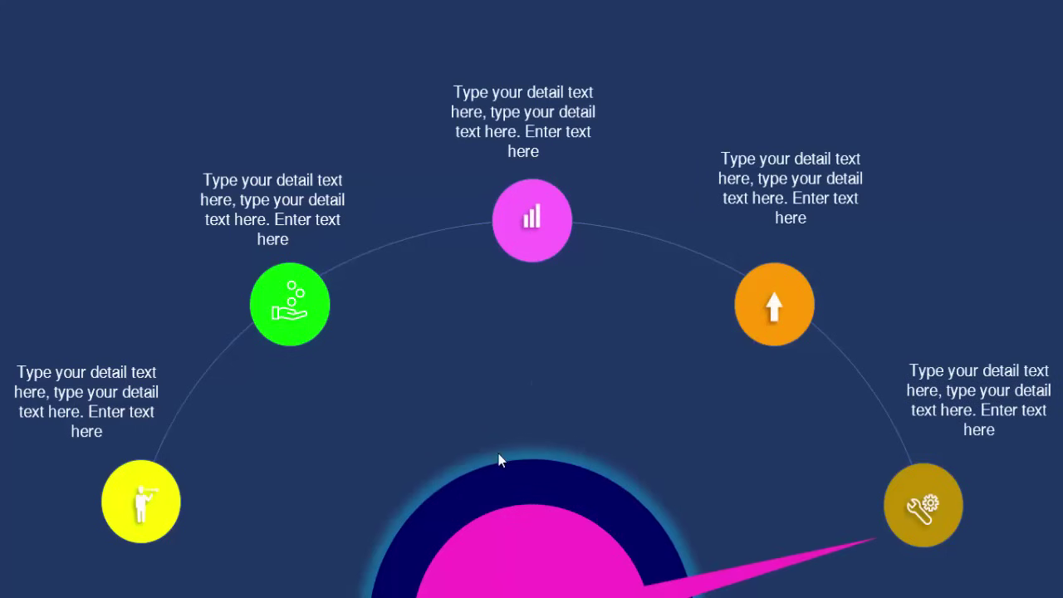
- Leave the slide show and copy the world map shape from slide 1 onto slide 2
{"action": "key", "text": "Escape"}
{"action": "left_click", "coordinate": [64, 167]}
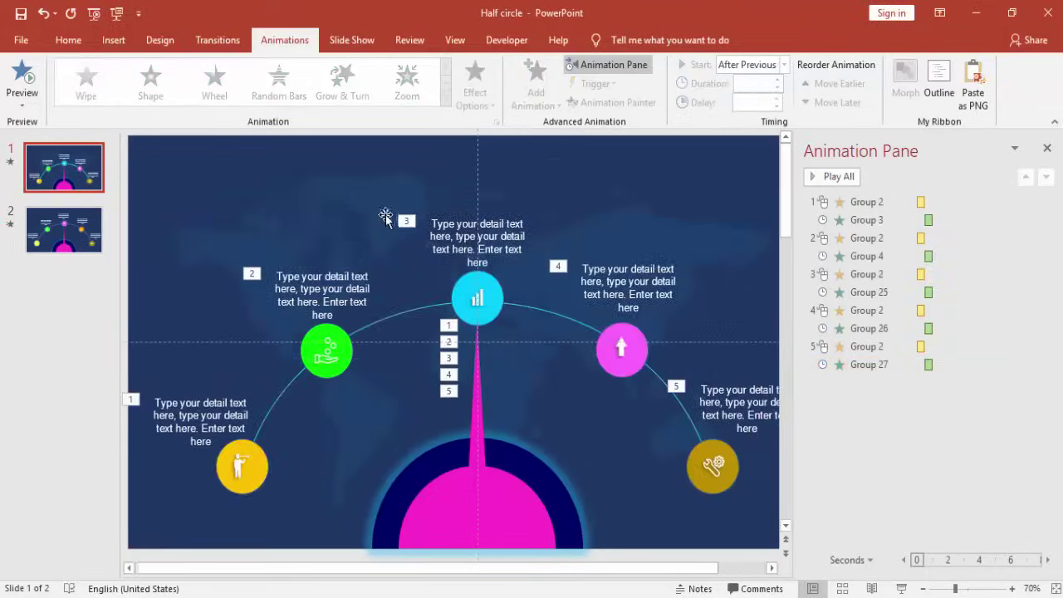
{"action": "left_click", "coordinate": [358, 204]}
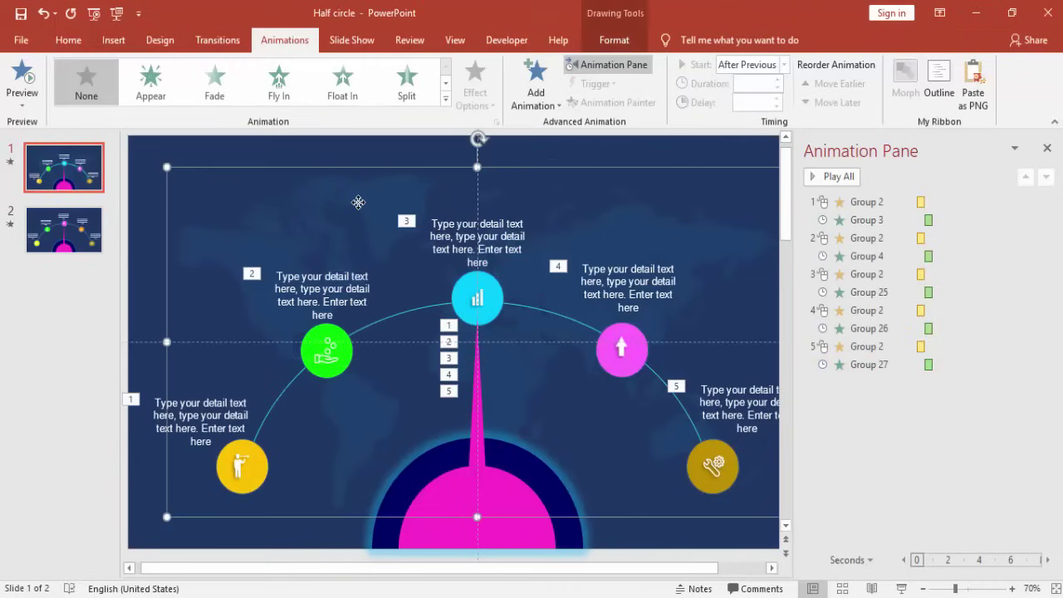
{"action": "left_click", "coordinate": [82, 238]}
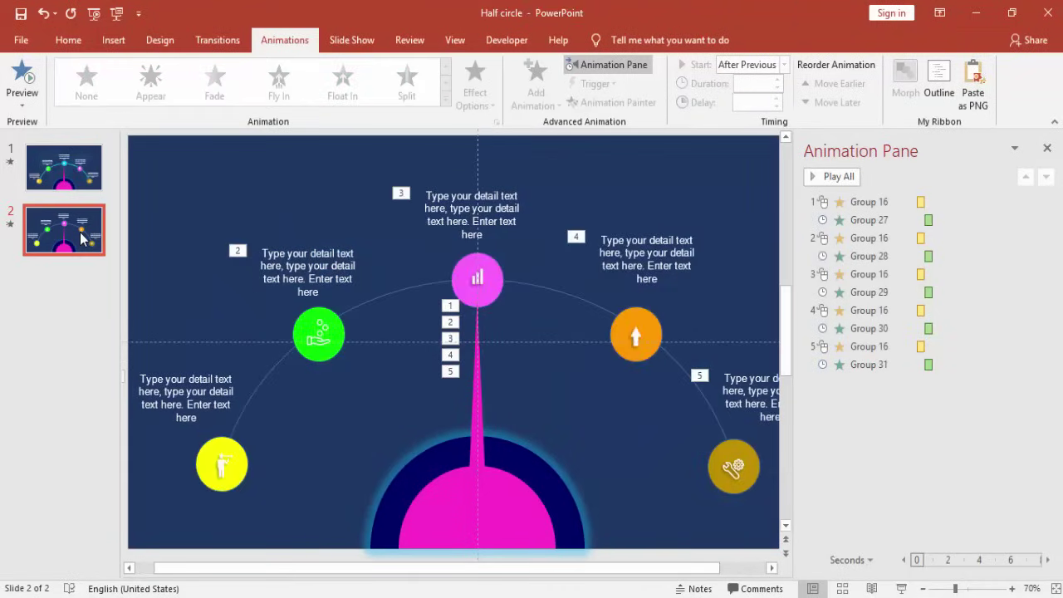
{"action": "key", "text": "ctrl+v"}
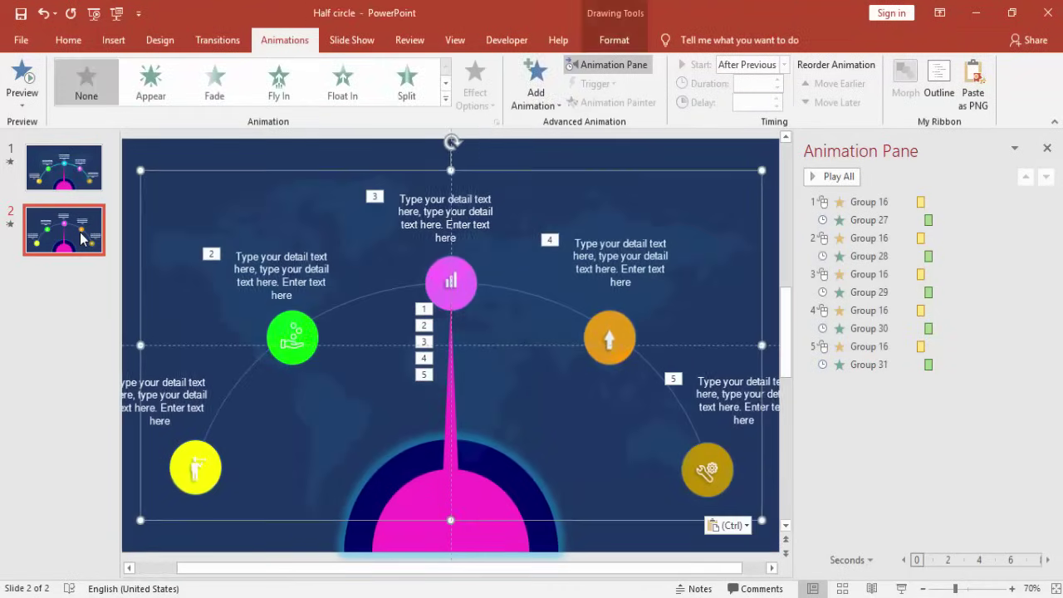
- Send the pasted world map to the back, behind all other objects on slide 2
{"action": "left_click", "coordinate": [637, 41]}
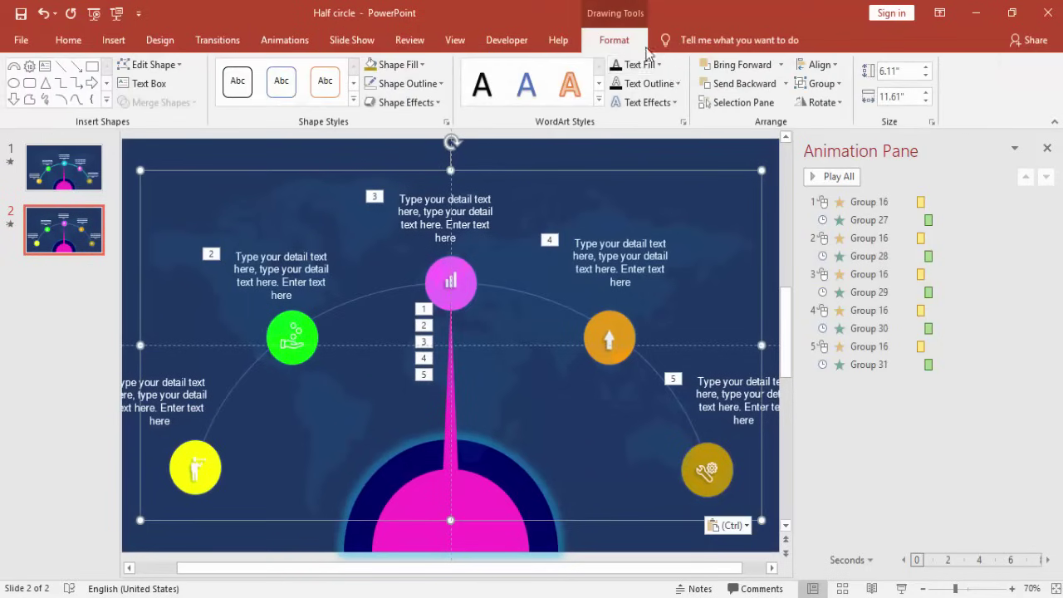
{"action": "left_click", "coordinate": [784, 84]}
{"action": "left_click", "coordinate": [767, 124]}
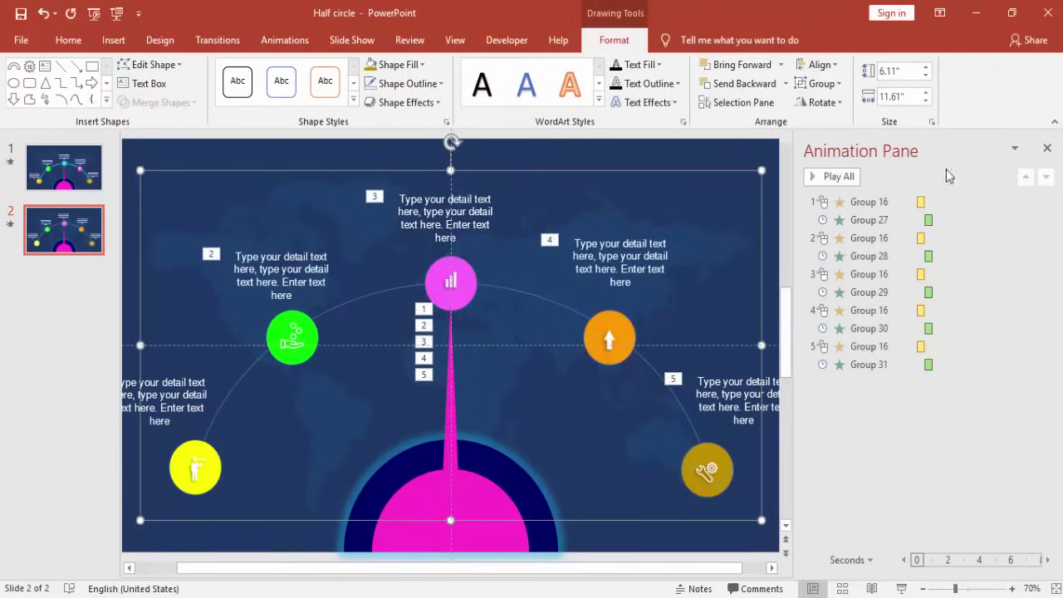
- Close the animation list, deselect the world map and play slide 2 as a slide show
{"action": "left_click", "coordinate": [1047, 148]}
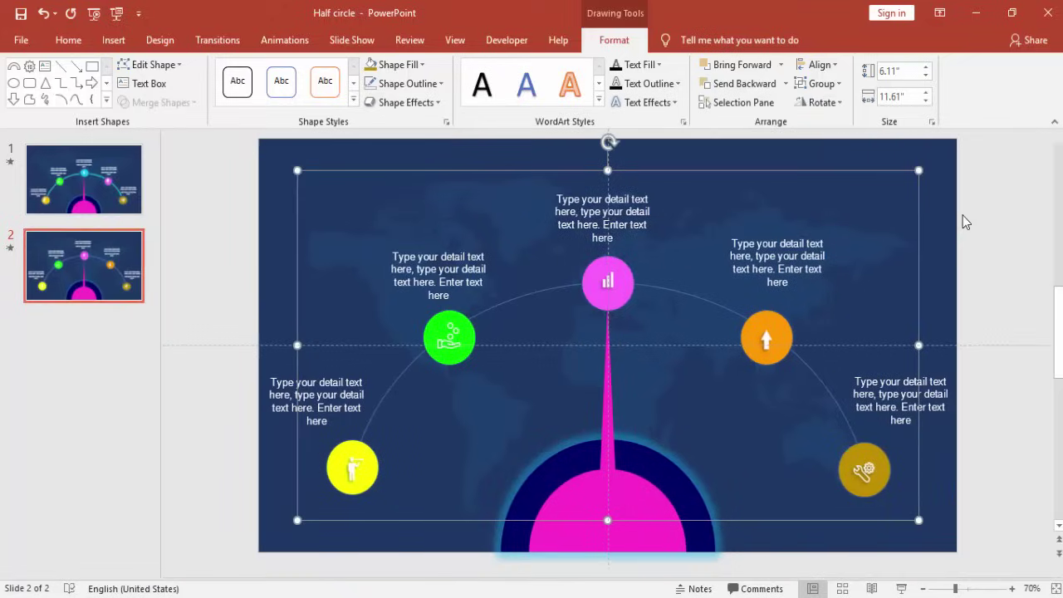
{"action": "left_click", "coordinate": [964, 217]}
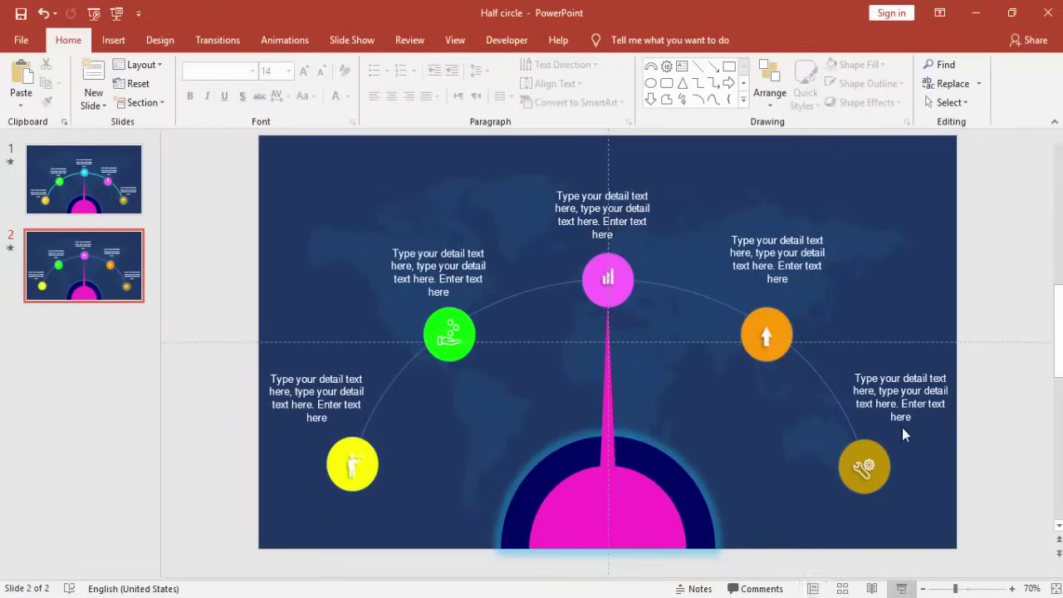
{"action": "left_click", "coordinate": [901, 588]}
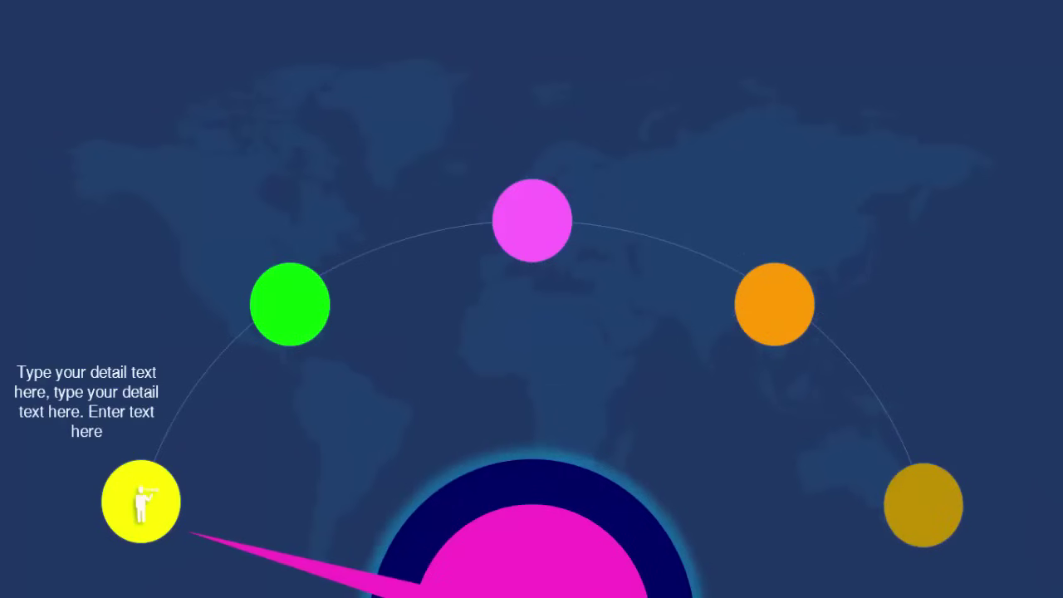